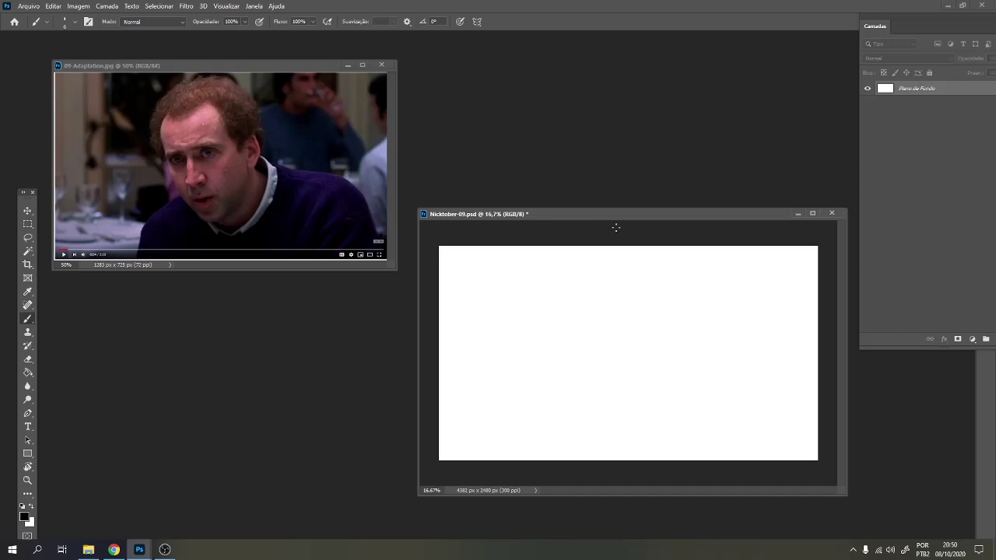
Increase the brush size for the rough sketch
{"action": "key", "text": "bracketright"}
{"action": "key", "text": "bracketright"}
{"action": "key", "text": "bracketright"}
{"action": "key", "text": "bracketright"}
{"action": "left_click", "coordinate": [205, 124]}
{"action": "mouse_move", "coordinate": [196, 123]}
{"action": "left_mouse_down"}
{"action": "mouse_move", "coordinate": [261, 211]}
{"action": "mouse_move", "coordinate": [197, 124]}
{"action": "left_mouse_up"}
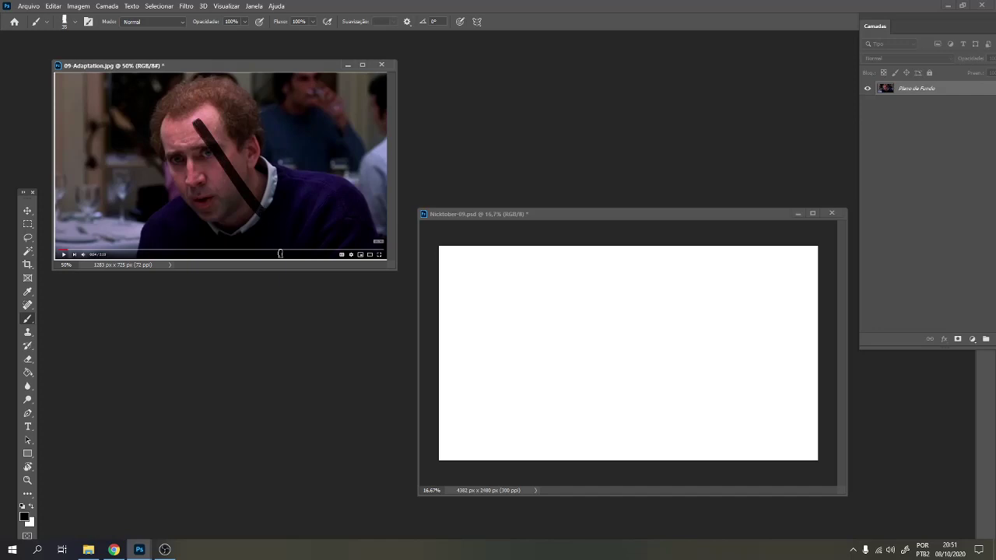
{"action": "key", "text": "ctrl+z"}
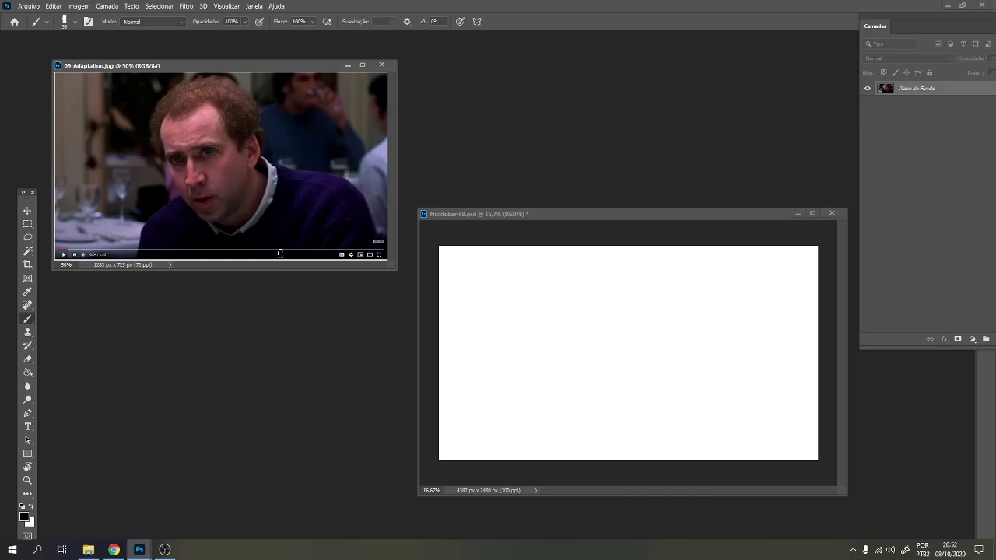
Rough out a demonstration bust on the blank canvas with a low head oval, neck, shoulder line and collar
{"action": "left_click", "coordinate": [589, 438]}
{"action": "mouse_move", "coordinate": [557, 445]}
{"action": "left_mouse_down"}
{"action": "mouse_move", "coordinate": [601, 381]}
{"action": "mouse_move", "coordinate": [694, 378]}
{"action": "mouse_move", "coordinate": [736, 422]}
{"action": "mouse_move", "coordinate": [716, 382]}
{"action": "left_mouse_up"}
{"action": "mouse_move", "coordinate": [606, 312]}
{"action": "left_mouse_down"}
{"action": "mouse_move", "coordinate": [645, 412]}
{"action": "mouse_move", "coordinate": [649, 383]}
{"action": "mouse_move", "coordinate": [667, 404]}
{"action": "mouse_move", "coordinate": [646, 428]}
{"action": "mouse_move", "coordinate": [669, 381]}
{"action": "mouse_move", "coordinate": [645, 424]}
{"action": "left_mouse_up"}
{"action": "left_click_drag", "start_coordinate": [576, 394], "coordinate": [561, 459]}
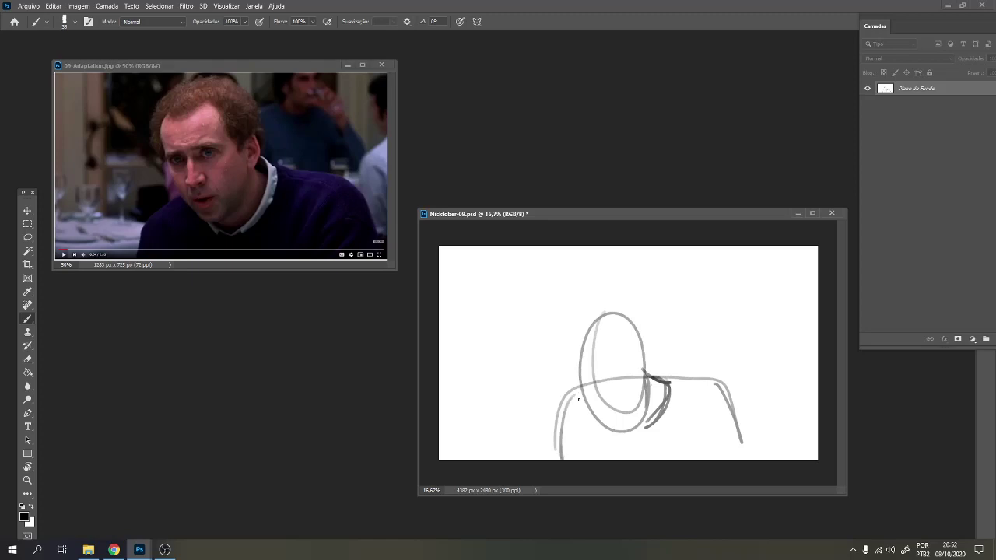
{"action": "mouse_move", "coordinate": [598, 349]}
{"action": "left_mouse_down"}
{"action": "mouse_move", "coordinate": [581, 375]}
{"action": "mouse_move", "coordinate": [622, 366]}
{"action": "mouse_move", "coordinate": [595, 385]}
{"action": "mouse_move", "coordinate": [613, 380]}
{"action": "left_mouse_up"}
{"action": "left_click_drag", "start_coordinate": [562, 400], "coordinate": [624, 367]}
{"action": "mouse_move", "coordinate": [621, 350]}
{"action": "left_mouse_down"}
{"action": "mouse_move", "coordinate": [620, 378]}
{"action": "mouse_move", "coordinate": [618, 370]}
{"action": "left_mouse_up"}
Add a higher, upright head oval with facial guide marks and a double-headed arrow comparing the two head positions
{"action": "mouse_move", "coordinate": [615, 266]}
{"action": "left_mouse_down"}
{"action": "mouse_move", "coordinate": [674, 295]}
{"action": "mouse_move", "coordinate": [617, 270]}
{"action": "mouse_move", "coordinate": [667, 383]}
{"action": "mouse_move", "coordinate": [708, 383]}
{"action": "left_mouse_up"}
{"action": "left_click_drag", "start_coordinate": [640, 275], "coordinate": [633, 354]}
{"action": "mouse_move", "coordinate": [633, 295]}
{"action": "left_mouse_down"}
{"action": "mouse_move", "coordinate": [616, 296]}
{"action": "mouse_move", "coordinate": [657, 300]}
{"action": "left_mouse_up"}
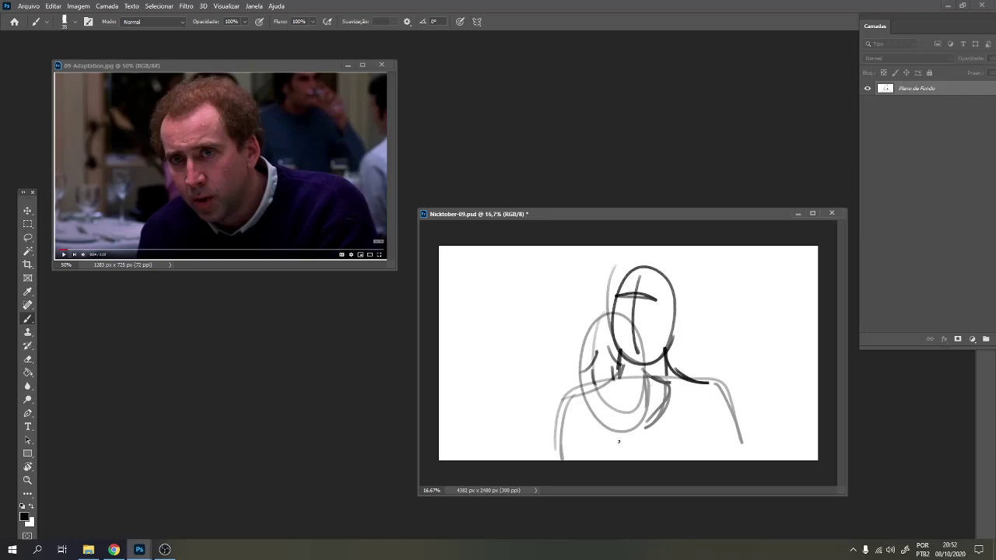
{"action": "mouse_move", "coordinate": [627, 294]}
{"action": "left_mouse_down"}
{"action": "mouse_move", "coordinate": [623, 308]}
{"action": "mouse_move", "coordinate": [644, 313]}
{"action": "mouse_move", "coordinate": [633, 294]}
{"action": "mouse_move", "coordinate": [657, 290]}
{"action": "left_mouse_up"}
{"action": "left_click_drag", "start_coordinate": [624, 324], "coordinate": [638, 322]}
{"action": "mouse_move", "coordinate": [573, 338]}
{"action": "left_mouse_down"}
{"action": "mouse_move", "coordinate": [589, 294]}
{"action": "mouse_move", "coordinate": [580, 340]}
{"action": "left_mouse_up"}
{"action": "mouse_move", "coordinate": [585, 296]}
{"action": "left_mouse_down"}
{"action": "mouse_move", "coordinate": [604, 284]}
{"action": "mouse_move", "coordinate": [601, 300]}
{"action": "left_mouse_up"}
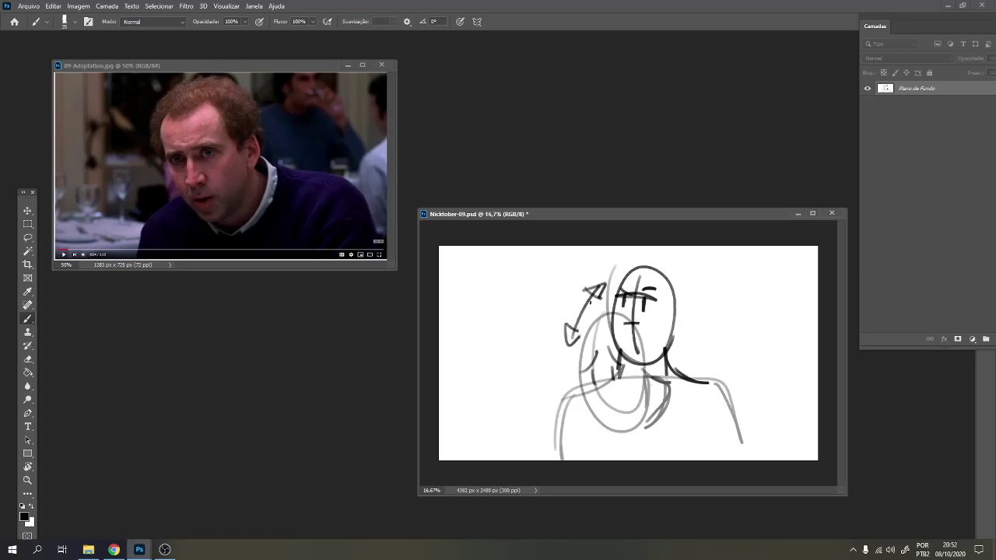
Clear the demonstration sketch by filling the whole canvas with white, and remove the selection
{"action": "key", "text": "ctrl+a"}
{"action": "key", "text": "shift+BackSpace"}
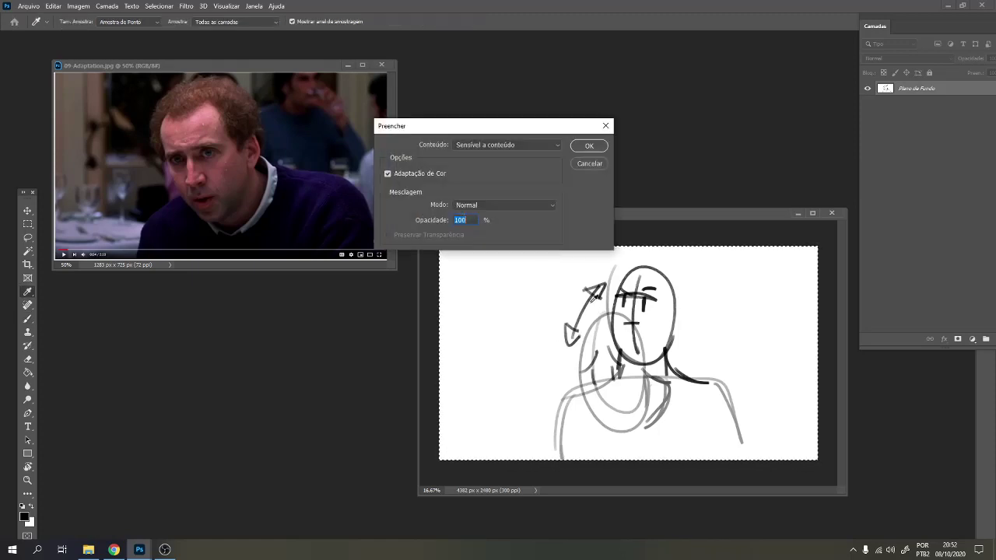
{"action": "key", "text": "Escape"}
{"action": "key", "text": "ctrl+BackSpace"}
{"action": "key", "text": "ctrl+d"}
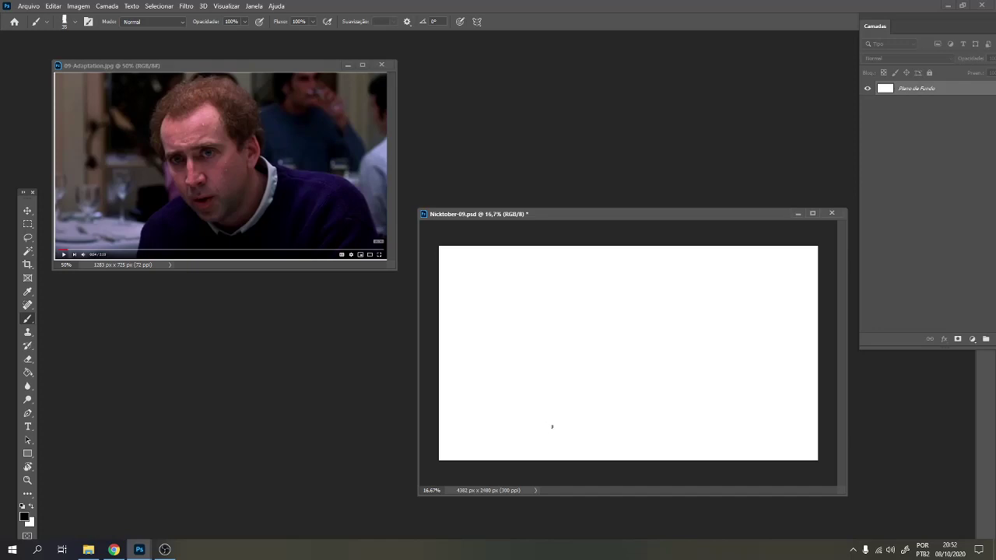
Sketch light gesture lines for the tilted head, the neck and the sloping shoulders of the man in the reference photo
{"action": "mouse_move", "coordinate": [529, 461]}
{"action": "left_mouse_down"}
{"action": "mouse_move", "coordinate": [541, 426]}
{"action": "mouse_move", "coordinate": [575, 401]}
{"action": "mouse_move", "coordinate": [532, 296]}
{"action": "mouse_move", "coordinate": [636, 288]}
{"action": "left_mouse_up"}
{"action": "left_click_drag", "start_coordinate": [548, 316], "coordinate": [617, 267]}
{"action": "left_click_drag", "start_coordinate": [546, 271], "coordinate": [566, 374]}
{"action": "left_click_drag", "start_coordinate": [549, 305], "coordinate": [652, 347]}
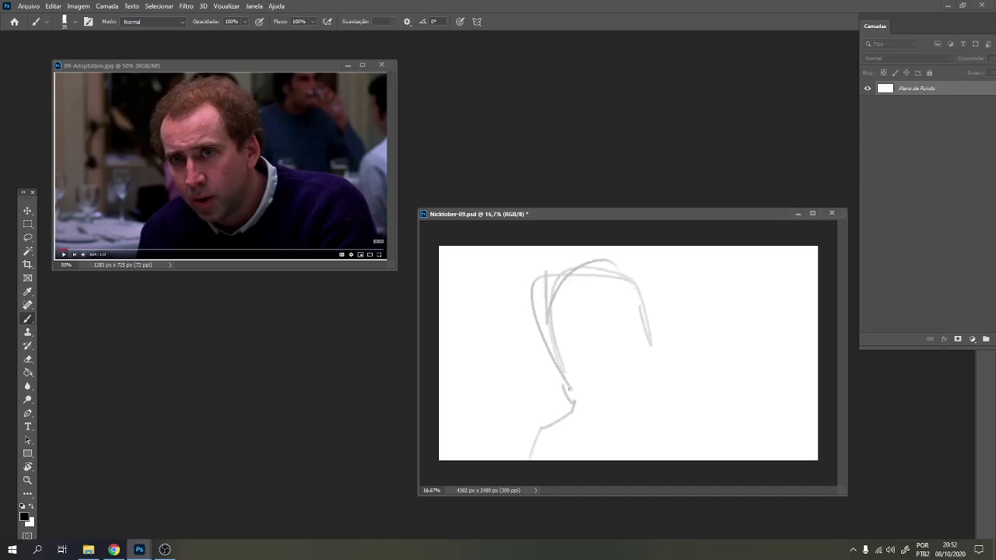
{"action": "mouse_move", "coordinate": [641, 311]}
{"action": "left_mouse_down"}
{"action": "mouse_move", "coordinate": [682, 357]}
{"action": "mouse_move", "coordinate": [761, 410]}
{"action": "mouse_move", "coordinate": [775, 458]}
{"action": "mouse_move", "coordinate": [636, 326]}
{"action": "mouse_move", "coordinate": [555, 382]}
{"action": "mouse_move", "coordinate": [630, 424]}
{"action": "left_mouse_up"}
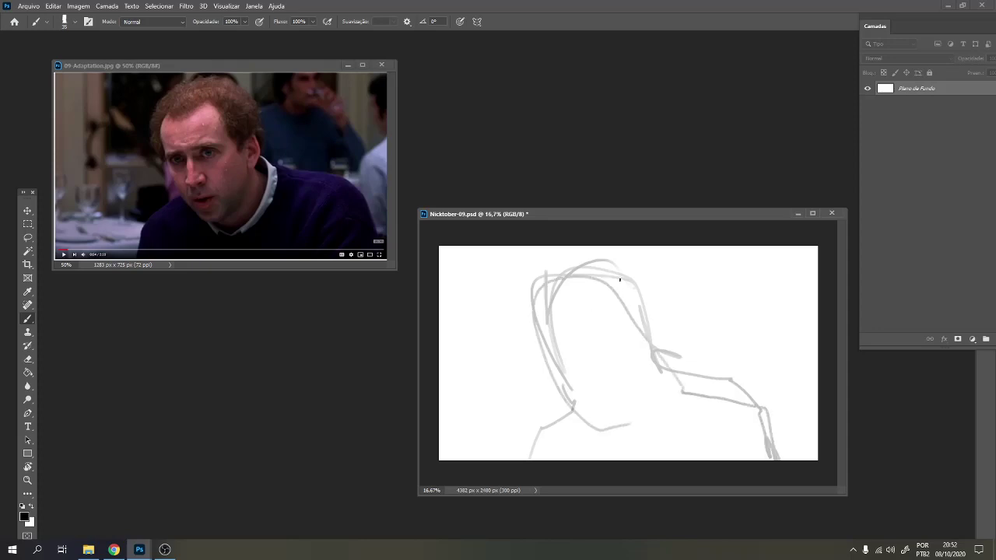
Add the side plane of the head, the neck and the collar curve, and reinforce the oval of the face
{"action": "mouse_move", "coordinate": [620, 272]}
{"action": "left_mouse_down"}
{"action": "mouse_move", "coordinate": [603, 308]}
{"action": "mouse_move", "coordinate": [626, 420]}
{"action": "left_mouse_up"}
{"action": "mouse_move", "coordinate": [565, 321]}
{"action": "left_mouse_down"}
{"action": "mouse_move", "coordinate": [590, 424]}
{"action": "mouse_move", "coordinate": [620, 424]}
{"action": "mouse_move", "coordinate": [654, 370]}
{"action": "mouse_move", "coordinate": [615, 270]}
{"action": "mouse_move", "coordinate": [572, 420]}
{"action": "mouse_move", "coordinate": [640, 355]}
{"action": "left_mouse_up"}
{"action": "mouse_move", "coordinate": [640, 308]}
{"action": "left_mouse_down"}
{"action": "mouse_move", "coordinate": [643, 371]}
{"action": "mouse_move", "coordinate": [672, 389]}
{"action": "left_mouse_up"}
{"action": "left_click_drag", "start_coordinate": [612, 426], "coordinate": [625, 441]}
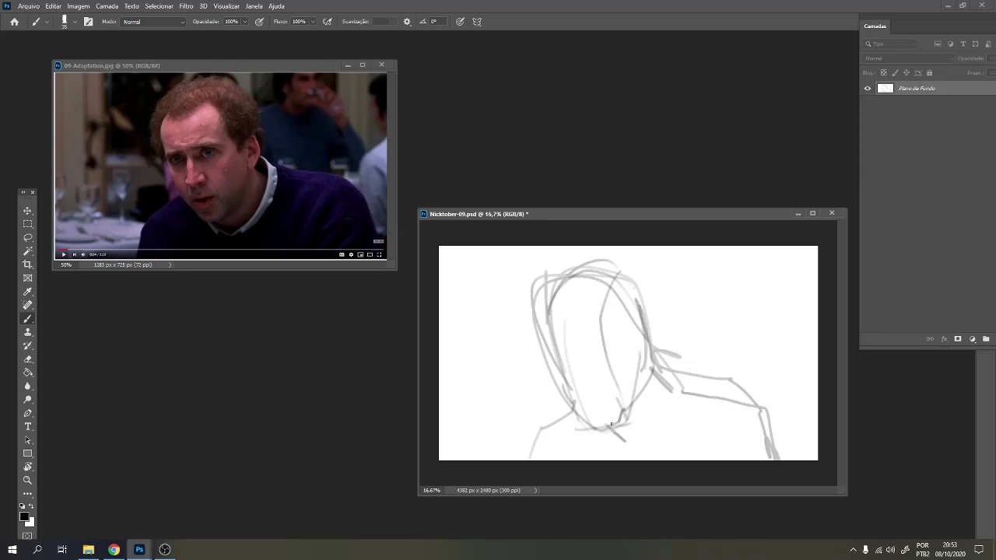
{"action": "mouse_move", "coordinate": [651, 369]}
{"action": "left_mouse_down"}
{"action": "mouse_move", "coordinate": [622, 425]}
{"action": "mouse_move", "coordinate": [640, 437]}
{"action": "mouse_move", "coordinate": [674, 391]}
{"action": "left_mouse_up"}
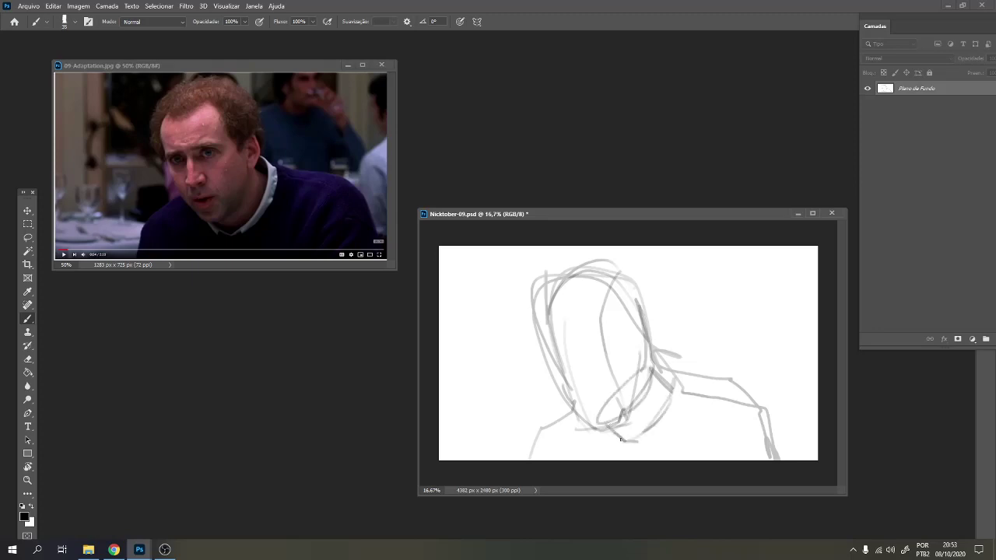
{"action": "left_click_drag", "start_coordinate": [643, 433], "coordinate": [622, 449]}
{"action": "mouse_move", "coordinate": [607, 285]}
{"action": "left_mouse_down"}
{"action": "mouse_move", "coordinate": [613, 420]}
{"action": "mouse_move", "coordinate": [551, 311]}
{"action": "mouse_move", "coordinate": [622, 272]}
{"action": "mouse_move", "coordinate": [650, 305]}
{"action": "mouse_move", "coordinate": [655, 352]}
{"action": "mouse_move", "coordinate": [637, 397]}
{"action": "mouse_move", "coordinate": [547, 378]}
{"action": "mouse_move", "coordinate": [603, 274]}
{"action": "mouse_move", "coordinate": [576, 422]}
{"action": "left_mouse_up"}
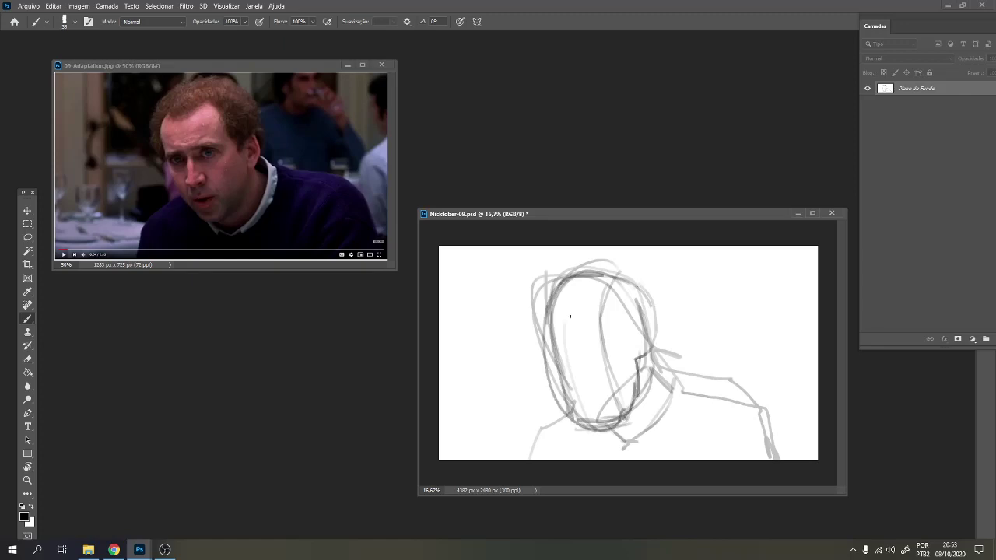
Draw curved guide lines across the face for the eye level and the base of the nose
{"action": "left_click_drag", "start_coordinate": [550, 326], "coordinate": [613, 322]}
{"action": "left_click_drag", "start_coordinate": [554, 377], "coordinate": [608, 374]}
{"action": "mouse_move", "coordinate": [551, 330]}
{"action": "left_mouse_down"}
{"action": "mouse_move", "coordinate": [615, 327]}
{"action": "mouse_move", "coordinate": [625, 372]}
{"action": "left_mouse_up"}
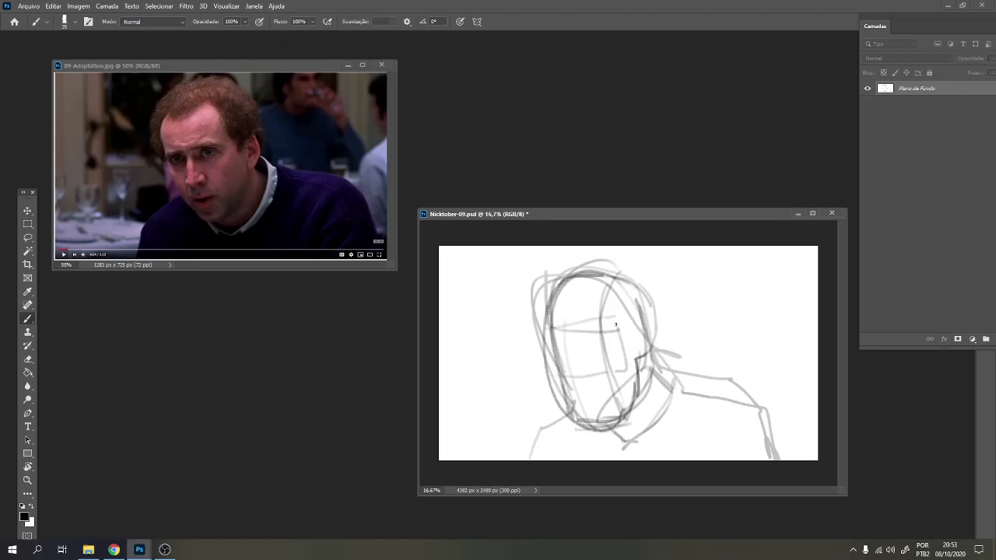
Sketch both shoulders with their sleeve contours down to the canvas's lower edge
{"action": "mouse_move", "coordinate": [551, 429]}
{"action": "left_mouse_down"}
{"action": "mouse_move", "coordinate": [547, 461]}
{"action": "mouse_move", "coordinate": [532, 461]}
{"action": "left_mouse_up"}
{"action": "mouse_move", "coordinate": [573, 417]}
{"action": "left_mouse_down"}
{"action": "mouse_move", "coordinate": [553, 435]}
{"action": "mouse_move", "coordinate": [540, 428]}
{"action": "mouse_move", "coordinate": [519, 460]}
{"action": "left_mouse_up"}
{"action": "mouse_move", "coordinate": [538, 442]}
{"action": "left_mouse_down"}
{"action": "mouse_move", "coordinate": [515, 460]}
{"action": "mouse_move", "coordinate": [536, 448]}
{"action": "left_mouse_up"}
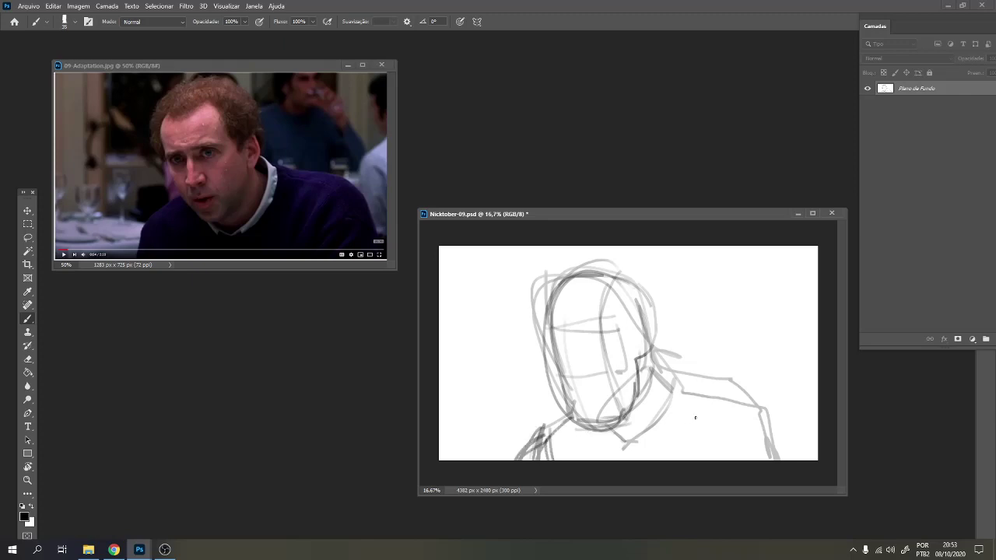
{"action": "mouse_move", "coordinate": [672, 392]}
{"action": "left_mouse_down"}
{"action": "mouse_move", "coordinate": [720, 384]}
{"action": "mouse_move", "coordinate": [706, 381]}
{"action": "left_mouse_up"}
{"action": "left_click_drag", "start_coordinate": [678, 386], "coordinate": [639, 441]}
{"action": "mouse_move", "coordinate": [691, 385]}
{"action": "left_mouse_down"}
{"action": "mouse_move", "coordinate": [754, 380]}
{"action": "mouse_move", "coordinate": [736, 385]}
{"action": "left_mouse_up"}
{"action": "mouse_move", "coordinate": [734, 389]}
{"action": "left_mouse_down"}
{"action": "mouse_move", "coordinate": [778, 408]}
{"action": "mouse_move", "coordinate": [797, 459]}
{"action": "left_mouse_up"}
{"action": "left_click_drag", "start_coordinate": [781, 427], "coordinate": [798, 460]}
{"action": "mouse_move", "coordinate": [752, 402]}
{"action": "left_mouse_down"}
{"action": "mouse_move", "coordinate": [781, 429]}
{"action": "mouse_move", "coordinate": [749, 460]}
{"action": "left_mouse_up"}
{"action": "left_click_drag", "start_coordinate": [755, 393], "coordinate": [730, 460]}
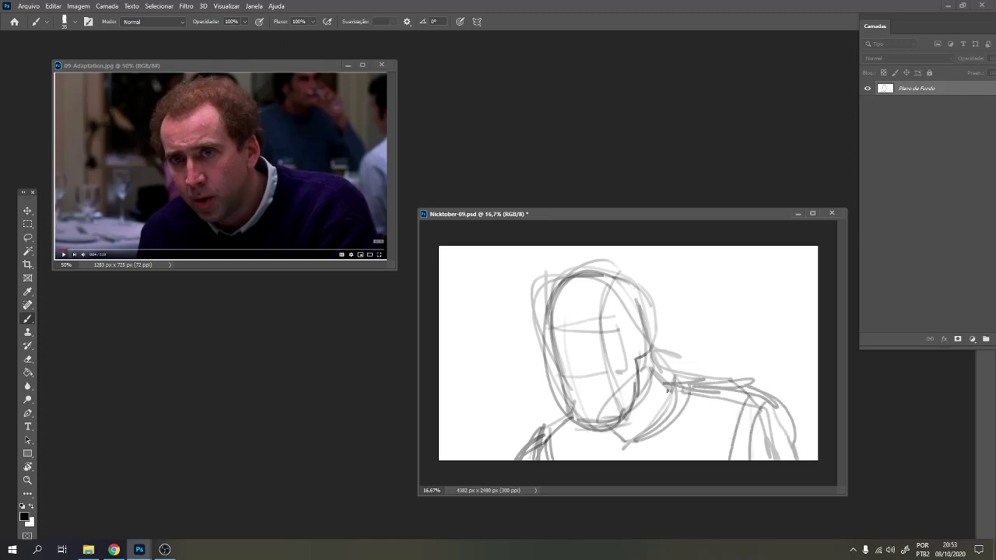
Draw the shirt collar around the neck in darker strokes and reinforce the sweater's shoulder lines
{"action": "mouse_move", "coordinate": [719, 412]}
{"action": "left_mouse_down"}
{"action": "mouse_move", "coordinate": [686, 460]}
{"action": "mouse_move", "coordinate": [609, 441]}
{"action": "mouse_move", "coordinate": [643, 445]}
{"action": "mouse_move", "coordinate": [608, 433]}
{"action": "mouse_move", "coordinate": [643, 433]}
{"action": "mouse_move", "coordinate": [672, 372]}
{"action": "left_mouse_up"}
{"action": "mouse_move", "coordinate": [670, 400]}
{"action": "left_mouse_down"}
{"action": "mouse_move", "coordinate": [657, 361]}
{"action": "mouse_move", "coordinate": [662, 414]}
{"action": "left_mouse_up"}
{"action": "mouse_move", "coordinate": [671, 362]}
{"action": "left_mouse_down"}
{"action": "mouse_move", "coordinate": [684, 378]}
{"action": "mouse_move", "coordinate": [678, 403]}
{"action": "mouse_move", "coordinate": [638, 445]}
{"action": "left_mouse_up"}
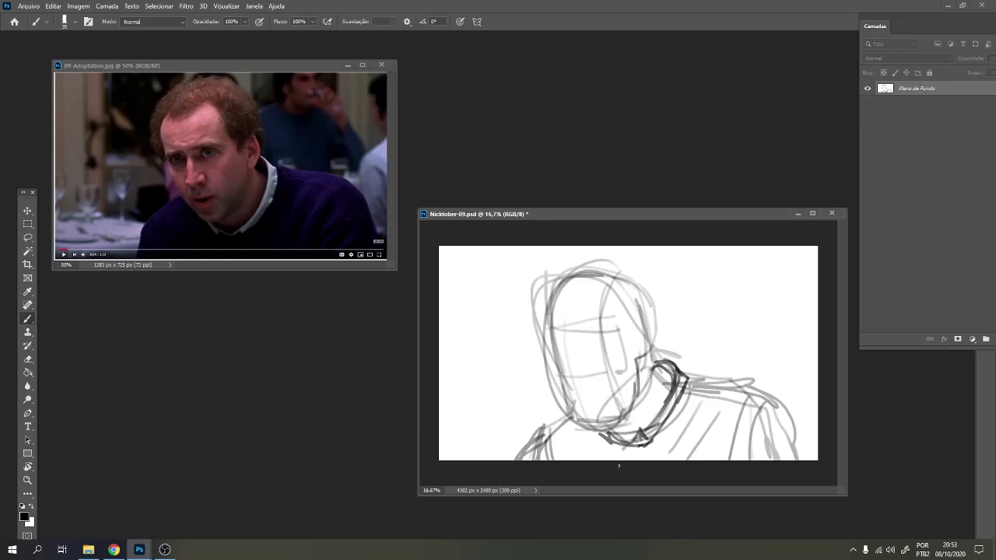
{"action": "mouse_move", "coordinate": [678, 377]}
{"action": "left_mouse_down"}
{"action": "mouse_move", "coordinate": [759, 393]}
{"action": "mouse_move", "coordinate": [803, 461]}
{"action": "left_mouse_up"}
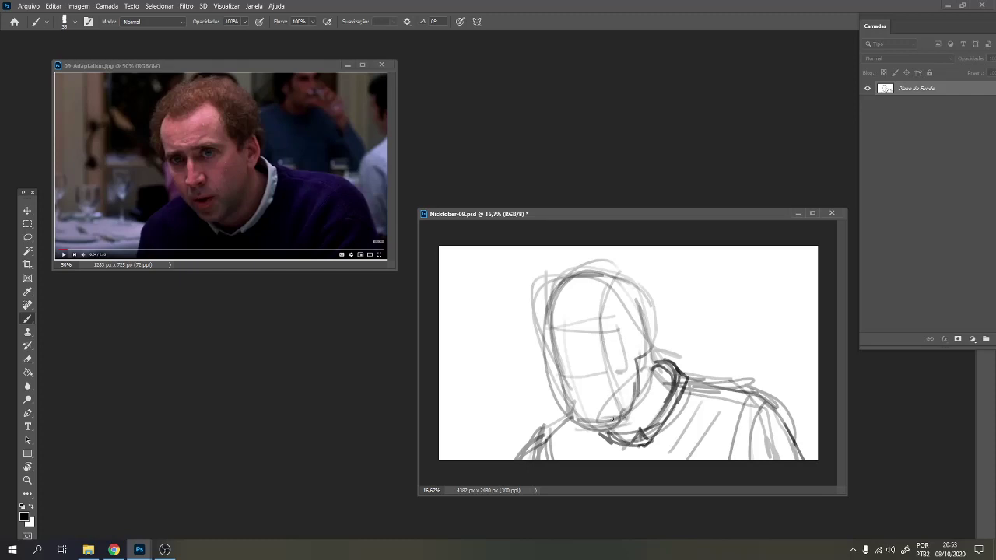
{"action": "left_click_drag", "start_coordinate": [739, 381], "coordinate": [676, 381]}
{"action": "mouse_move", "coordinate": [565, 407]}
{"action": "left_mouse_down"}
{"action": "mouse_move", "coordinate": [529, 435]}
{"action": "mouse_move", "coordinate": [521, 461]}
{"action": "left_mouse_up"}
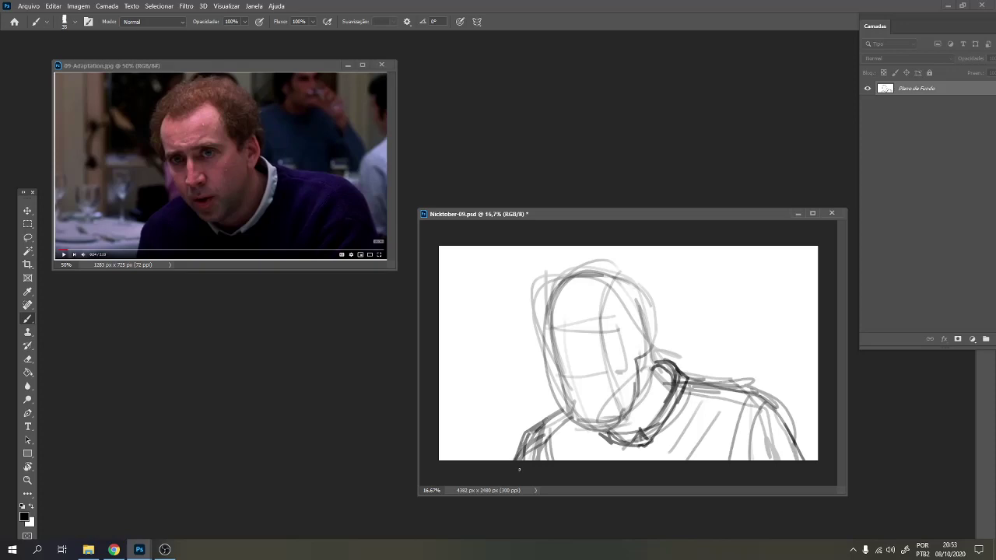
Draw long vertical guide lines down the face from the forehead to the chin
{"action": "left_click_drag", "start_coordinate": [574, 285], "coordinate": [599, 414]}
{"action": "left_click_drag", "start_coordinate": [557, 327], "coordinate": [584, 409]}
{"action": "left_click_drag", "start_coordinate": [593, 312], "coordinate": [593, 404]}
{"action": "left_click_drag", "start_coordinate": [602, 287], "coordinate": [613, 397]}
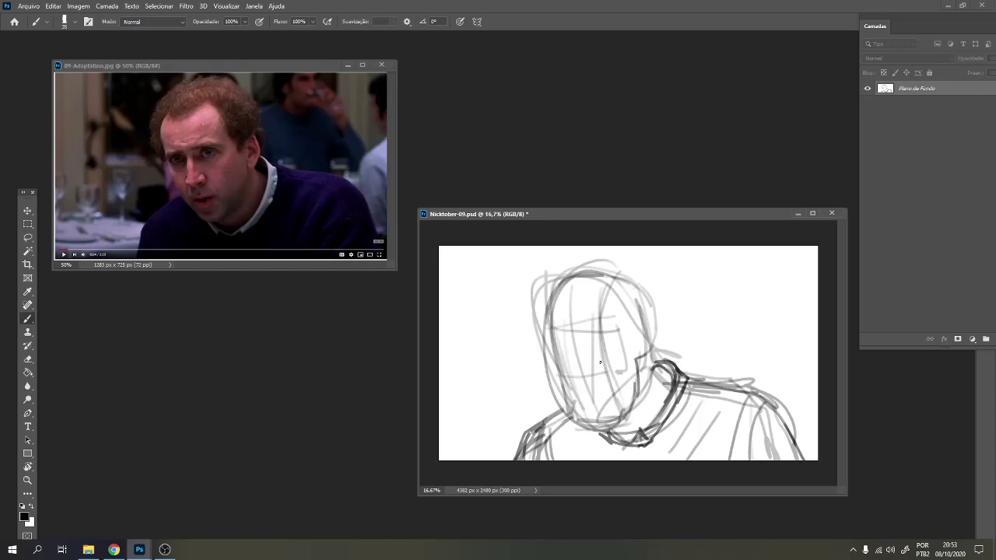
{"action": "mouse_move", "coordinate": [611, 352]}
{"action": "left_mouse_down"}
{"action": "mouse_move", "coordinate": [633, 347]}
{"action": "mouse_move", "coordinate": [551, 360]}
{"action": "mouse_move", "coordinate": [597, 358]}
{"action": "mouse_move", "coordinate": [588, 367]}
{"action": "left_mouse_up"}
{"action": "left_click_drag", "start_coordinate": [603, 336], "coordinate": [609, 367]}
{"action": "key", "text": "ctrl+z"}
{"action": "key", "text": "ctrl+z"}
{"action": "key", "text": "ctrl+z"}
{"action": "key", "text": "ctrl+z"}
{"action": "key", "text": "ctrl+z"}
Draw the ear on the side of the head and the contour running from the temple over the cheekbone
{"action": "mouse_move", "coordinate": [642, 357]}
{"action": "left_mouse_down"}
{"action": "mouse_move", "coordinate": [642, 321]}
{"action": "mouse_move", "coordinate": [633, 338]}
{"action": "mouse_move", "coordinate": [643, 325]}
{"action": "mouse_move", "coordinate": [641, 355]}
{"action": "mouse_move", "coordinate": [642, 315]}
{"action": "mouse_move", "coordinate": [653, 333]}
{"action": "mouse_move", "coordinate": [636, 315]}
{"action": "mouse_move", "coordinate": [651, 337]}
{"action": "mouse_move", "coordinate": [636, 362]}
{"action": "mouse_move", "coordinate": [647, 366]}
{"action": "mouse_move", "coordinate": [641, 337]}
{"action": "mouse_move", "coordinate": [636, 376]}
{"action": "left_mouse_up"}
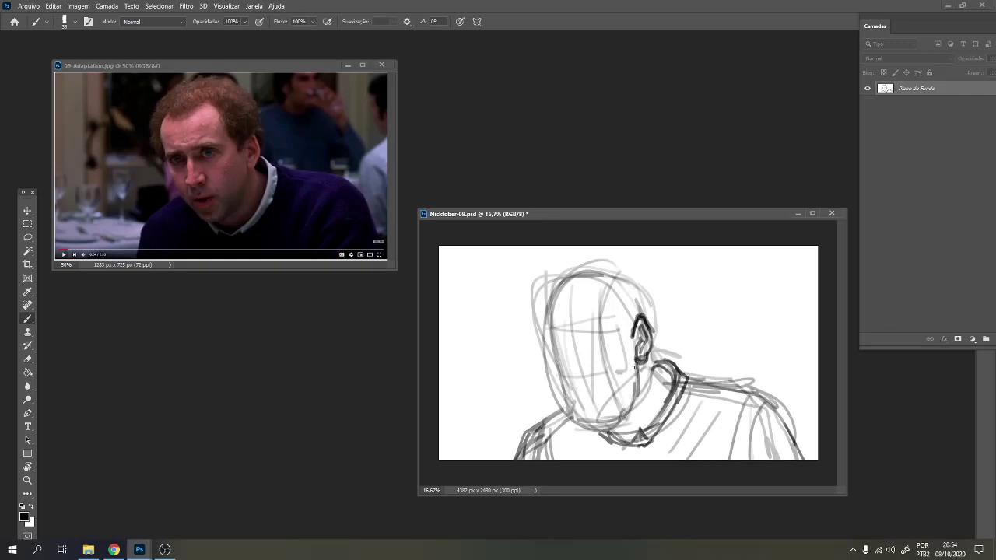
{"action": "key", "text": "ctrl+z"}
{"action": "left_click_drag", "start_coordinate": [605, 294], "coordinate": [614, 408]}
{"action": "left_click_drag", "start_coordinate": [613, 352], "coordinate": [612, 387]}
{"action": "mouse_move", "coordinate": [620, 326]}
{"action": "left_mouse_down"}
{"action": "mouse_move", "coordinate": [608, 353]}
{"action": "mouse_move", "coordinate": [608, 330]}
{"action": "left_mouse_up"}
{"action": "mouse_move", "coordinate": [617, 331]}
{"action": "left_mouse_down"}
{"action": "mouse_move", "coordinate": [609, 407]}
{"action": "mouse_move", "coordinate": [615, 350]}
{"action": "mouse_move", "coordinate": [609, 362]}
{"action": "left_mouse_up"}
{"action": "left_click_drag", "start_coordinate": [548, 335], "coordinate": [554, 366]}
{"action": "left_click_drag", "start_coordinate": [618, 341], "coordinate": [611, 357]}
Darken the face outline from the far cheekbone down the jaw, around the chin and up towards the ear
{"action": "left_click_drag", "start_coordinate": [547, 340], "coordinate": [570, 420]}
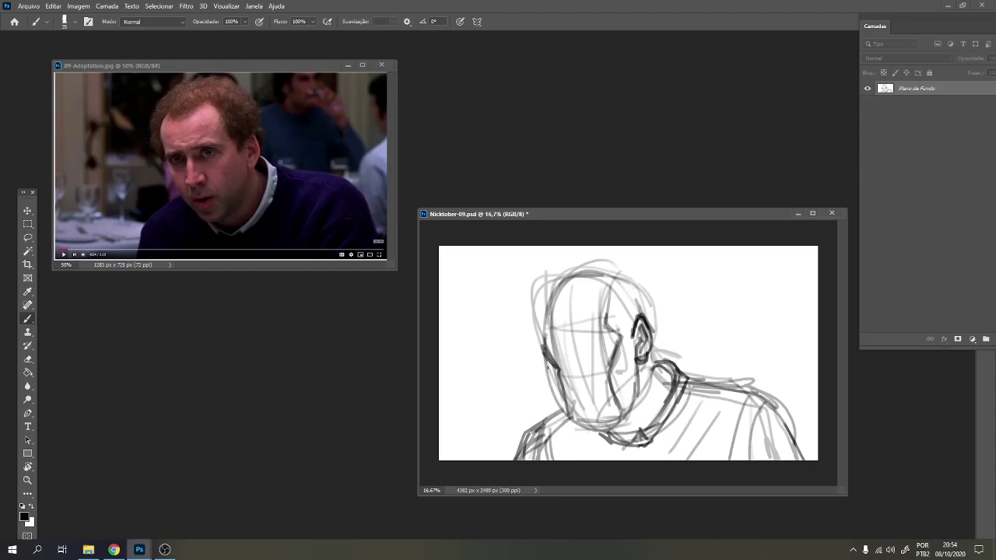
{"action": "left_click_drag", "start_coordinate": [547, 368], "coordinate": [576, 427]}
{"action": "mouse_move", "coordinate": [543, 321]}
{"action": "left_mouse_down"}
{"action": "mouse_move", "coordinate": [545, 372]}
{"action": "mouse_move", "coordinate": [580, 423]}
{"action": "left_mouse_up"}
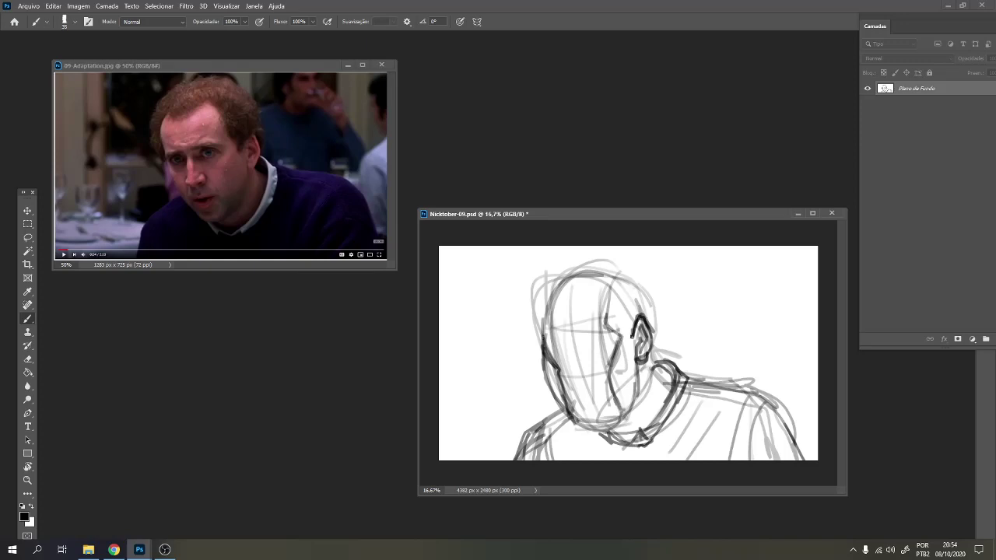
{"action": "left_click_drag", "start_coordinate": [633, 342], "coordinate": [627, 410]}
{"action": "left_click_drag", "start_coordinate": [543, 337], "coordinate": [551, 389]}
{"action": "mouse_move", "coordinate": [547, 356]}
{"action": "left_mouse_down"}
{"action": "mouse_move", "coordinate": [558, 403]}
{"action": "mouse_move", "coordinate": [576, 420]}
{"action": "left_mouse_up"}
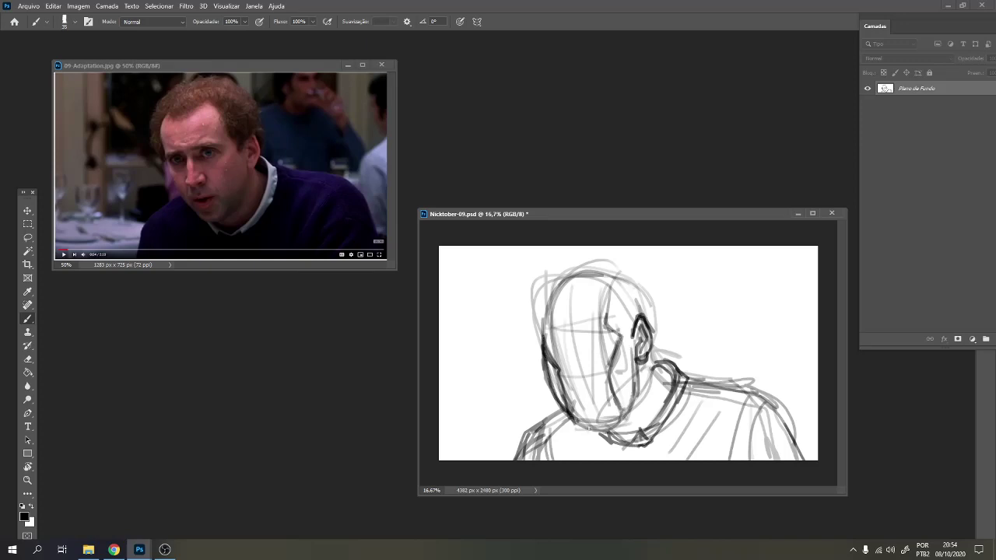
{"action": "left_click_drag", "start_coordinate": [631, 336], "coordinate": [630, 367]}
{"action": "left_click_drag", "start_coordinate": [624, 357], "coordinate": [621, 378]}
{"action": "mouse_move", "coordinate": [551, 385]}
{"action": "left_mouse_down"}
{"action": "mouse_move", "coordinate": [587, 428]}
{"action": "mouse_move", "coordinate": [611, 427]}
{"action": "mouse_move", "coordinate": [579, 423]}
{"action": "mouse_move", "coordinate": [619, 425]}
{"action": "left_mouse_up"}
{"action": "left_click_drag", "start_coordinate": [607, 426], "coordinate": [586, 425]}
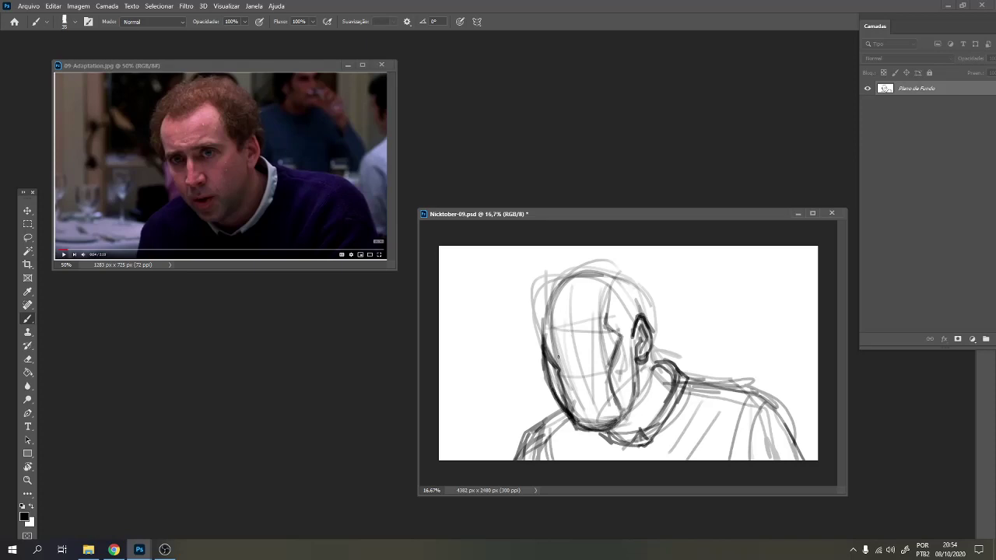
Outline the far side of the forehead and draw the worried, slanted eyebrows along the eye guide
{"action": "mouse_move", "coordinate": [558, 357]}
{"action": "left_mouse_down"}
{"action": "mouse_move", "coordinate": [545, 378]}
{"action": "mouse_move", "coordinate": [559, 406]}
{"action": "left_mouse_up"}
{"action": "left_click_drag", "start_coordinate": [571, 276], "coordinate": [577, 382]}
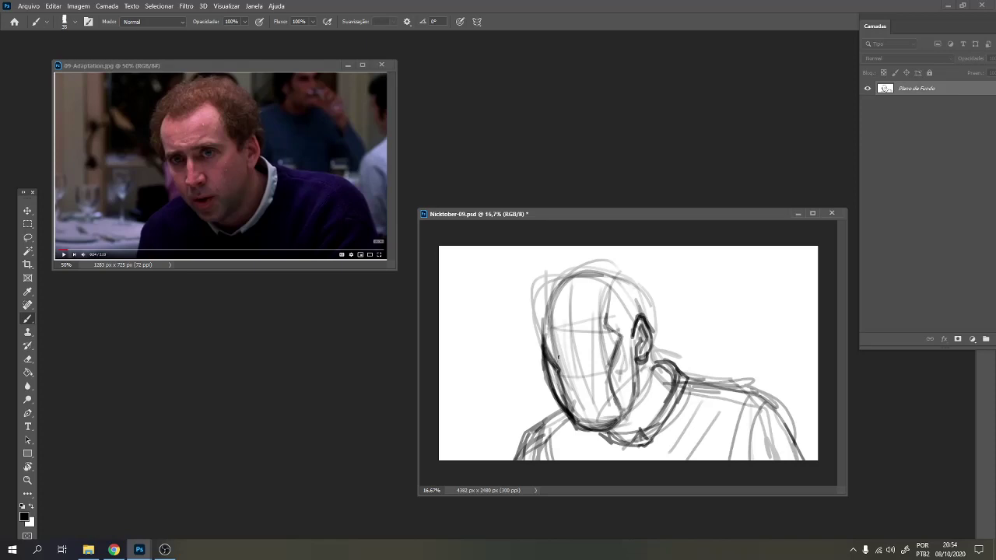
{"action": "left_click_drag", "start_coordinate": [551, 341], "coordinate": [566, 336]}
{"action": "left_click_drag", "start_coordinate": [557, 282], "coordinate": [543, 330]}
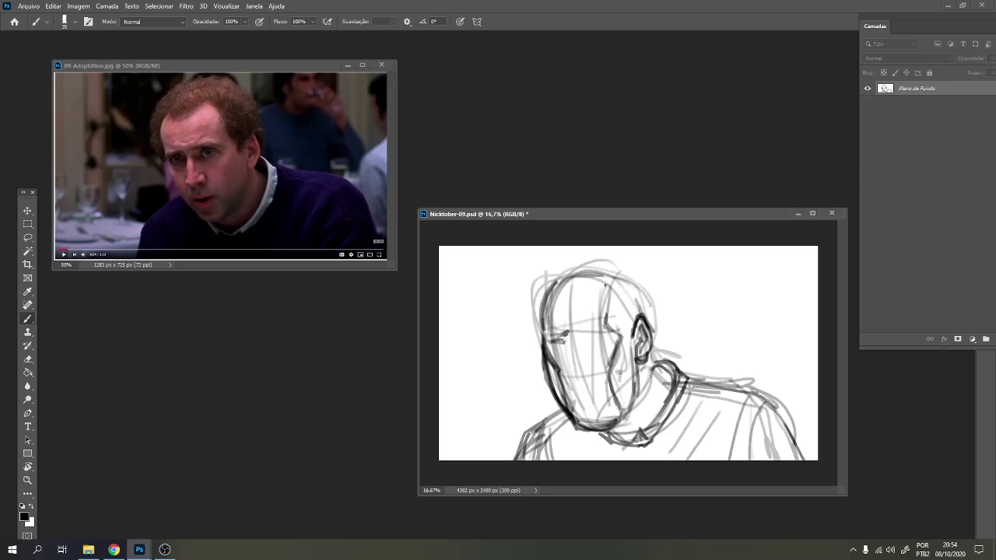
{"action": "left_click_drag", "start_coordinate": [607, 286], "coordinate": [607, 311]}
{"action": "mouse_move", "coordinate": [552, 333]}
{"action": "left_mouse_down"}
{"action": "mouse_move", "coordinate": [584, 329]}
{"action": "mouse_move", "coordinate": [596, 316]}
{"action": "mouse_move", "coordinate": [565, 332]}
{"action": "mouse_move", "coordinate": [605, 337]}
{"action": "mouse_move", "coordinate": [548, 342]}
{"action": "left_mouse_up"}
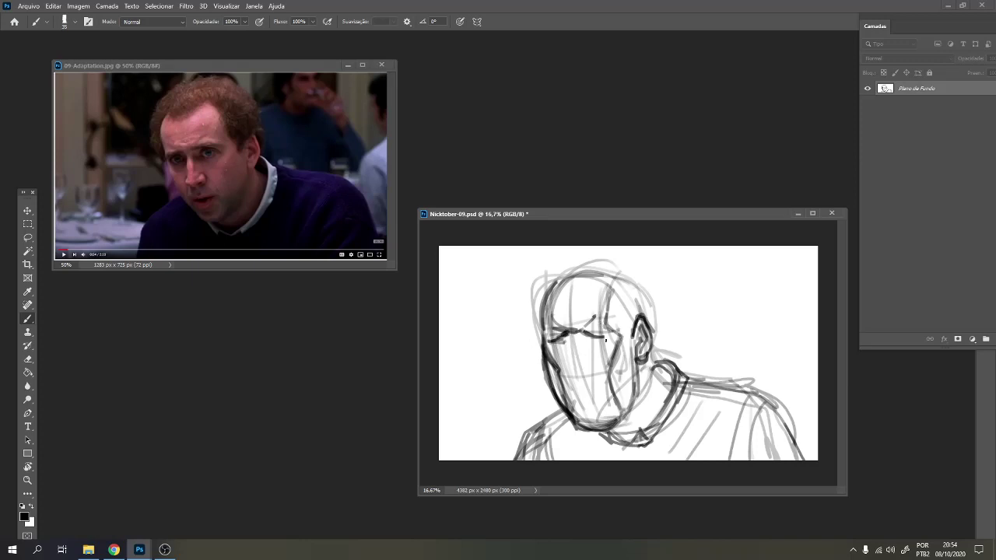
{"action": "mouse_move", "coordinate": [605, 340]}
{"action": "left_mouse_down"}
{"action": "mouse_move", "coordinate": [545, 340]}
{"action": "mouse_move", "coordinate": [583, 333]}
{"action": "left_mouse_up"}
Draw the nose below the brows and mark the positions of the mouth and both eyes
{"action": "mouse_move", "coordinate": [568, 361]}
{"action": "left_mouse_down"}
{"action": "mouse_move", "coordinate": [567, 372]}
{"action": "mouse_move", "coordinate": [587, 378]}
{"action": "mouse_move", "coordinate": [588, 363]}
{"action": "mouse_move", "coordinate": [570, 349]}
{"action": "mouse_move", "coordinate": [569, 381]}
{"action": "mouse_move", "coordinate": [580, 378]}
{"action": "left_mouse_up"}
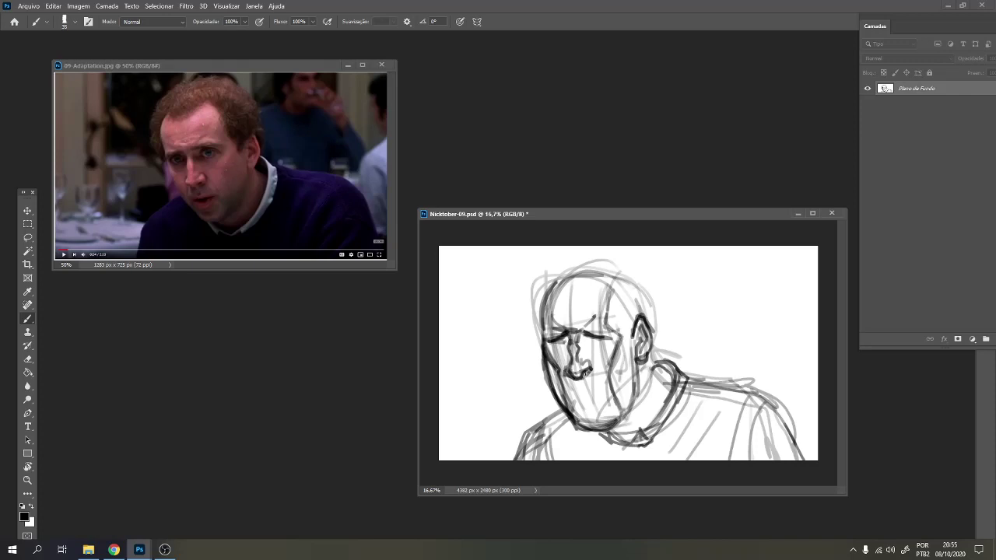
{"action": "mouse_move", "coordinate": [582, 332]}
{"action": "left_mouse_down"}
{"action": "mouse_move", "coordinate": [577, 365]}
{"action": "mouse_move", "coordinate": [588, 360]}
{"action": "mouse_move", "coordinate": [583, 348]}
{"action": "mouse_move", "coordinate": [592, 376]}
{"action": "mouse_move", "coordinate": [583, 391]}
{"action": "left_mouse_up"}
{"action": "key", "text": "ctrl+z"}
{"action": "left_click_drag", "start_coordinate": [577, 388], "coordinate": [583, 390]}
{"action": "mouse_move", "coordinate": [553, 346]}
{"action": "left_mouse_down"}
{"action": "mouse_move", "coordinate": [564, 340]}
{"action": "mouse_move", "coordinate": [550, 347]}
{"action": "mouse_move", "coordinate": [557, 352]}
{"action": "left_mouse_up"}
{"action": "left_click_drag", "start_coordinate": [589, 347], "coordinate": [596, 351]}
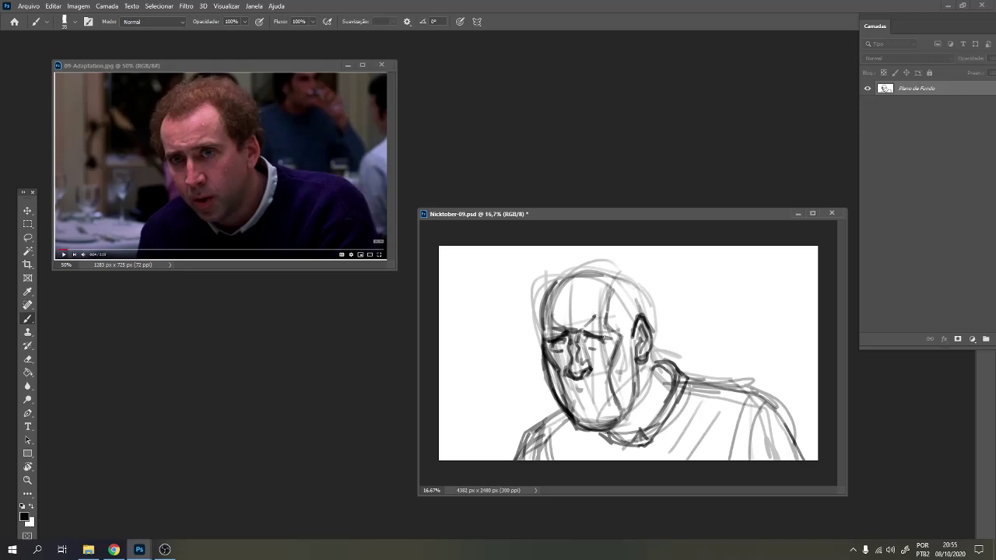
{"action": "mouse_move", "coordinate": [594, 347]}
{"action": "left_mouse_down"}
{"action": "mouse_move", "coordinate": [591, 339]}
{"action": "mouse_move", "coordinate": [563, 349]}
{"action": "left_mouse_up"}
{"action": "left_click_drag", "start_coordinate": [596, 346], "coordinate": [590, 339]}
{"action": "left_click_drag", "start_coordinate": [590, 392], "coordinate": [609, 395]}
{"action": "key", "text": "ctrl+z"}
{"action": "key", "text": "ctrl+z"}
{"action": "key", "text": "ctrl+z"}
{"action": "key", "text": "ctrl+z"}
Draw both eyes beneath the brows with eyelids and irises
{"action": "mouse_move", "coordinate": [548, 339]}
{"action": "left_mouse_down"}
{"action": "mouse_move", "coordinate": [559, 334]}
{"action": "mouse_move", "coordinate": [540, 347]}
{"action": "left_mouse_up"}
{"action": "left_click_drag", "start_coordinate": [589, 339], "coordinate": [593, 346]}
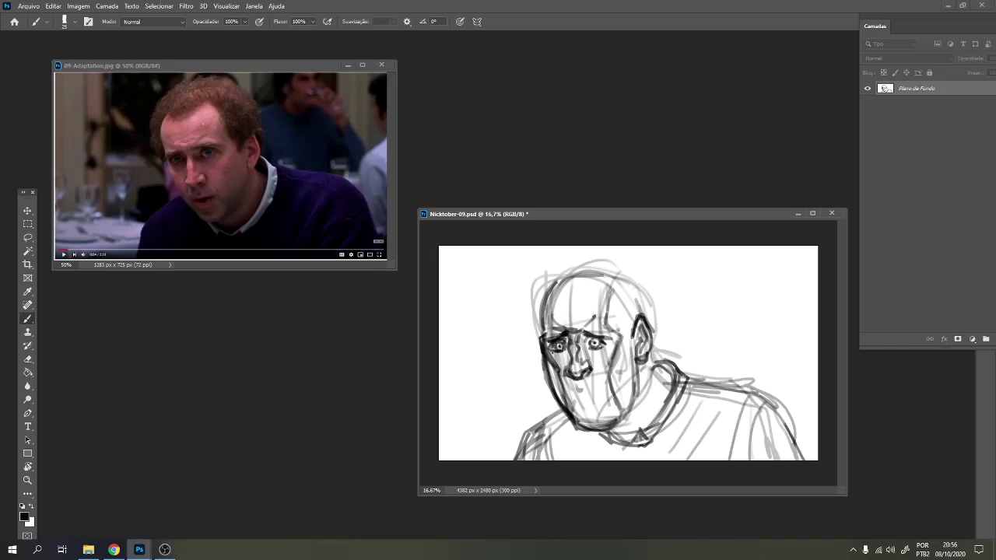
{"action": "mouse_move", "coordinate": [549, 341]}
{"action": "left_mouse_down"}
{"action": "mouse_move", "coordinate": [553, 351]}
{"action": "mouse_move", "coordinate": [602, 352]}
{"action": "left_mouse_up"}
Draw the slightly open mouth with its lips and add crease lines above the brows
{"action": "mouse_move", "coordinate": [568, 377]}
{"action": "left_mouse_down"}
{"action": "mouse_move", "coordinate": [569, 392]}
{"action": "mouse_move", "coordinate": [602, 395]}
{"action": "left_mouse_up"}
{"action": "left_click_drag", "start_coordinate": [575, 386], "coordinate": [575, 394]}
{"action": "left_click_drag", "start_coordinate": [562, 323], "coordinate": [571, 326]}
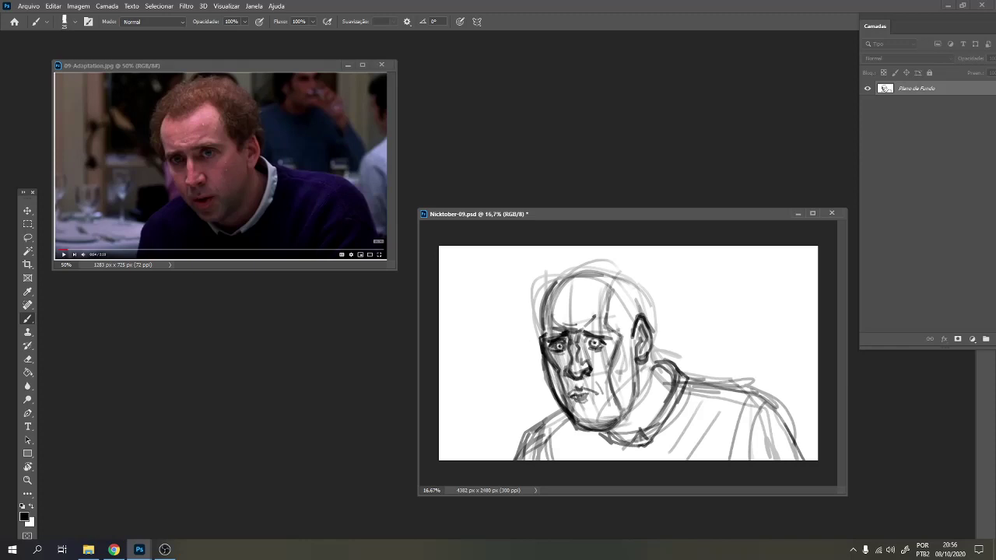
{"action": "left_click_drag", "start_coordinate": [586, 396], "coordinate": [577, 399]}
{"action": "left_click_drag", "start_coordinate": [576, 409], "coordinate": [596, 402]}
Draw the neck contour below the ear and reinforce the collar's front edge under the chin
{"action": "mouse_move", "coordinate": [619, 419]}
{"action": "left_mouse_down"}
{"action": "mouse_move", "coordinate": [638, 377]}
{"action": "mouse_move", "coordinate": [635, 352]}
{"action": "mouse_move", "coordinate": [639, 383]}
{"action": "mouse_move", "coordinate": [646, 363]}
{"action": "mouse_move", "coordinate": [671, 389]}
{"action": "left_mouse_up"}
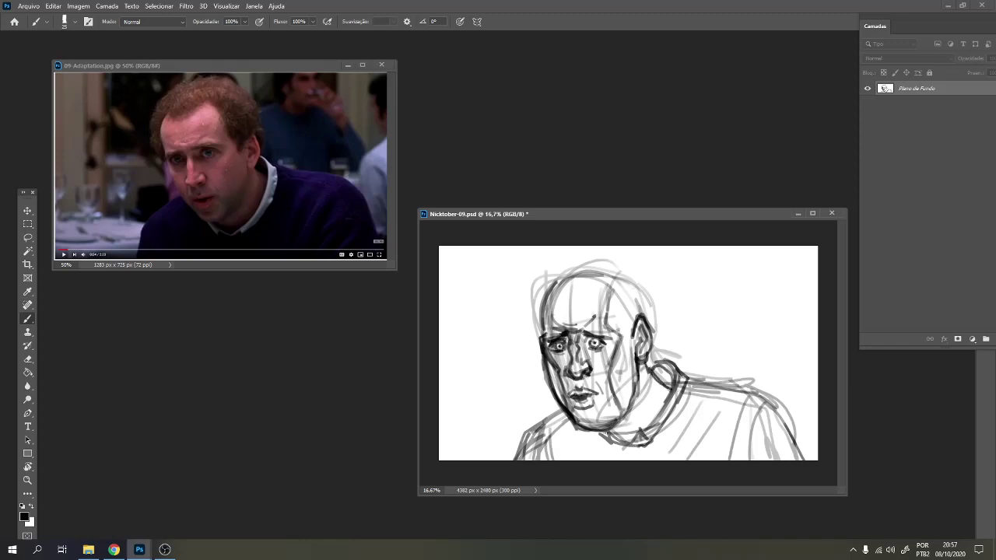
{"action": "left_click_drag", "start_coordinate": [601, 433], "coordinate": [644, 441]}
Sketch the short curly hair around the crown and the back of the head, with the hairline running down to the ear
{"action": "mouse_move", "coordinate": [541, 339]}
{"action": "left_mouse_down"}
{"action": "mouse_move", "coordinate": [547, 285]}
{"action": "mouse_move", "coordinate": [562, 280]}
{"action": "left_mouse_up"}
{"action": "mouse_move", "coordinate": [540, 314]}
{"action": "left_mouse_down"}
{"action": "mouse_move", "coordinate": [564, 276]}
{"action": "mouse_move", "coordinate": [548, 284]}
{"action": "mouse_move", "coordinate": [599, 268]}
{"action": "mouse_move", "coordinate": [556, 258]}
{"action": "mouse_move", "coordinate": [532, 322]}
{"action": "mouse_move", "coordinate": [545, 271]}
{"action": "left_mouse_up"}
{"action": "left_click_drag", "start_coordinate": [545, 272], "coordinate": [565, 258]}
{"action": "left_click_drag", "start_coordinate": [540, 279], "coordinate": [562, 261]}
{"action": "mouse_move", "coordinate": [567, 261]}
{"action": "left_mouse_down"}
{"action": "mouse_move", "coordinate": [601, 258]}
{"action": "mouse_move", "coordinate": [557, 257]}
{"action": "left_mouse_up"}
{"action": "left_click_drag", "start_coordinate": [540, 276], "coordinate": [540, 303]}
{"action": "mouse_move", "coordinate": [543, 277]}
{"action": "left_mouse_down"}
{"action": "mouse_move", "coordinate": [590, 251]}
{"action": "mouse_move", "coordinate": [626, 259]}
{"action": "mouse_move", "coordinate": [652, 288]}
{"action": "left_mouse_up"}
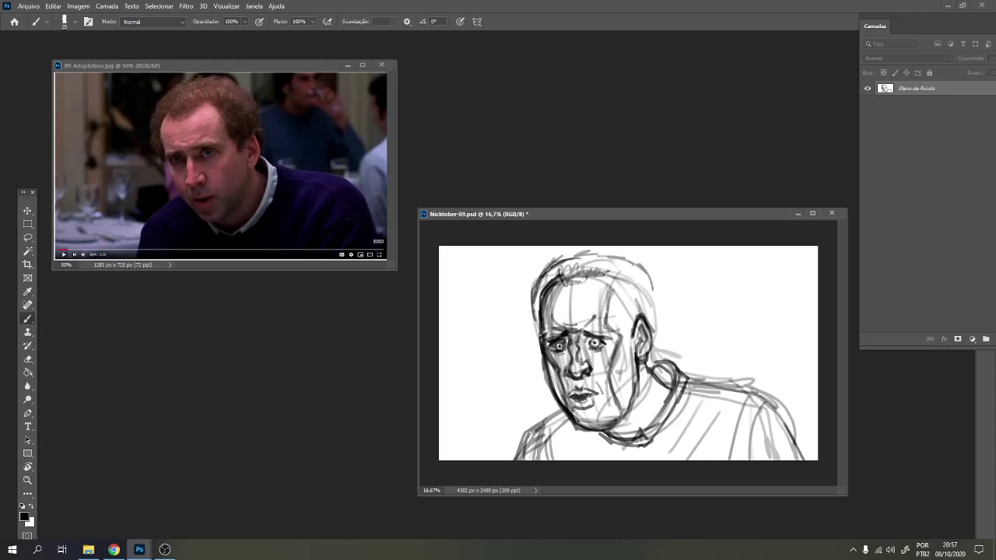
{"action": "mouse_move", "coordinate": [602, 269]}
{"action": "left_mouse_down"}
{"action": "mouse_move", "coordinate": [630, 327]}
{"action": "mouse_move", "coordinate": [601, 274]}
{"action": "mouse_move", "coordinate": [570, 287]}
{"action": "mouse_move", "coordinate": [618, 303]}
{"action": "mouse_move", "coordinate": [624, 326]}
{"action": "left_mouse_up"}
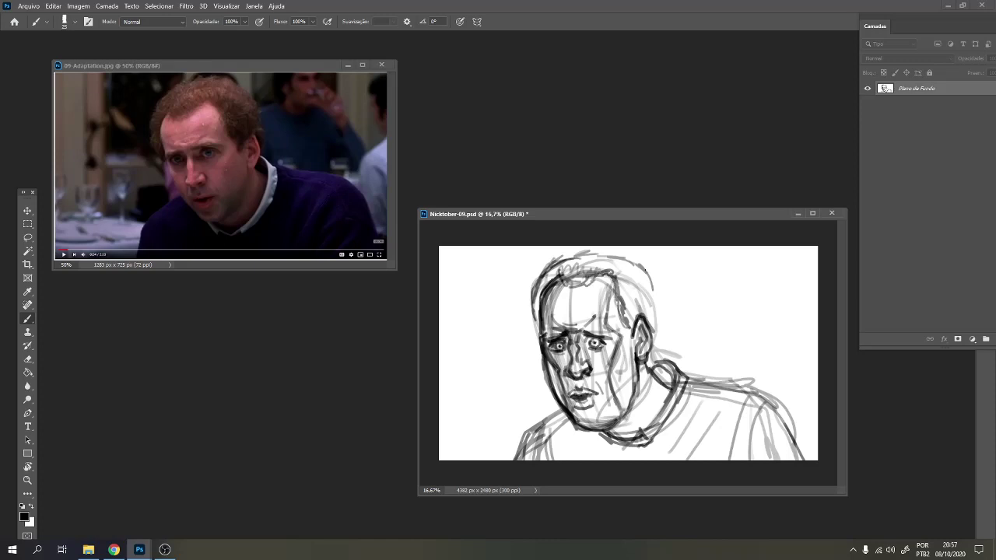
{"action": "mouse_move", "coordinate": [643, 268]}
{"action": "left_mouse_down"}
{"action": "mouse_move", "coordinate": [653, 330]}
{"action": "mouse_move", "coordinate": [638, 272]}
{"action": "mouse_move", "coordinate": [586, 254]}
{"action": "mouse_move", "coordinate": [553, 269]}
{"action": "left_mouse_up"}
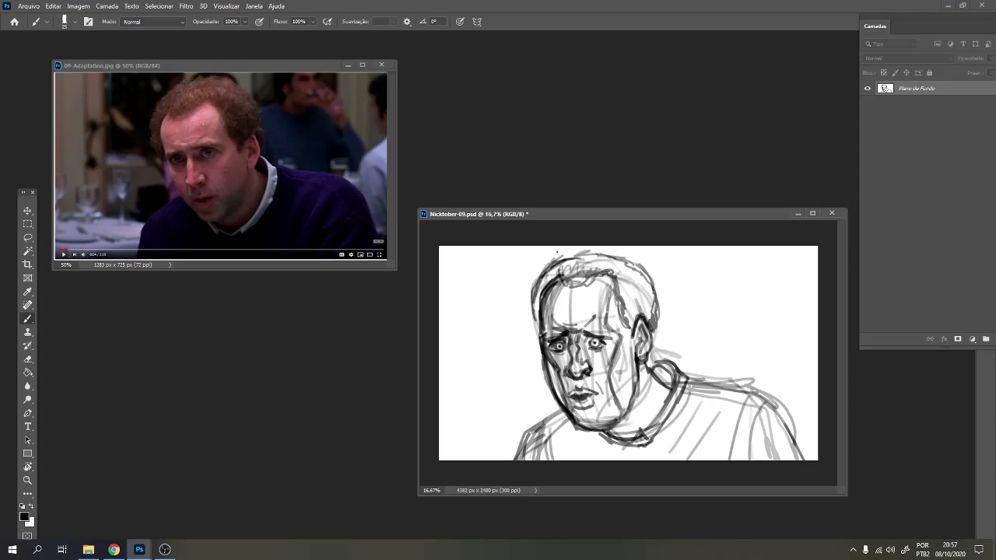
Reinforce the hairline above the forehead and darken the shoulder contour beside the collar
{"action": "mouse_move", "coordinate": [615, 279]}
{"action": "left_mouse_down"}
{"action": "mouse_move", "coordinate": [619, 312]}
{"action": "mouse_move", "coordinate": [615, 281]}
{"action": "mouse_move", "coordinate": [598, 274]}
{"action": "left_mouse_up"}
{"action": "key", "text": "ctrl+minus"}
{"action": "key", "text": "ctrl+plus"}
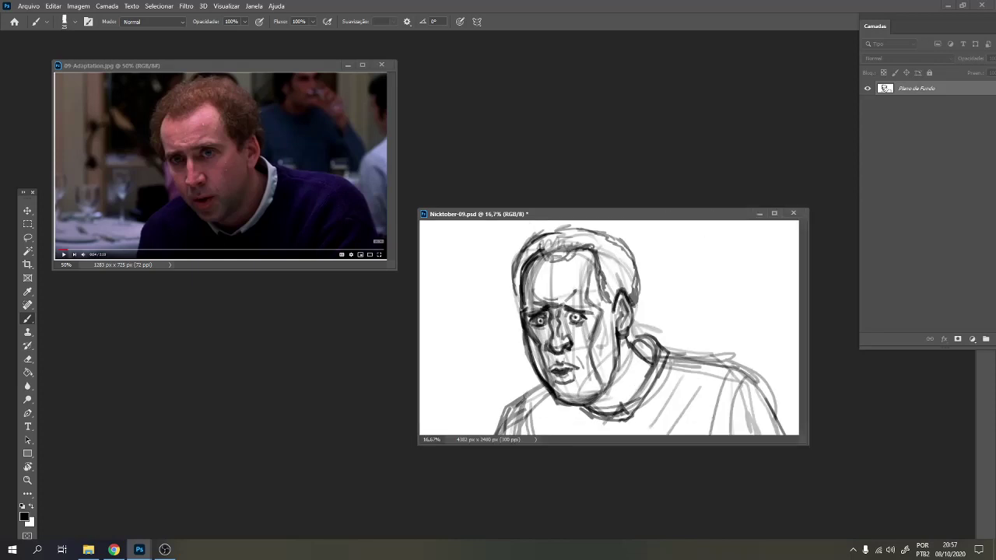
{"action": "mouse_move", "coordinate": [622, 297]}
{"action": "left_mouse_down"}
{"action": "mouse_move", "coordinate": [633, 343]}
{"action": "mouse_move", "coordinate": [649, 356]}
{"action": "mouse_move", "coordinate": [750, 392]}
{"action": "left_mouse_up"}
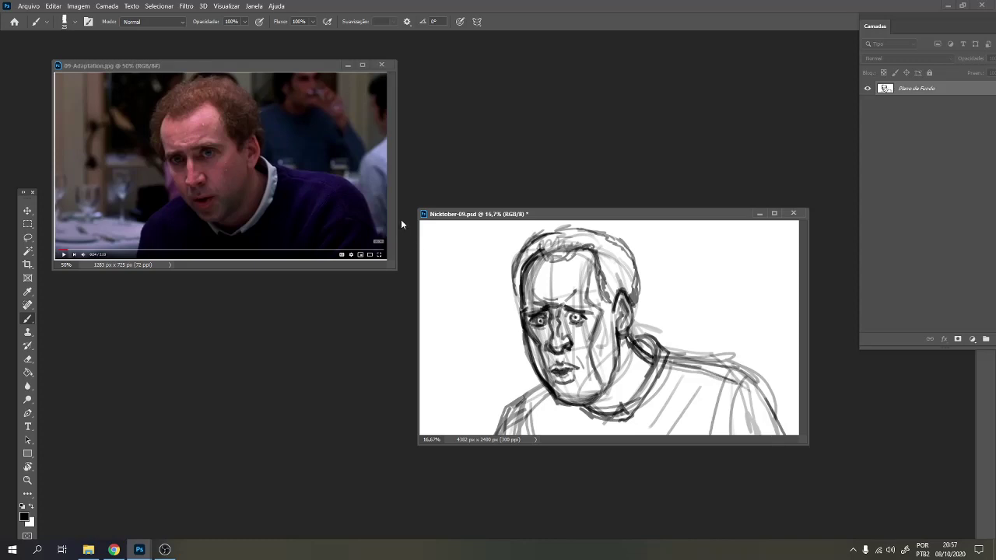
Enlarge the drawing window and fade the whole sketch to light gray with a Hue/Saturation adjustment
{"action": "key", "text": "z"}
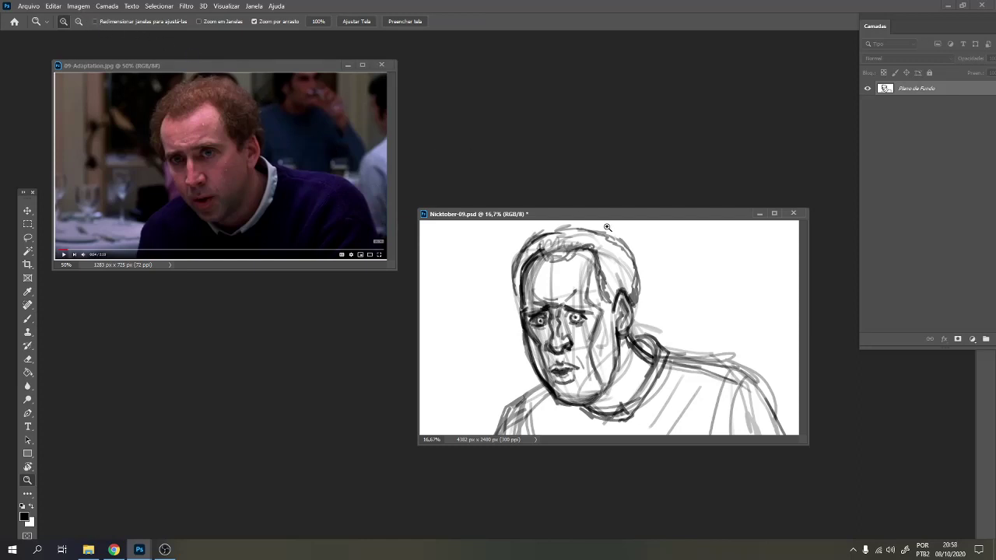
{"action": "left_click_drag", "start_coordinate": [807, 445], "coordinate": [850, 484]}
{"action": "key", "text": "ctrl+minus"}
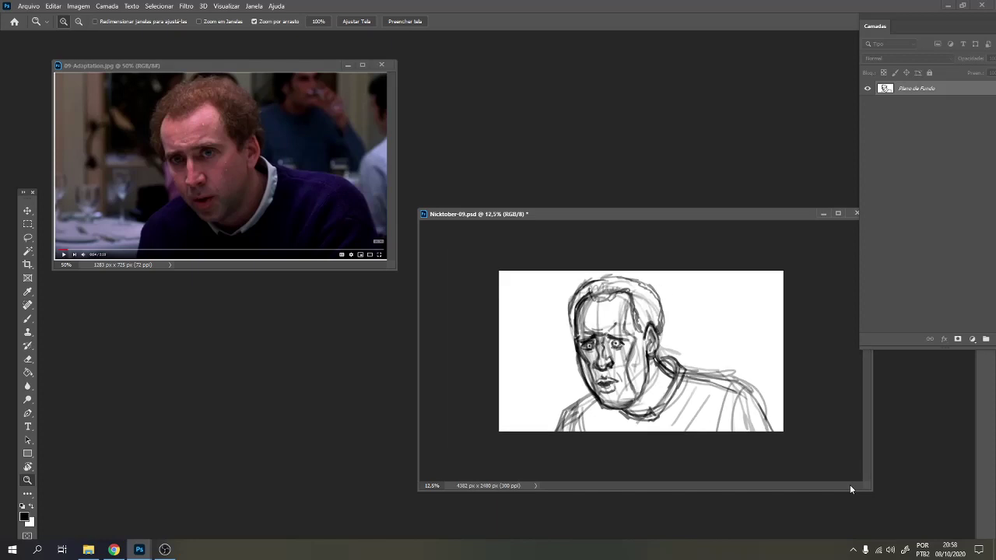
{"action": "key", "text": "ctrl+minus"}
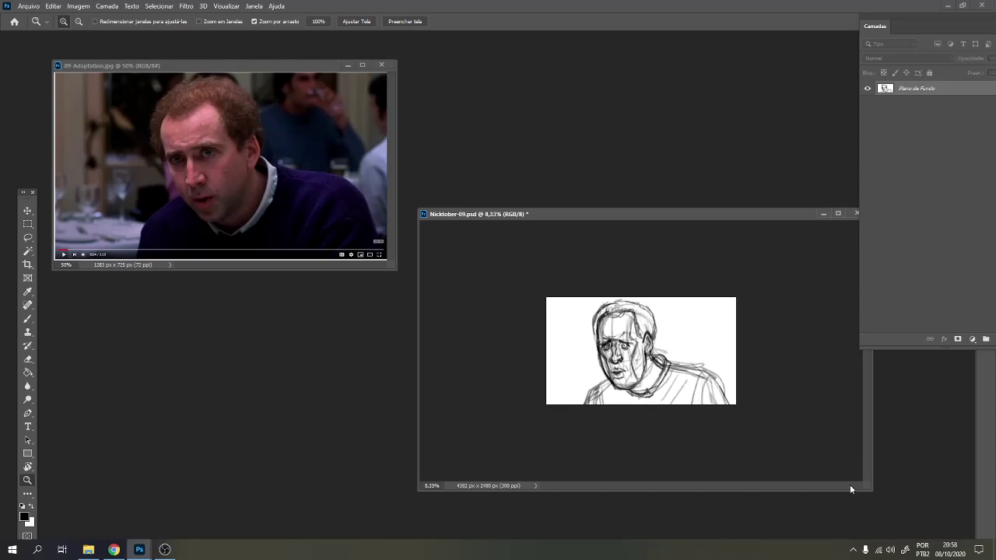
{"action": "key", "text": "ctrl+u"}
{"action": "left_click_drag", "start_coordinate": [812, 199], "coordinate": [842, 198]}
{"action": "left_click", "coordinate": [928, 97]}
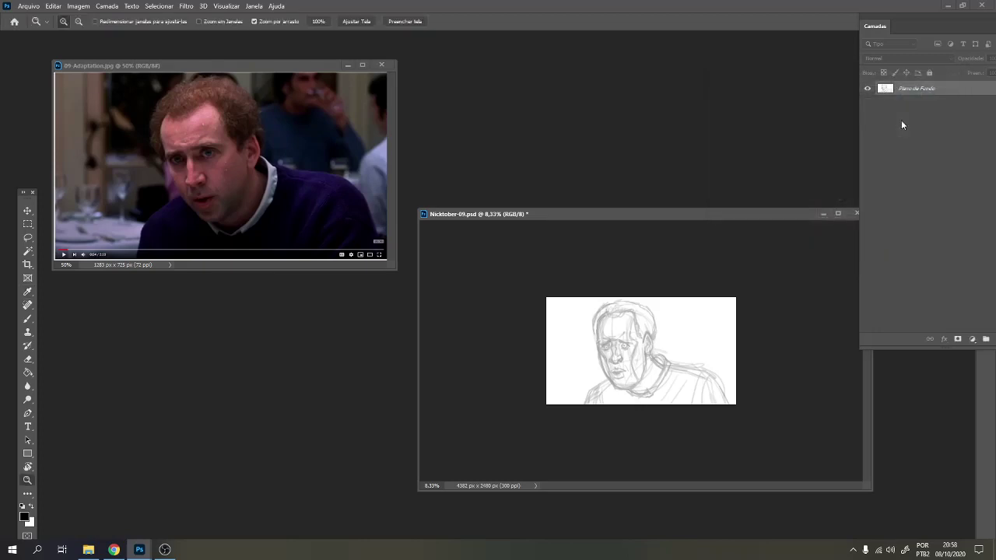
Erase stray construction lines around the face and cheek of the faded sketch
{"action": "key", "text": "ctrl+plus"}
{"action": "key", "text": "e"}
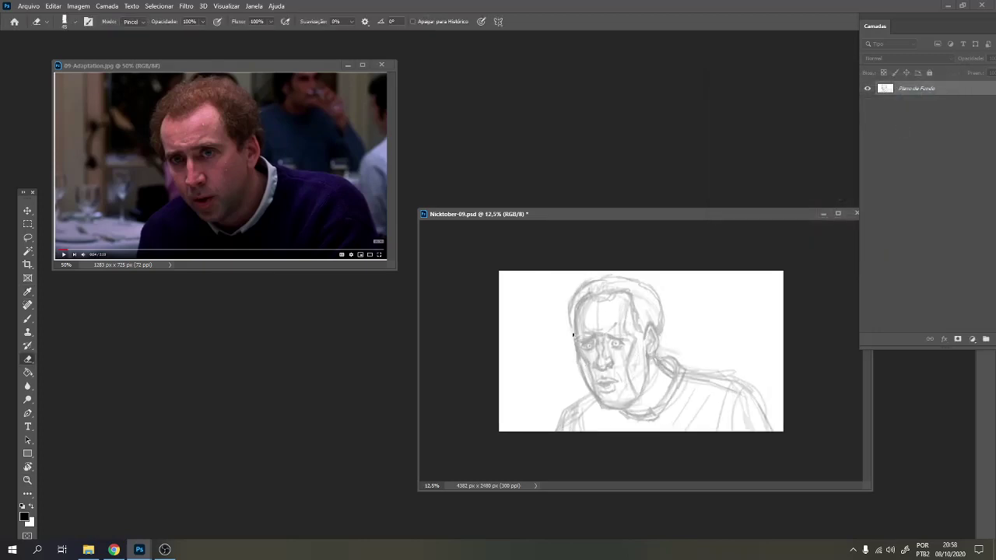
{"action": "mouse_move", "coordinate": [573, 335]}
{"action": "left_mouse_down"}
{"action": "mouse_move", "coordinate": [591, 376]}
{"action": "mouse_move", "coordinate": [586, 358]}
{"action": "mouse_move", "coordinate": [625, 355]}
{"action": "left_mouse_up"}
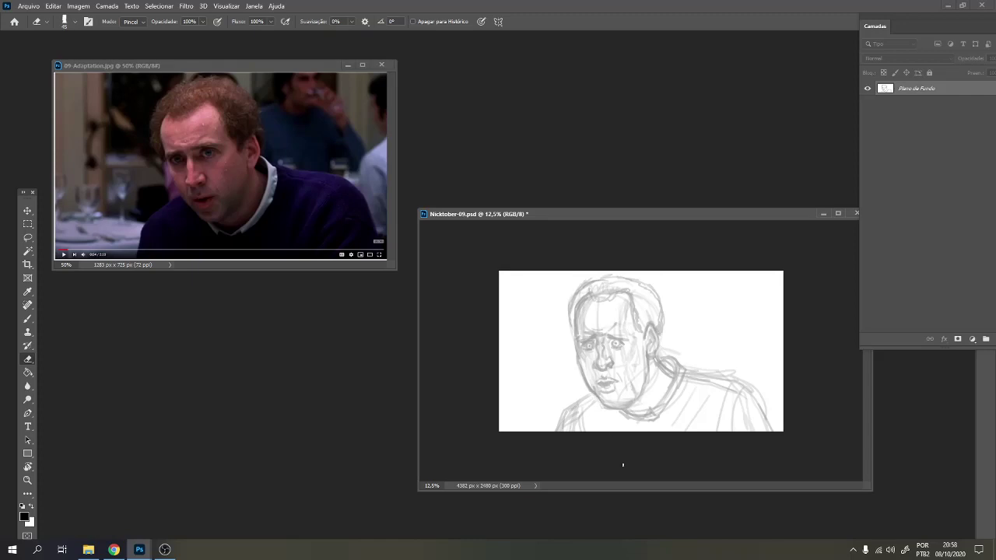
{"action": "key", "text": "b"}
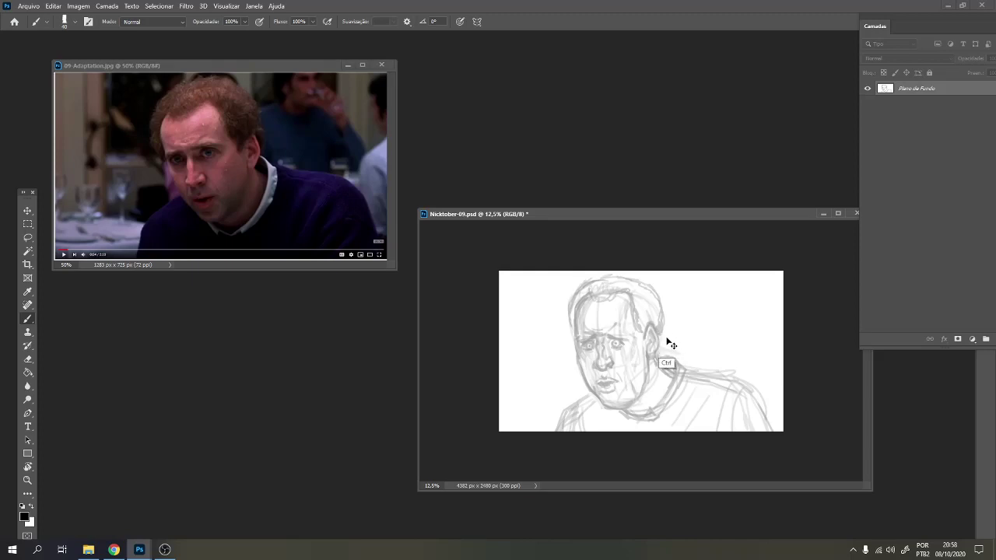
Warp the whole drawing to widen the top of the head and lift the face
{"action": "key", "text": "ctrl+a"}
{"action": "key", "text": "ctrl+t"}
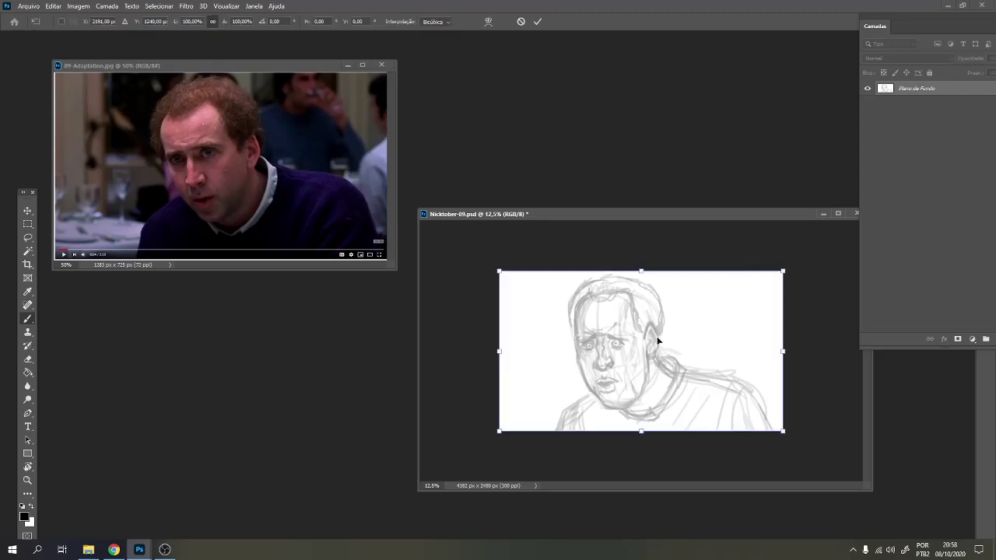
{"action": "right_click", "coordinate": [646, 361]}
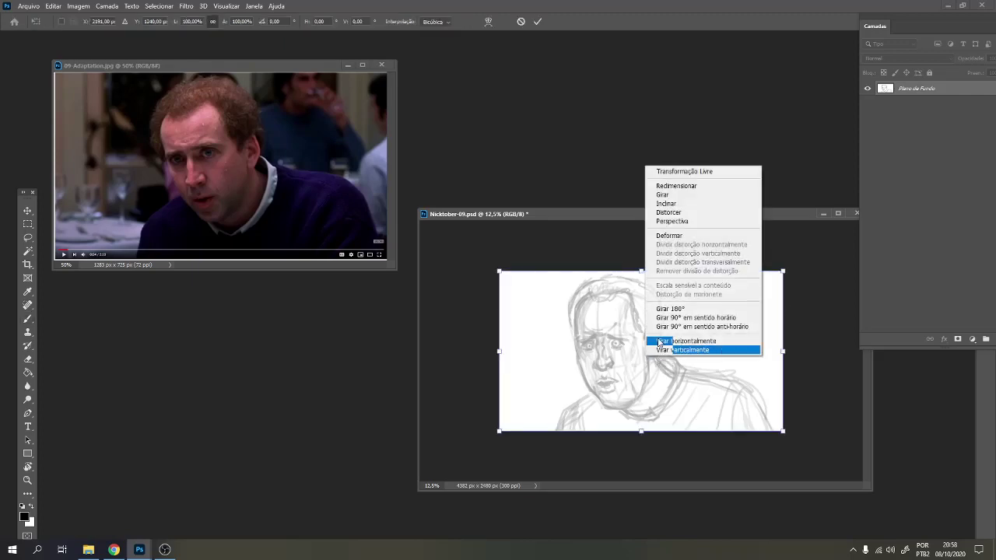
{"action": "left_click", "coordinate": [681, 236]}
{"action": "left_click_drag", "start_coordinate": [612, 345], "coordinate": [607, 335]}
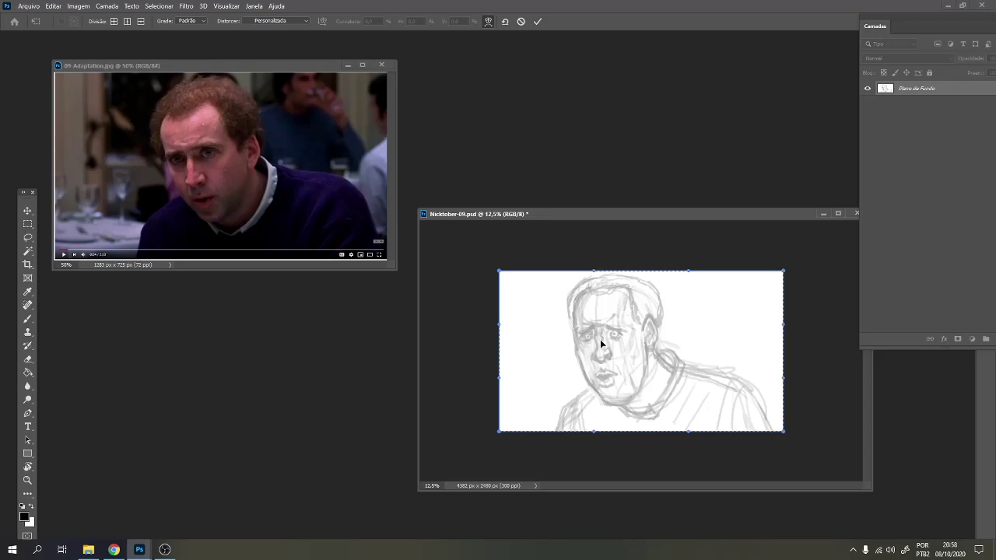
{"action": "left_click_drag", "start_coordinate": [600, 339], "coordinate": [601, 361]}
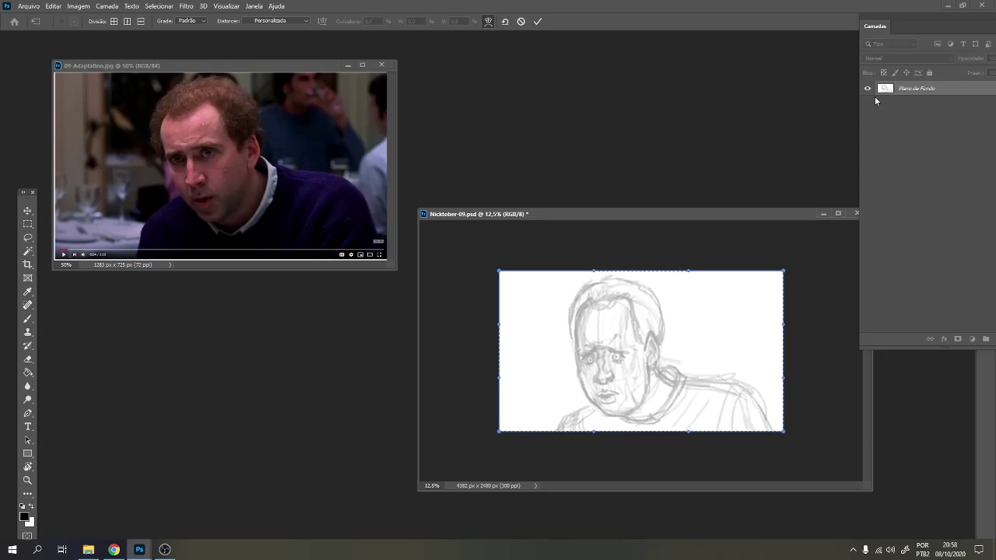
{"action": "left_click_drag", "start_coordinate": [667, 307], "coordinate": [668, 306]}
{"action": "left_click_drag", "start_coordinate": [692, 266], "coordinate": [702, 263]}
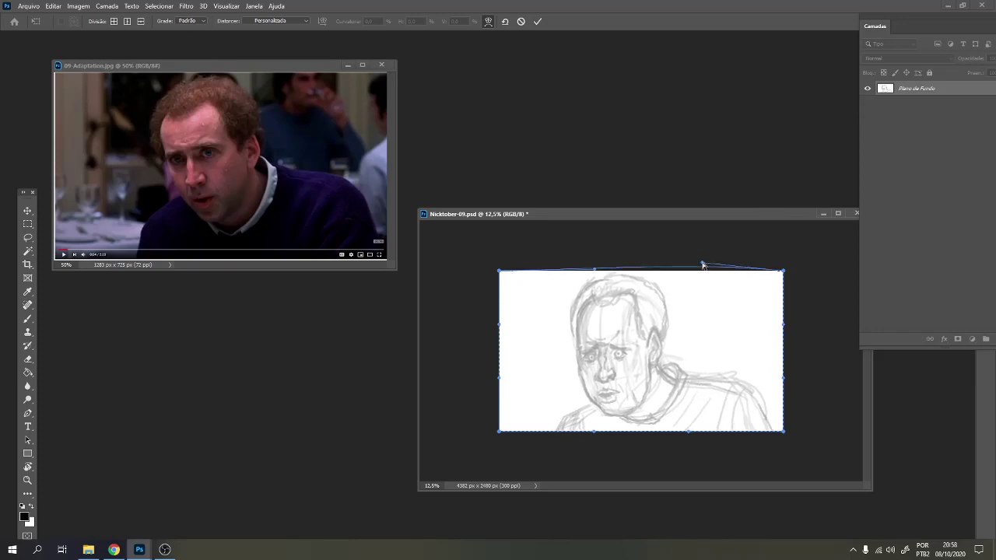
{"action": "left_click_drag", "start_coordinate": [593, 271], "coordinate": [583, 272]}
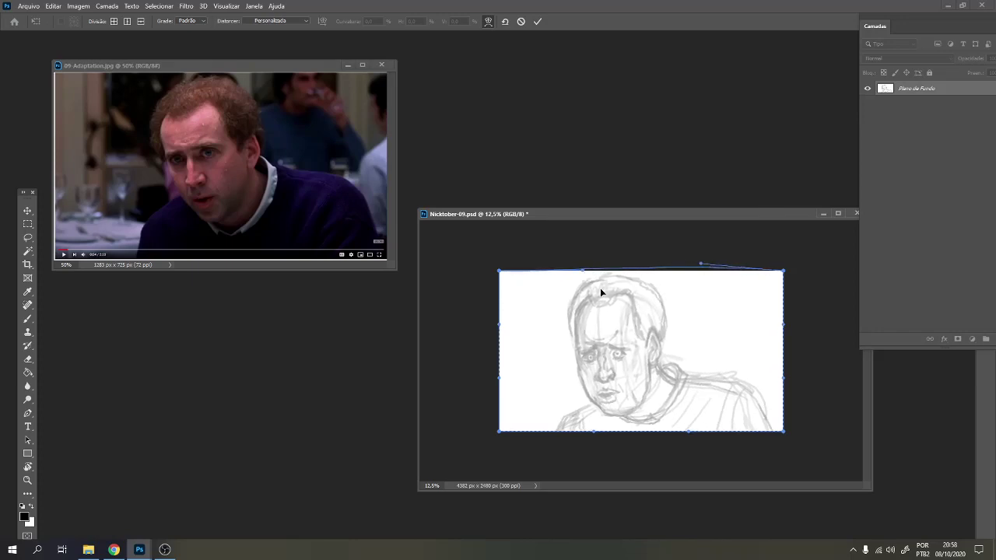
{"action": "mouse_move", "coordinate": [605, 352]}
{"action": "left_mouse_down"}
{"action": "mouse_move", "coordinate": [600, 325]}
{"action": "mouse_move", "coordinate": [602, 343]}
{"action": "left_mouse_up"}
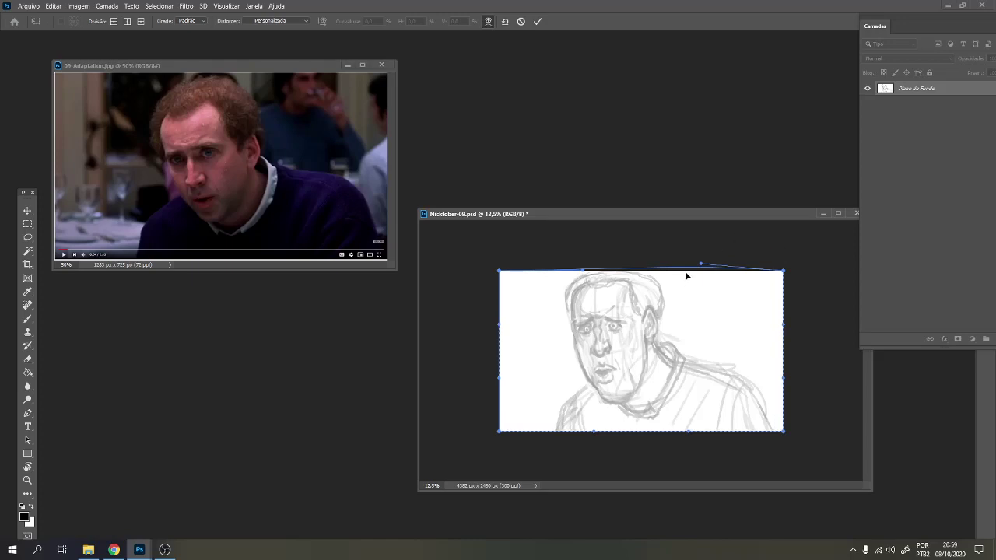
Flatten the warp's upper edge, pull its two upper corners outward, and apply the warp
{"action": "left_click_drag", "start_coordinate": [701, 265], "coordinate": [700, 270]}
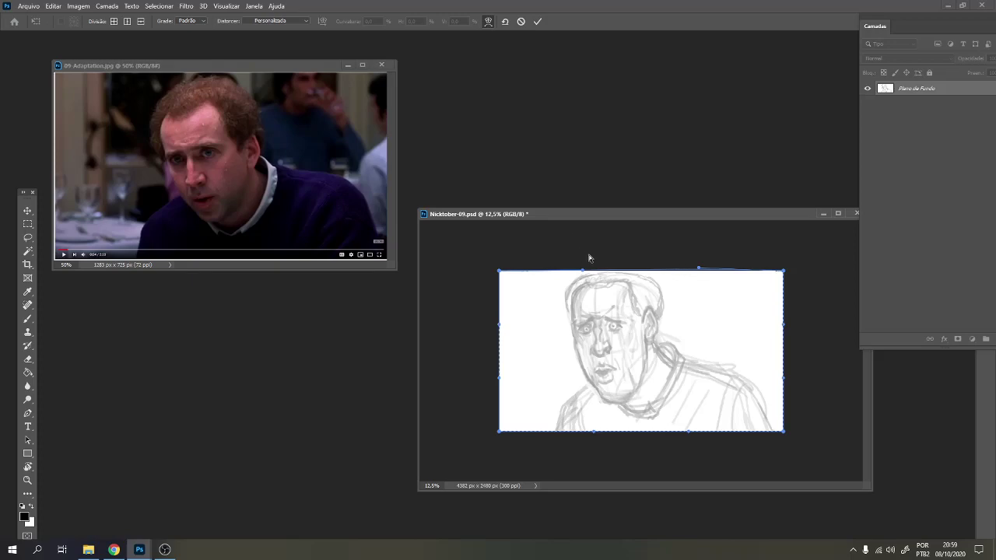
{"action": "mouse_move", "coordinate": [500, 275]}
{"action": "left_mouse_down"}
{"action": "mouse_move", "coordinate": [473, 263]}
{"action": "mouse_move", "coordinate": [492, 271]}
{"action": "left_mouse_up"}
{"action": "left_click_drag", "start_coordinate": [785, 274], "coordinate": [793, 276]}
{"action": "left_click_drag", "start_coordinate": [787, 331], "coordinate": [812, 328]}
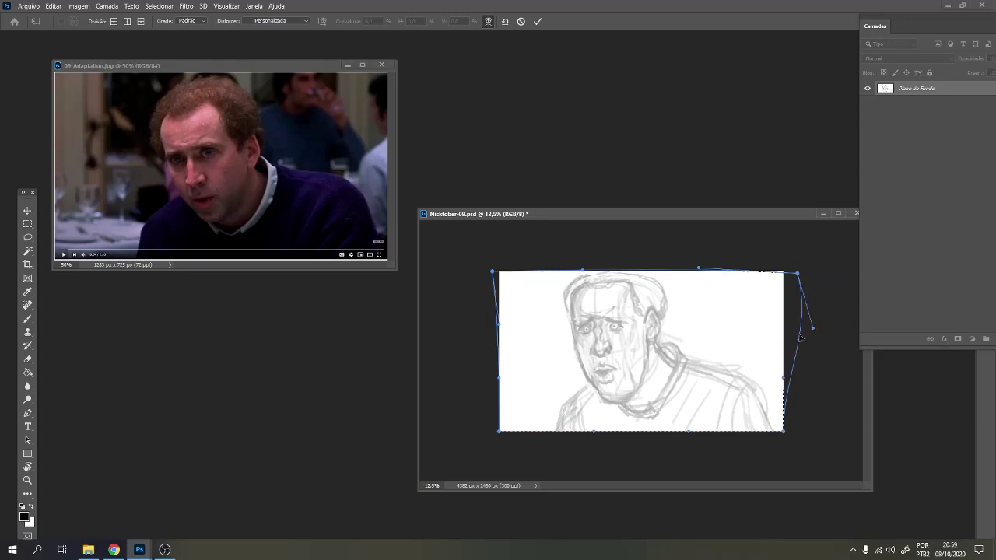
{"action": "left_click_drag", "start_coordinate": [584, 272], "coordinate": [584, 253]}
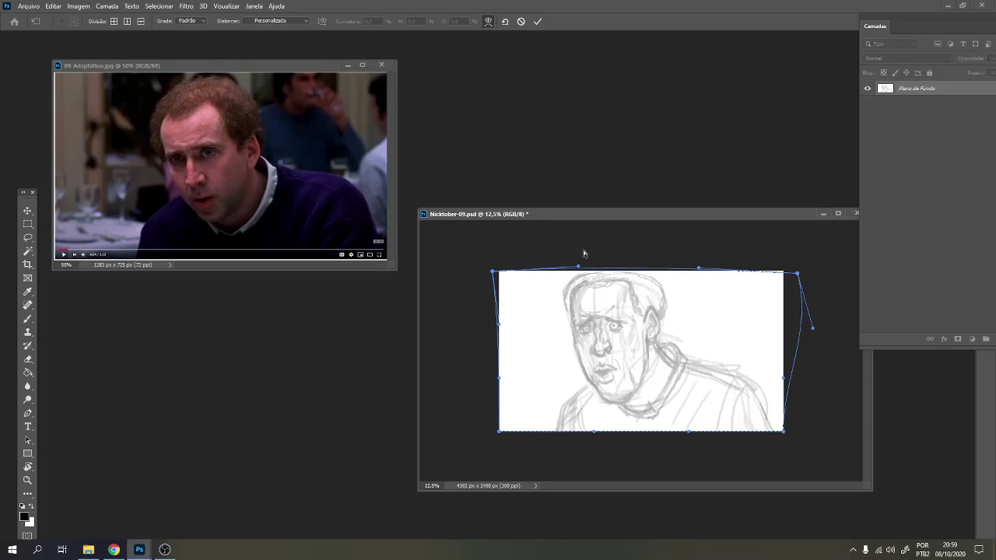
{"action": "key", "text": "Return"}
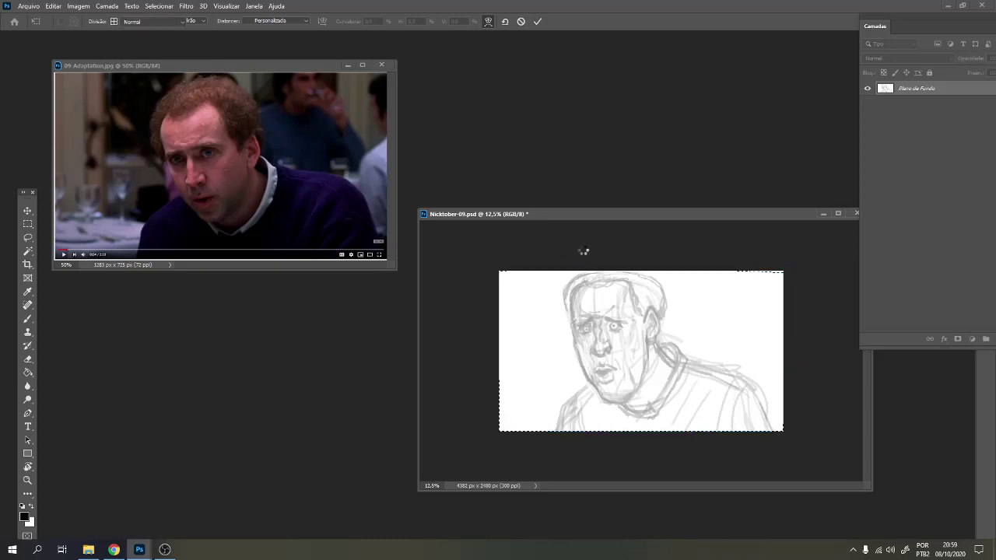
{"action": "key", "text": "b"}
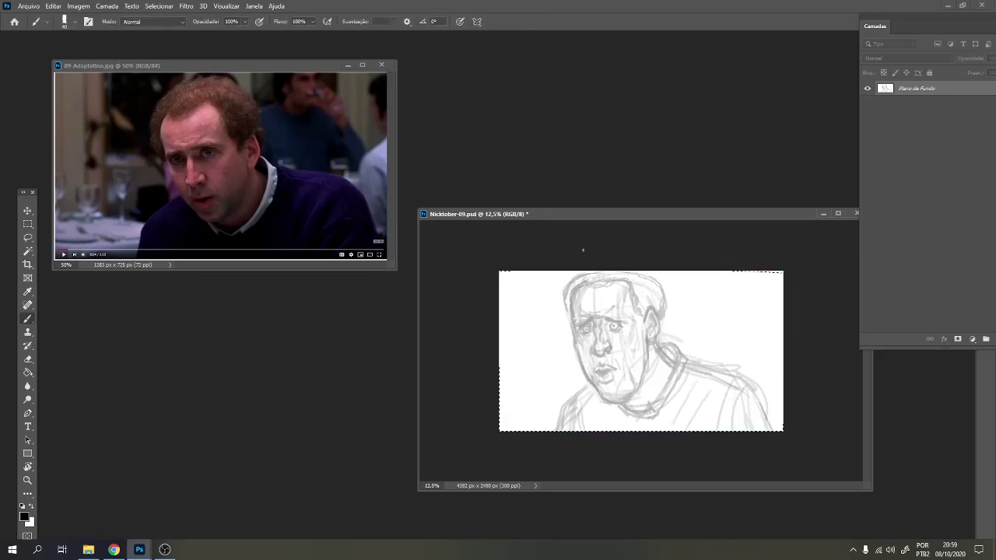
{"action": "key", "text": "ctrl+d"}
Scale the whole drawing to 100.36% width and 96.28% height, nudged down to leave space above the head
{"action": "key", "text": "ctrl+a"}
{"action": "key", "text": "ctrl+t"}
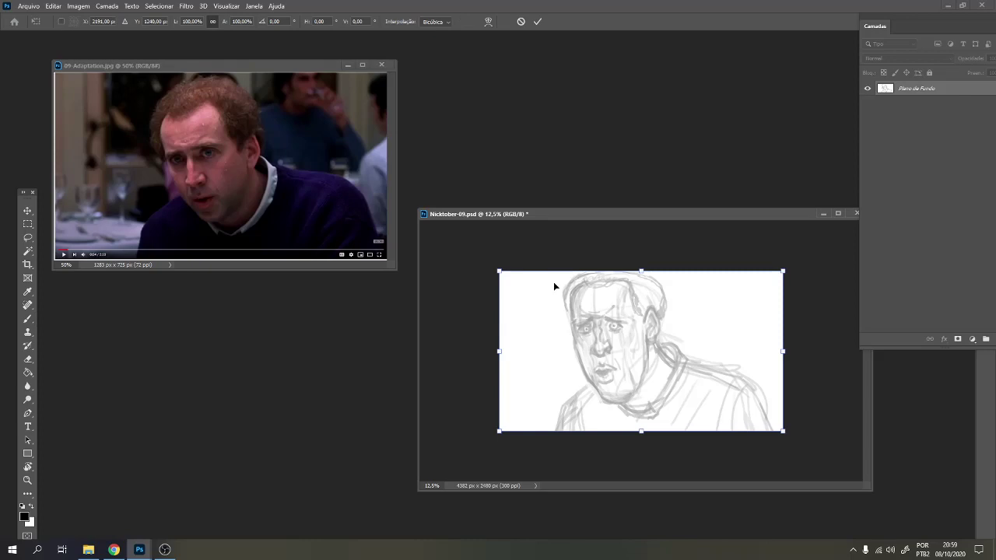
{"action": "left_click_drag", "start_coordinate": [498, 272], "coordinate": [506, 277]}
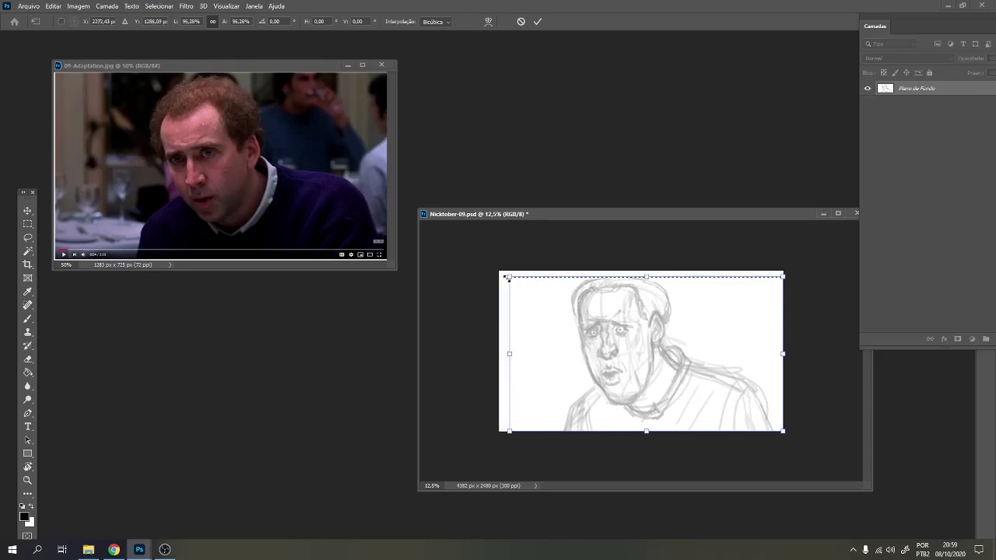
{"action": "mouse_move", "coordinate": [783, 354]}
{"action": "left_mouse_down"}
{"action": "mouse_move", "coordinate": [799, 357]}
{"action": "mouse_move", "coordinate": [778, 358]}
{"action": "left_mouse_up"}
{"action": "key", "text": "Down"}
{"action": "key", "text": "Down"}
{"action": "key", "text": "Left"}
{"action": "key", "text": "Down"}
{"action": "key", "text": "Left"}
{"action": "key", "text": "Left"}
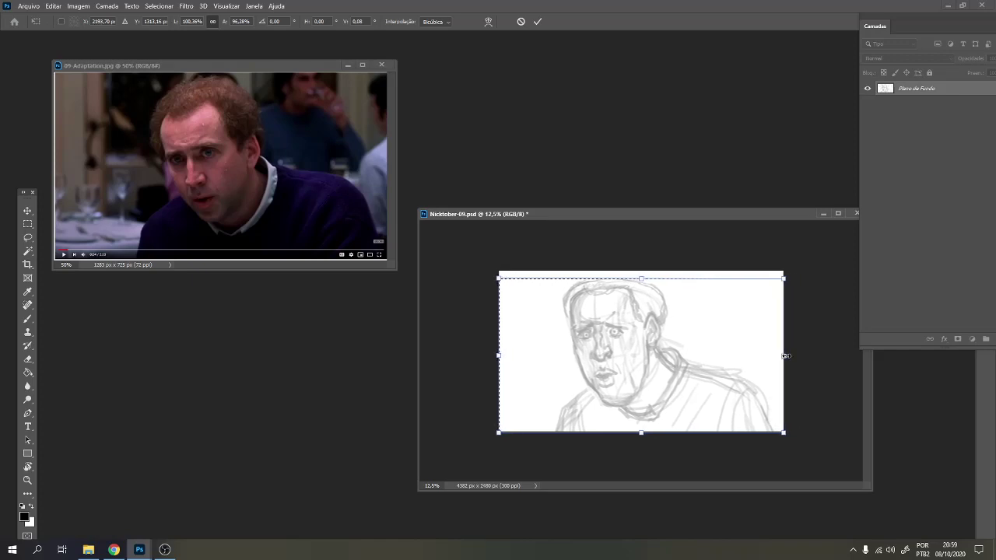
{"action": "key", "text": "Return"}
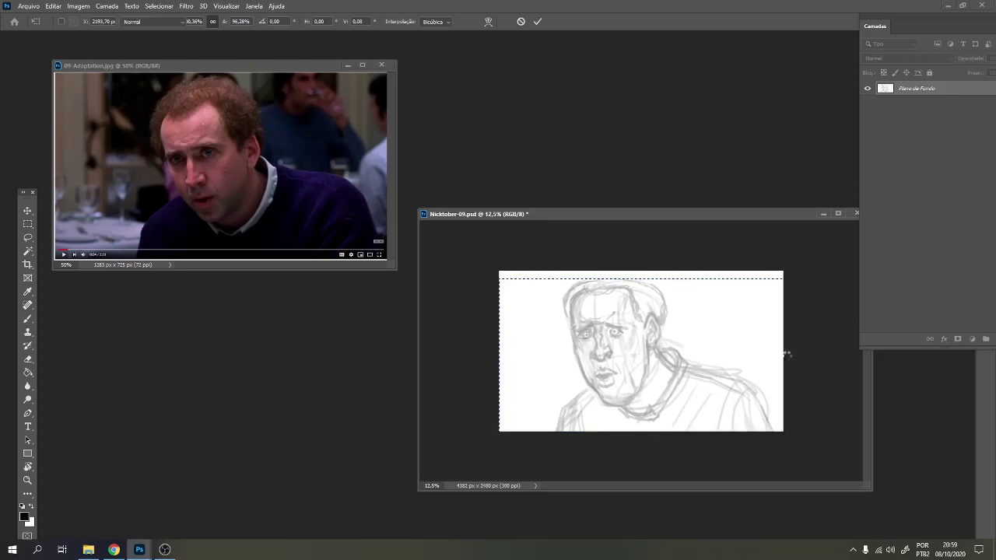
{"action": "key", "text": "ctrl+d"}
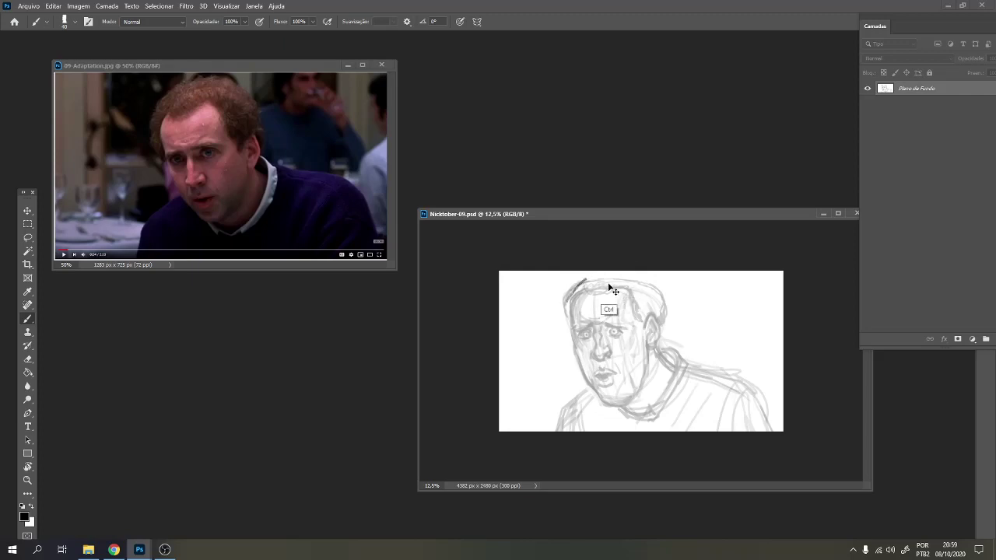
{"action": "key", "text": "ctrl+z"}
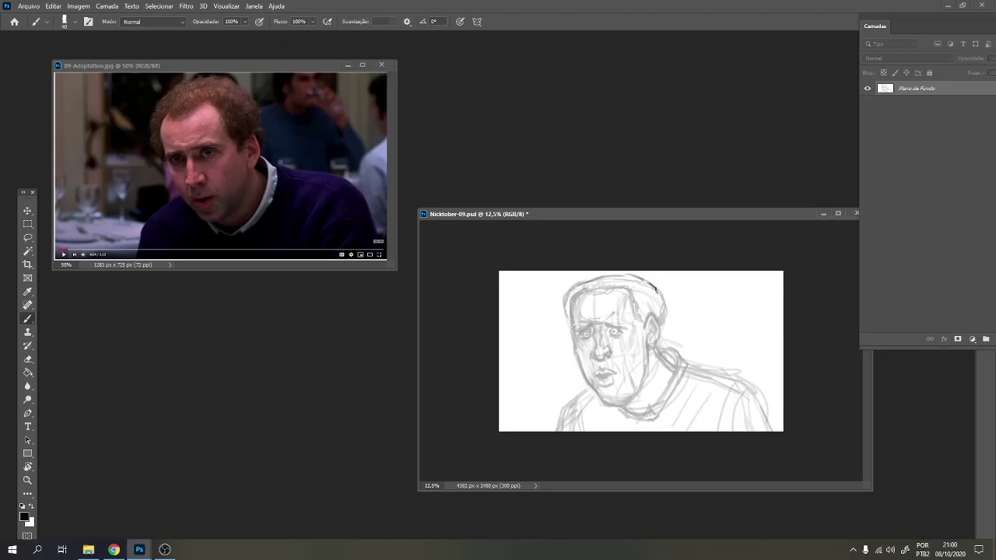
{"action": "left_click_drag", "start_coordinate": [655, 289], "coordinate": [662, 311]}
{"action": "key", "text": "ctrl"}
{"action": "key", "text": "ctrl+z"}
{"action": "key", "text": "ctrl+z"}
{"action": "key", "text": "ctrl+z"}
{"action": "key", "text": "ctrl+z"}
Erase the faint hair edge near the forehead and redraw the hair outline over the crown to the ear
{"action": "key", "text": "e"}
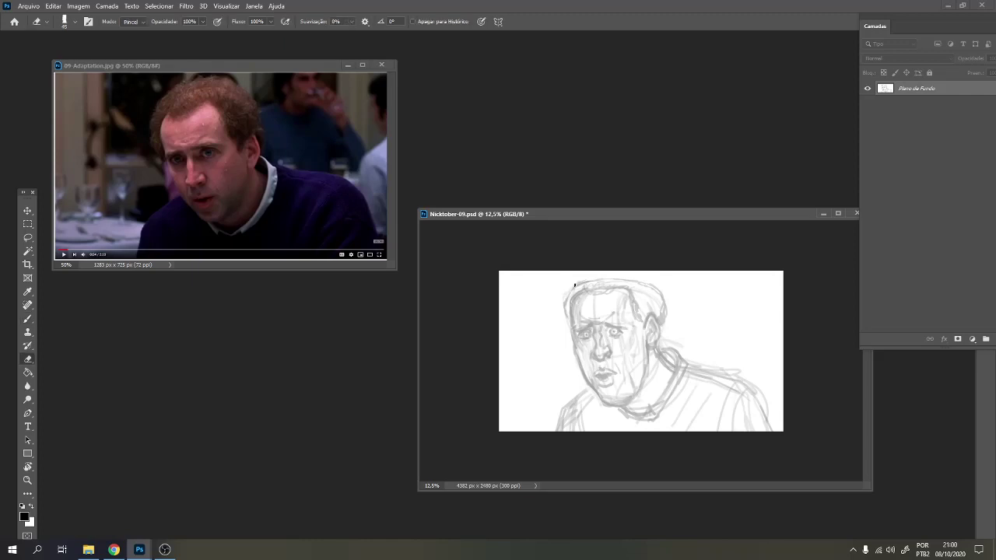
{"action": "left_click_drag", "start_coordinate": [578, 290], "coordinate": [578, 290]}
{"action": "key", "text": "b"}
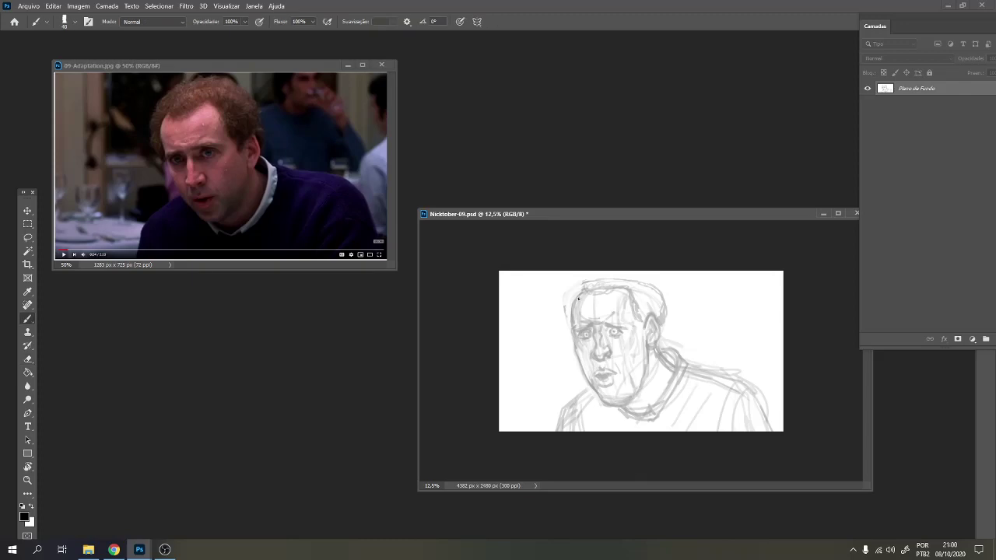
{"action": "mouse_move", "coordinate": [589, 282]}
{"action": "left_mouse_down"}
{"action": "mouse_move", "coordinate": [568, 301]}
{"action": "mouse_move", "coordinate": [571, 330]}
{"action": "mouse_move", "coordinate": [596, 276]}
{"action": "mouse_move", "coordinate": [573, 294]}
{"action": "left_mouse_up"}
{"action": "key", "text": "ctrl+z"}
{"action": "key", "text": "ctrl+z"}
{"action": "mouse_move", "coordinate": [579, 288]}
{"action": "left_mouse_down"}
{"action": "mouse_move", "coordinate": [585, 282]}
{"action": "mouse_move", "coordinate": [565, 305]}
{"action": "left_mouse_up"}
{"action": "mouse_move", "coordinate": [589, 282]}
{"action": "left_mouse_down"}
{"action": "mouse_move", "coordinate": [567, 309]}
{"action": "mouse_move", "coordinate": [567, 298]}
{"action": "mouse_move", "coordinate": [572, 334]}
{"action": "left_mouse_up"}
{"action": "mouse_move", "coordinate": [585, 285]}
{"action": "left_mouse_down"}
{"action": "mouse_move", "coordinate": [593, 295]}
{"action": "mouse_move", "coordinate": [593, 278]}
{"action": "mouse_move", "coordinate": [650, 281]}
{"action": "mouse_move", "coordinate": [665, 322]}
{"action": "left_mouse_up"}
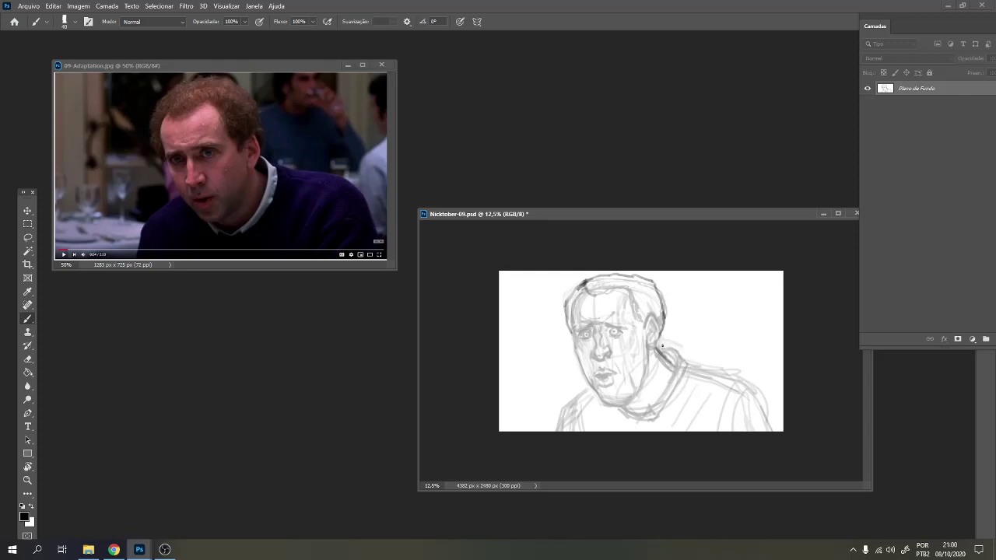
Redraw the collar in dark lines from the nape around the neck to beneath the chin
{"action": "mouse_move", "coordinate": [658, 338]}
{"action": "left_mouse_down"}
{"action": "mouse_move", "coordinate": [674, 356]}
{"action": "mouse_move", "coordinate": [671, 376]}
{"action": "left_mouse_up"}
{"action": "key", "text": "ctrl+z"}
{"action": "mouse_move", "coordinate": [661, 327]}
{"action": "left_mouse_down"}
{"action": "mouse_move", "coordinate": [649, 360]}
{"action": "mouse_move", "coordinate": [670, 370]}
{"action": "mouse_move", "coordinate": [668, 354]}
{"action": "mouse_move", "coordinate": [674, 359]}
{"action": "mouse_move", "coordinate": [659, 341]}
{"action": "mouse_move", "coordinate": [672, 375]}
{"action": "mouse_move", "coordinate": [663, 398]}
{"action": "left_mouse_up"}
{"action": "key", "text": "ctrl+z"}
{"action": "mouse_move", "coordinate": [664, 351]}
{"action": "left_mouse_down"}
{"action": "mouse_move", "coordinate": [678, 370]}
{"action": "mouse_move", "coordinate": [675, 399]}
{"action": "mouse_move", "coordinate": [624, 423]}
{"action": "mouse_move", "coordinate": [650, 425]}
{"action": "mouse_move", "coordinate": [618, 415]}
{"action": "mouse_move", "coordinate": [629, 419]}
{"action": "left_mouse_up"}
{"action": "key", "text": "ctrl+z"}
{"action": "key", "text": "ctrl+z"}
{"action": "key", "text": "ctrl+z"}
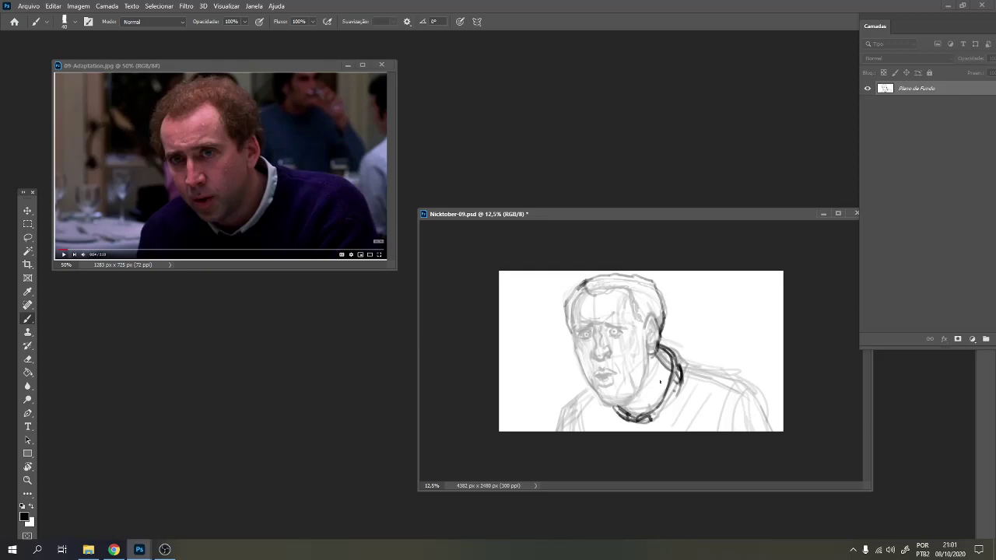
{"action": "left_click_drag", "start_coordinate": [672, 379], "coordinate": [652, 411]}
Trim the collar line along the neck with the eraser
{"action": "key", "text": "e"}
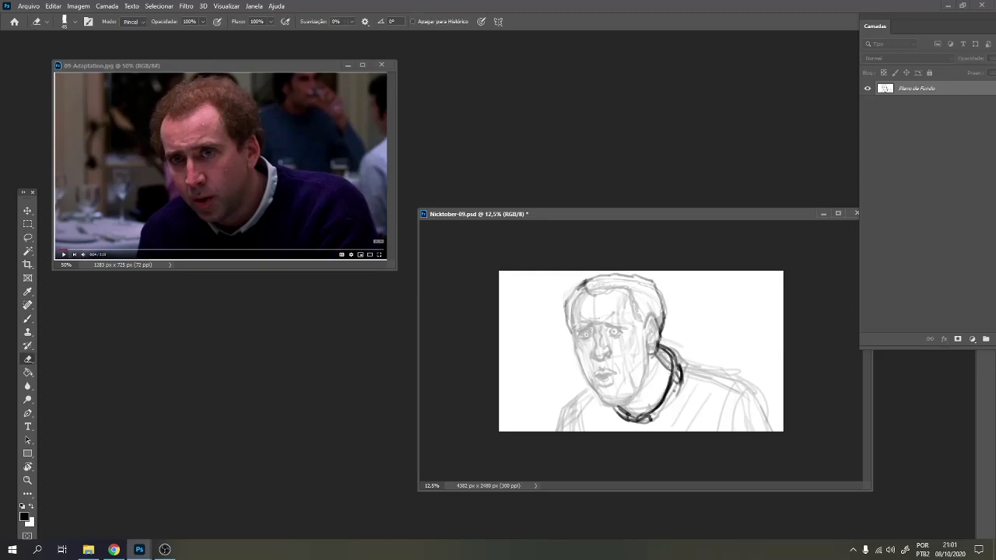
{"action": "left_click_drag", "start_coordinate": [671, 364], "coordinate": [660, 401]}
{"action": "mouse_move", "coordinate": [661, 402]}
{"action": "left_mouse_down"}
{"action": "mouse_move", "coordinate": [670, 368]}
{"action": "mouse_move", "coordinate": [652, 409]}
{"action": "left_mouse_up"}
Trace both shoulder contours from the collar and jaw down to the canvas's lower edge
{"action": "key", "text": "b"}
{"action": "mouse_move", "coordinate": [676, 364]}
{"action": "left_mouse_down"}
{"action": "mouse_move", "coordinate": [663, 400]}
{"action": "mouse_move", "coordinate": [673, 374]}
{"action": "mouse_move", "coordinate": [658, 358]}
{"action": "mouse_move", "coordinate": [661, 367]}
{"action": "mouse_move", "coordinate": [684, 363]}
{"action": "mouse_move", "coordinate": [755, 385]}
{"action": "mouse_move", "coordinate": [771, 431]}
{"action": "mouse_move", "coordinate": [745, 383]}
{"action": "mouse_move", "coordinate": [672, 365]}
{"action": "left_mouse_up"}
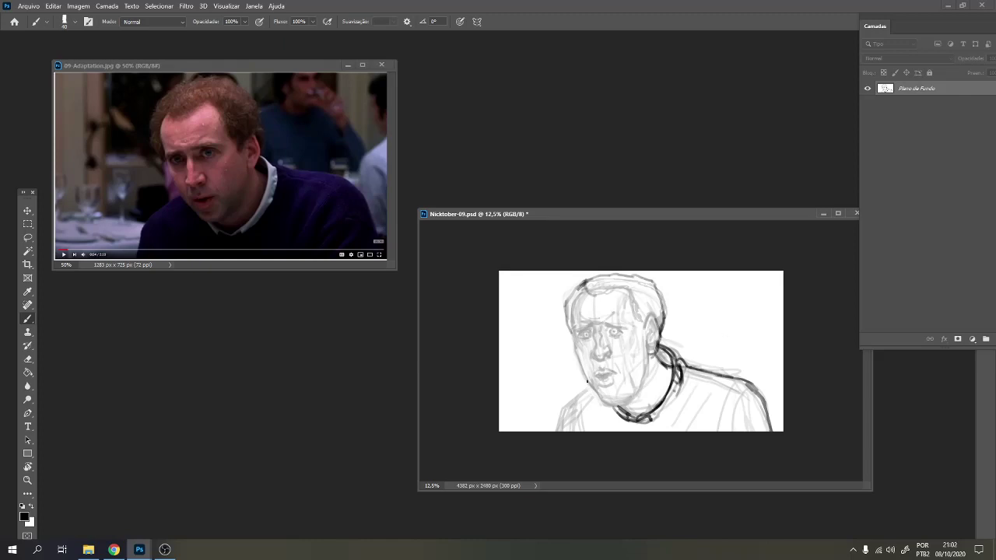
{"action": "mouse_move", "coordinate": [587, 382]}
{"action": "left_mouse_down"}
{"action": "mouse_move", "coordinate": [562, 403]}
{"action": "mouse_move", "coordinate": [579, 388]}
{"action": "mouse_move", "coordinate": [551, 432]}
{"action": "left_mouse_up"}
Redraw the bushy outer edge of the hair on the far side of the face, from temple to crown
{"action": "mouse_move", "coordinate": [566, 330]}
{"action": "left_mouse_down"}
{"action": "mouse_move", "coordinate": [563, 288]}
{"action": "mouse_move", "coordinate": [587, 278]}
{"action": "left_mouse_up"}
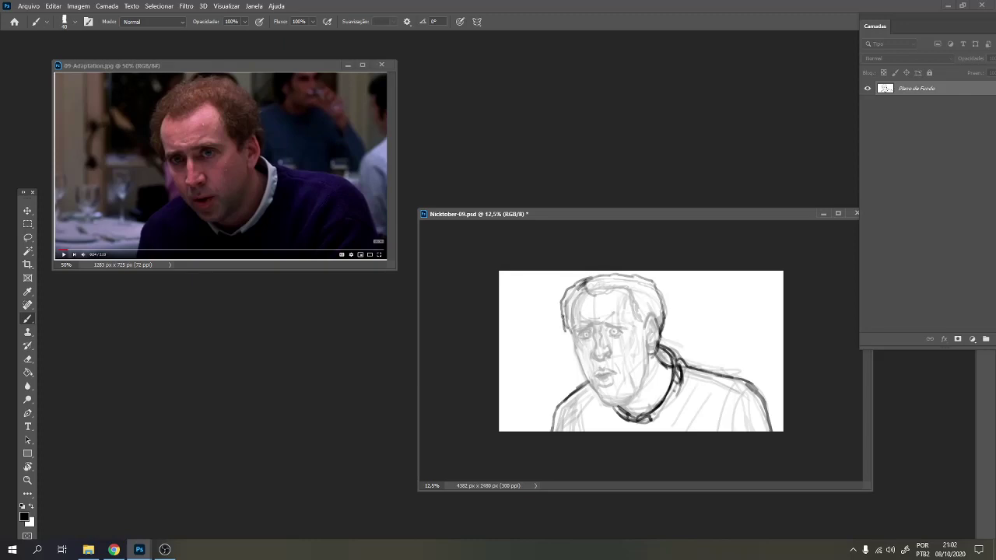
{"action": "left_click_drag", "start_coordinate": [573, 342], "coordinate": [564, 300]}
{"action": "key", "text": "ctrl+z"}
{"action": "mouse_move", "coordinate": [572, 340]}
{"action": "left_mouse_down"}
{"action": "mouse_move", "coordinate": [560, 309]}
{"action": "mouse_move", "coordinate": [572, 284]}
{"action": "mouse_move", "coordinate": [608, 293]}
{"action": "mouse_move", "coordinate": [573, 309]}
{"action": "mouse_move", "coordinate": [576, 337]}
{"action": "left_mouse_up"}
{"action": "key", "text": "ctrl+z"}
{"action": "key", "text": "ctrl+z"}
Draw the front hairline and trace the far side of the face from the forehead down to the chin
{"action": "left_click_drag", "start_coordinate": [582, 291], "coordinate": [572, 322]}
{"action": "key", "text": "ctrl+z"}
{"action": "key", "text": "ctrl+z"}
{"action": "mouse_move", "coordinate": [582, 291]}
{"action": "left_mouse_down"}
{"action": "mouse_move", "coordinate": [571, 332]}
{"action": "mouse_move", "coordinate": [593, 393]}
{"action": "left_mouse_up"}
{"action": "mouse_move", "coordinate": [577, 350]}
{"action": "left_mouse_down"}
{"action": "mouse_move", "coordinate": [603, 406]}
{"action": "mouse_move", "coordinate": [628, 405]}
{"action": "mouse_move", "coordinate": [604, 402]}
{"action": "mouse_move", "coordinate": [616, 402]}
{"action": "left_mouse_up"}
{"action": "key", "text": "ctrl"}
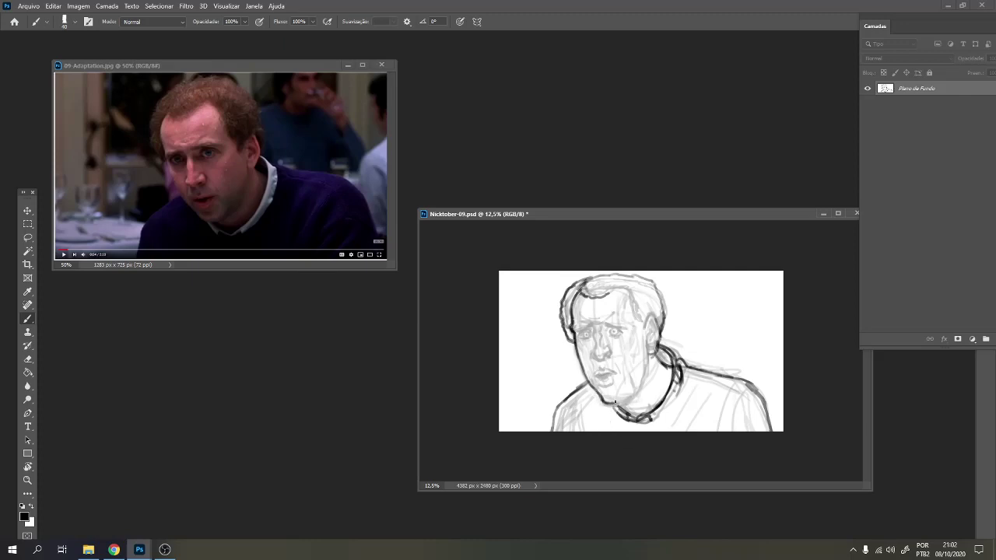
Redraw the chin and jaw line with a dark stroke and darken the front edge of the ear
{"action": "key", "text": "e"}
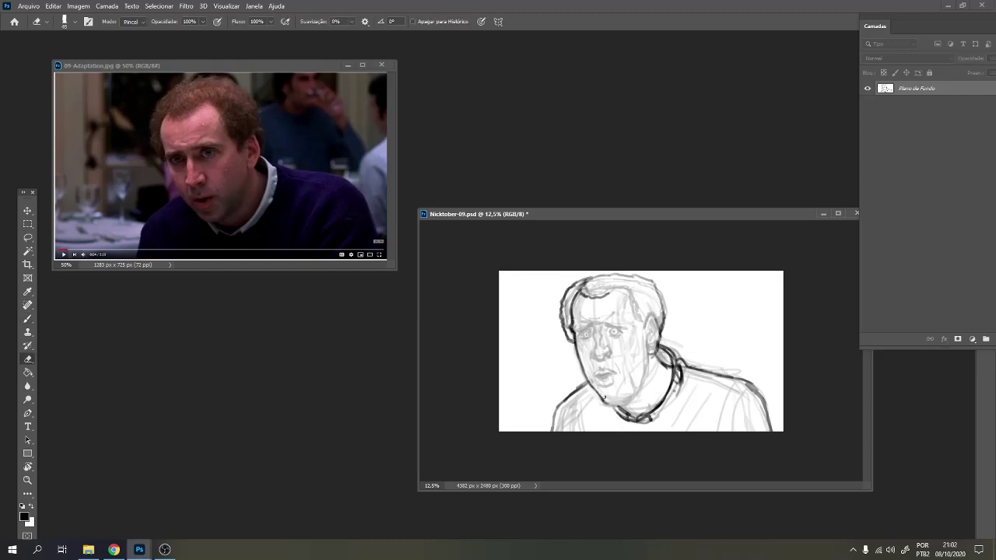
{"action": "key", "text": "b"}
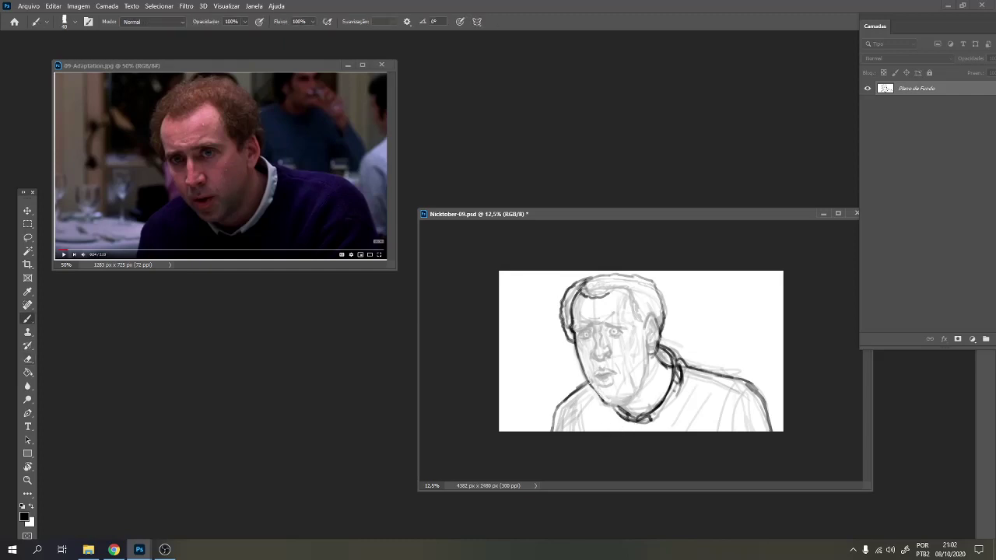
{"action": "mouse_move", "coordinate": [590, 383]}
{"action": "left_mouse_down"}
{"action": "mouse_move", "coordinate": [613, 404]}
{"action": "mouse_move", "coordinate": [626, 399]}
{"action": "left_mouse_up"}
{"action": "left_click_drag", "start_coordinate": [648, 335], "coordinate": [652, 355]}
{"action": "key", "text": "e"}
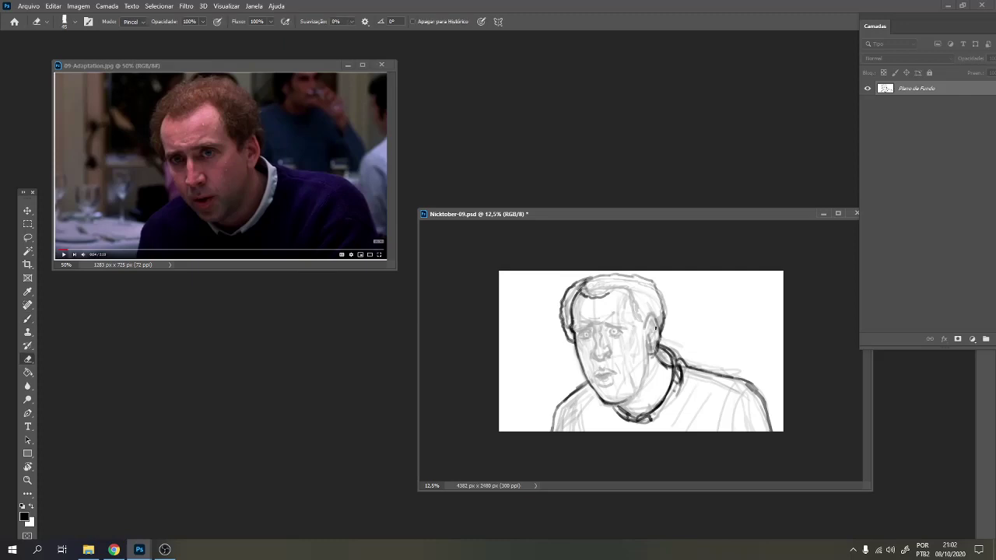
Lasso the back of the head, ear and near shoulder, rotate the piece about -3.44°, shift it outward to widen the head, and deselect
{"action": "key", "text": "l"}
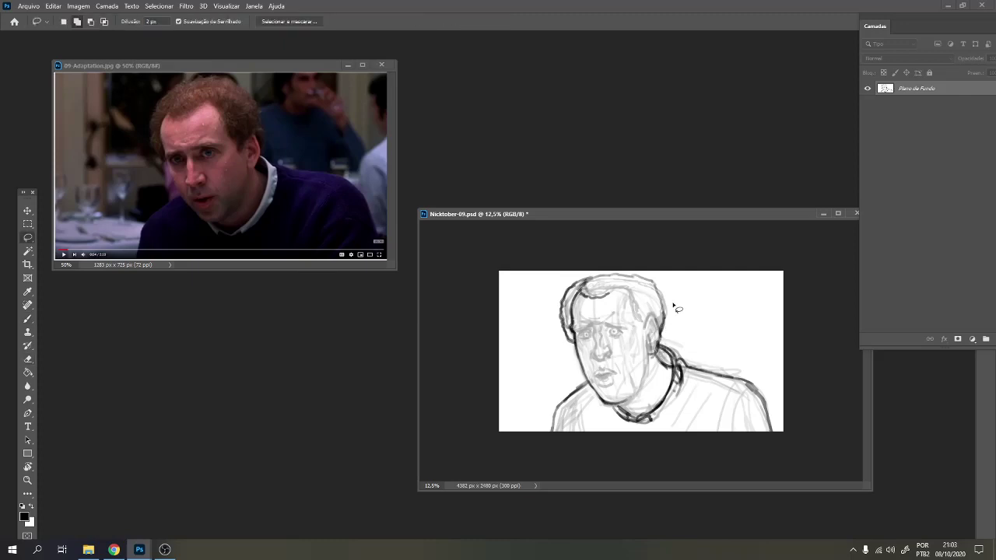
{"action": "mouse_move", "coordinate": [671, 281]}
{"action": "left_mouse_down"}
{"action": "mouse_move", "coordinate": [662, 270]}
{"action": "mouse_move", "coordinate": [650, 360]}
{"action": "mouse_move", "coordinate": [669, 386]}
{"action": "mouse_move", "coordinate": [685, 289]}
{"action": "mouse_move", "coordinate": [767, 382]}
{"action": "mouse_move", "coordinate": [674, 389]}
{"action": "left_mouse_up"}
{"action": "key", "text": "ctrl+t"}
{"action": "mouse_move", "coordinate": [762, 227]}
{"action": "left_mouse_down"}
{"action": "mouse_move", "coordinate": [752, 215]}
{"action": "mouse_move", "coordinate": [758, 223]}
{"action": "left_mouse_up"}
{"action": "left_click_drag", "start_coordinate": [701, 307], "coordinate": [701, 302]}
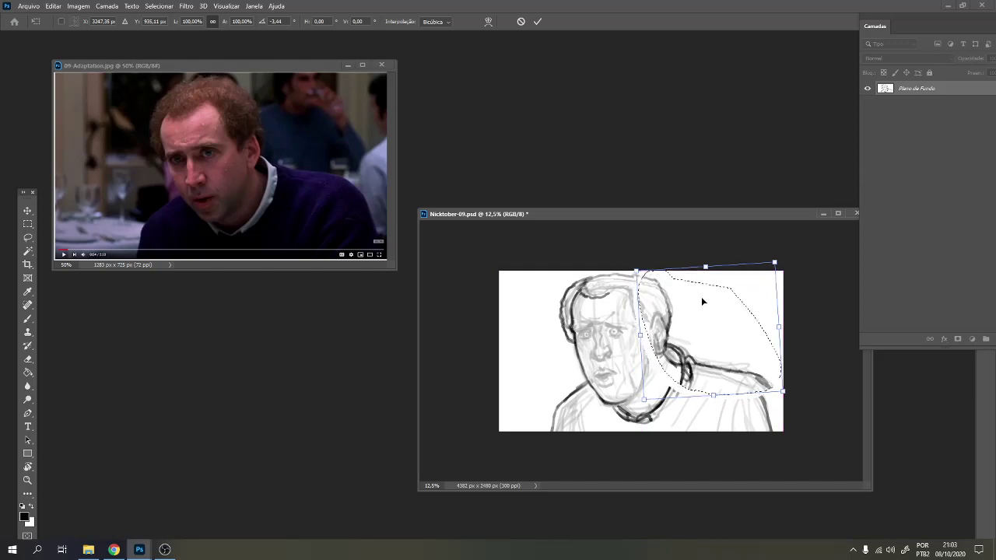
{"action": "key", "text": "Left"}
{"action": "key", "text": "Left"}
{"action": "key", "text": "Left"}
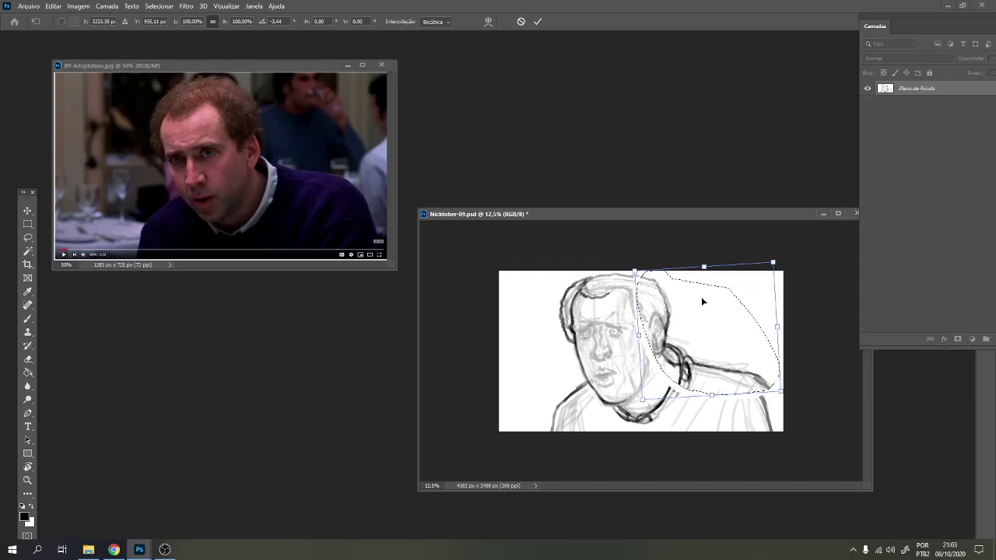
{"action": "key", "text": "Left"}
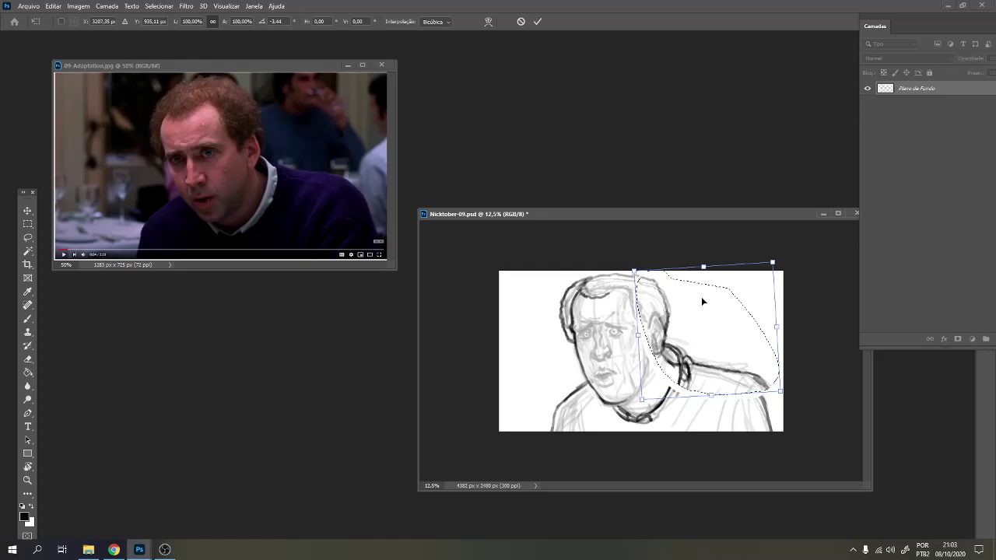
{"action": "key", "text": "Return"}
{"action": "key", "text": "ctrl+d"}
Redraw the collar band across the gap between the neck and the front of the sweater, trimming it with the eraser
{"action": "key", "text": "b"}
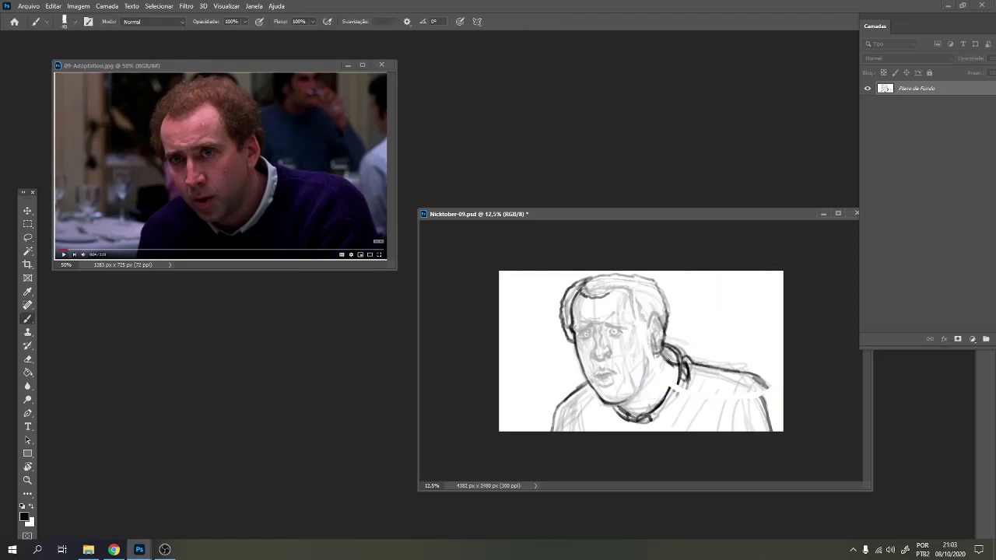
{"action": "key", "text": "e"}
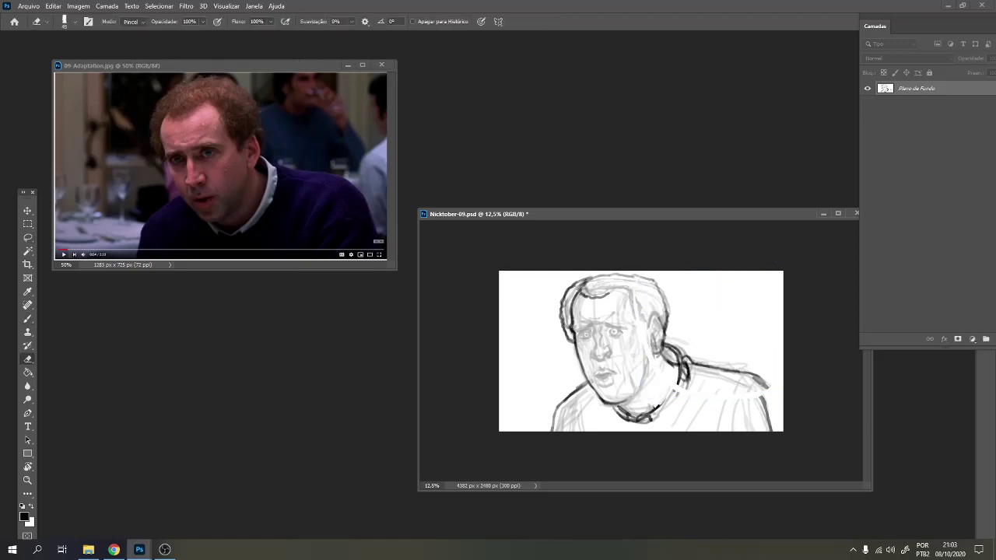
{"action": "key", "text": "b"}
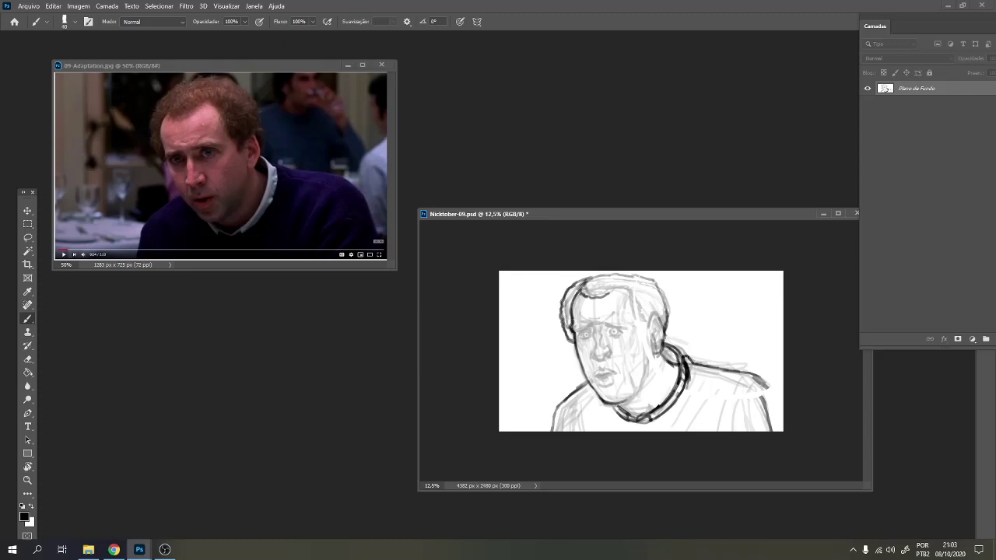
Redraw the near shoulder contour across the gap and continue it down the arm to the canvas's lower edge
{"action": "left_click_drag", "start_coordinate": [752, 382], "coordinate": [722, 370]}
{"action": "left_click_drag", "start_coordinate": [768, 398], "coordinate": [781, 431]}
{"action": "left_click_drag", "start_coordinate": [766, 397], "coordinate": [776, 422]}
{"action": "mouse_move", "coordinate": [746, 380]}
{"action": "left_mouse_down"}
{"action": "mouse_move", "coordinate": [775, 406]}
{"action": "mouse_move", "coordinate": [761, 381]}
{"action": "mouse_move", "coordinate": [782, 430]}
{"action": "mouse_move", "coordinate": [764, 392]}
{"action": "mouse_move", "coordinate": [773, 417]}
{"action": "left_mouse_up"}
{"action": "key", "text": "e"}
{"action": "key", "text": "b"}
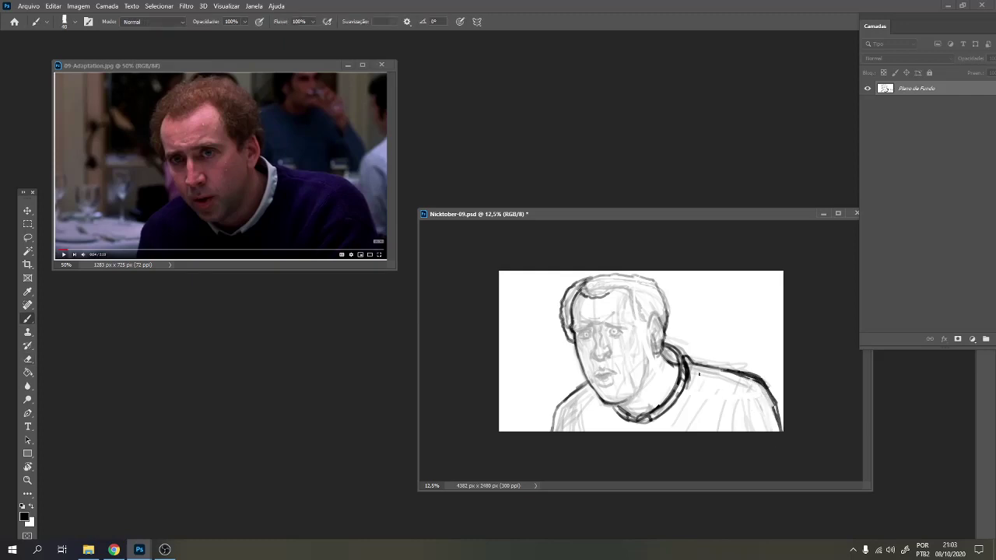
Add the sweater's shoulder seam, redraw the far shoulder and arm, and draw fold lines on the near sleeve
{"action": "mouse_move", "coordinate": [689, 374]}
{"action": "left_mouse_down"}
{"action": "mouse_move", "coordinate": [742, 385]}
{"action": "mouse_move", "coordinate": [771, 432]}
{"action": "left_mouse_up"}
{"action": "mouse_move", "coordinate": [751, 389]}
{"action": "left_mouse_down"}
{"action": "mouse_move", "coordinate": [764, 411]}
{"action": "mouse_move", "coordinate": [750, 403]}
{"action": "left_mouse_up"}
{"action": "left_click_drag", "start_coordinate": [771, 406], "coordinate": [782, 431]}
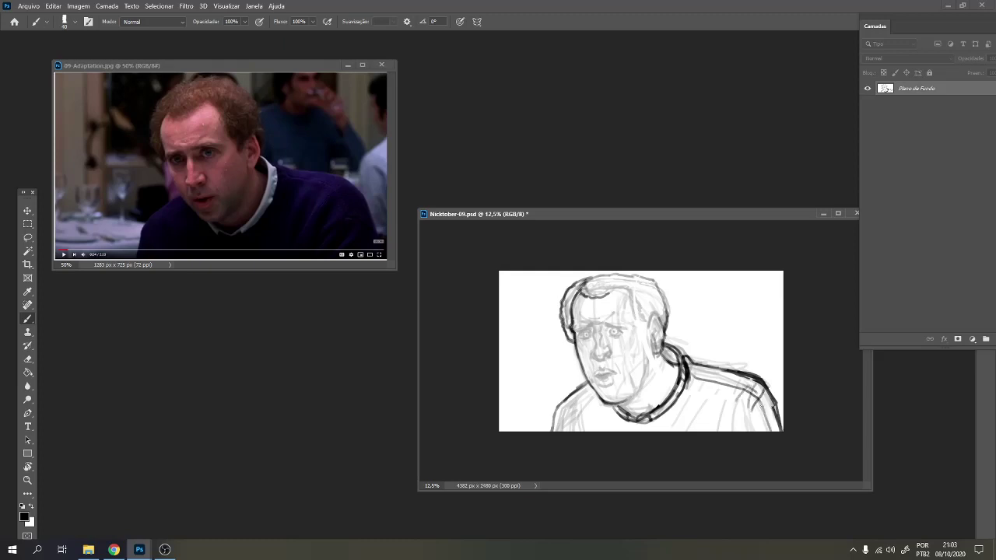
{"action": "left_click_drag", "start_coordinate": [586, 383], "coordinate": [549, 424]}
{"action": "mouse_move", "coordinate": [555, 406]}
{"action": "left_mouse_down"}
{"action": "mouse_move", "coordinate": [547, 426]}
{"action": "mouse_move", "coordinate": [557, 433]}
{"action": "left_mouse_up"}
{"action": "left_click_drag", "start_coordinate": [566, 408], "coordinate": [557, 433]}
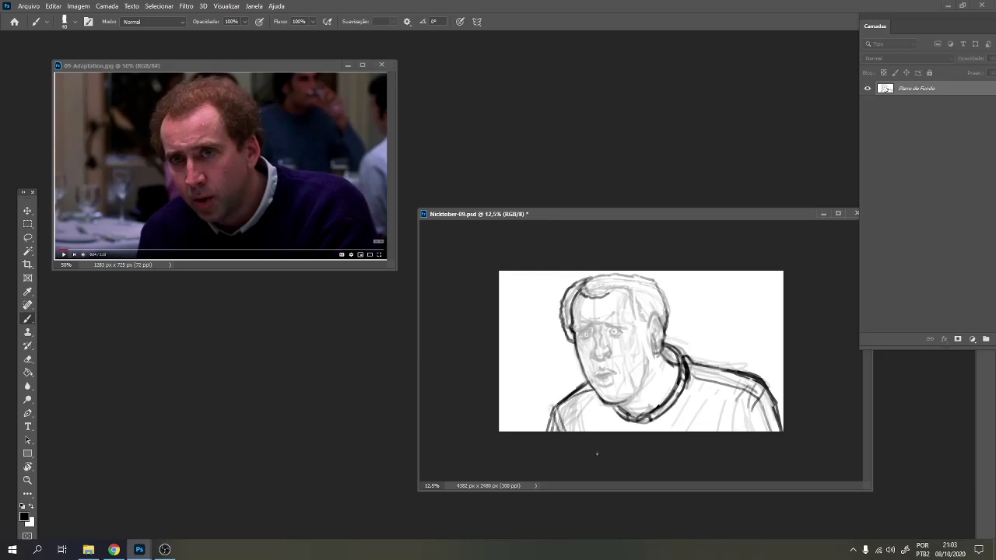
{"action": "left_click_drag", "start_coordinate": [759, 396], "coordinate": [741, 432]}
{"action": "left_click_drag", "start_coordinate": [743, 401], "coordinate": [729, 432]}
Trace the outer hair contour over the crown and down the back of the head, undoing unwanted strokes
{"action": "mouse_move", "coordinate": [569, 286]}
{"action": "left_mouse_down"}
{"action": "mouse_move", "coordinate": [604, 269]}
{"action": "mouse_move", "coordinate": [657, 279]}
{"action": "mouse_move", "coordinate": [668, 324]}
{"action": "left_mouse_up"}
{"action": "key", "text": "ctrl+z"}
{"action": "key", "text": "ctrl+z"}
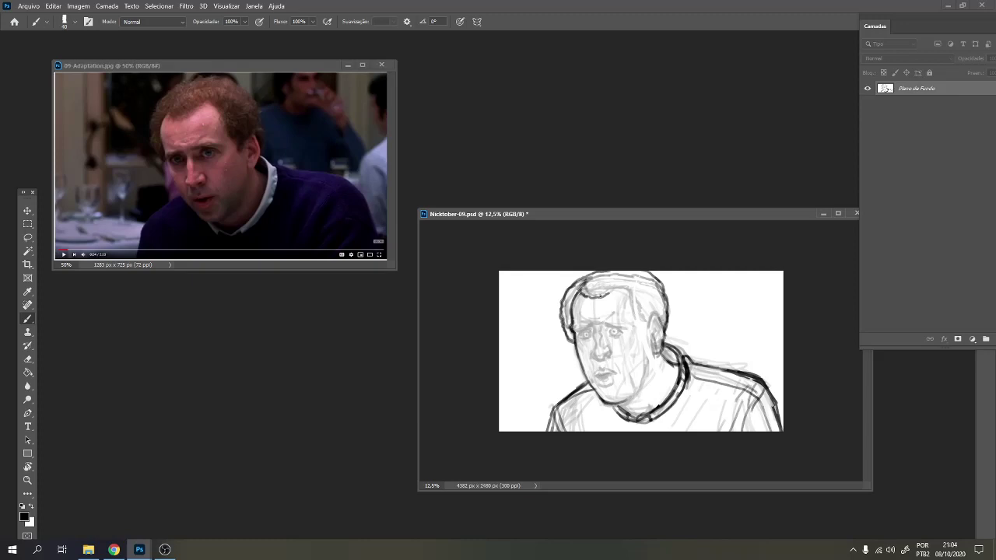
Darken the hairline and sideburn, hatch the curly hair texture, and redraw the ear and the collar at the nape
{"action": "mouse_move", "coordinate": [601, 298]}
{"action": "left_mouse_down"}
{"action": "mouse_move", "coordinate": [615, 287]}
{"action": "mouse_move", "coordinate": [583, 276]}
{"action": "mouse_move", "coordinate": [603, 272]}
{"action": "mouse_move", "coordinate": [578, 282]}
{"action": "mouse_move", "coordinate": [563, 323]}
{"action": "left_mouse_up"}
{"action": "left_click_drag", "start_coordinate": [602, 293], "coordinate": [621, 277]}
{"action": "mouse_move", "coordinate": [621, 287]}
{"action": "left_mouse_down"}
{"action": "mouse_move", "coordinate": [636, 287]}
{"action": "mouse_move", "coordinate": [640, 322]}
{"action": "mouse_move", "coordinate": [665, 331]}
{"action": "mouse_move", "coordinate": [661, 347]}
{"action": "left_mouse_up"}
{"action": "mouse_move", "coordinate": [654, 314]}
{"action": "left_mouse_down"}
{"action": "mouse_move", "coordinate": [656, 363]}
{"action": "mouse_move", "coordinate": [702, 367]}
{"action": "left_mouse_up"}
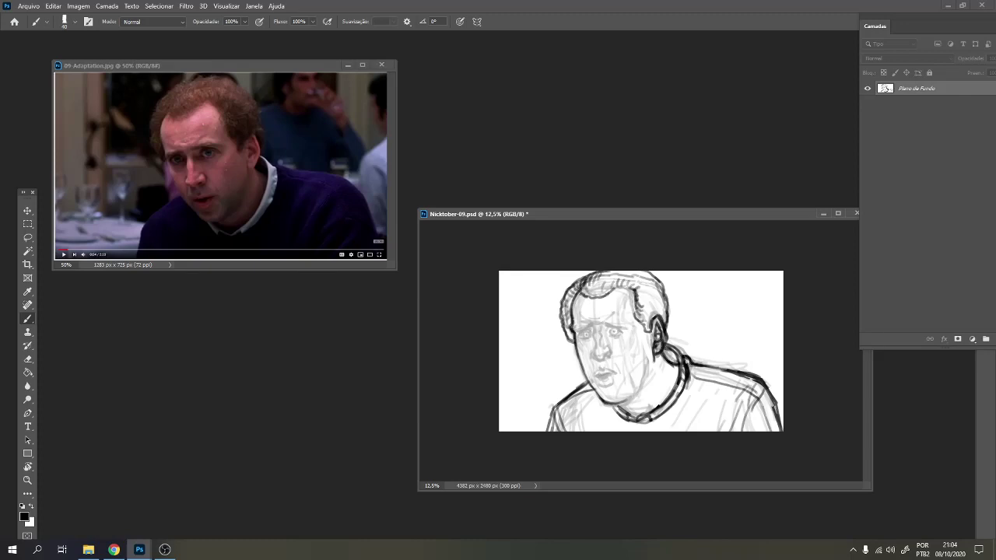
Darken the front of the collar and the hair's outer edge on the far side, cleaning up its lower end with the eraser
{"action": "left_click_drag", "start_coordinate": [617, 406], "coordinate": [633, 419]}
{"action": "mouse_move", "coordinate": [576, 281]}
{"action": "left_mouse_down"}
{"action": "mouse_move", "coordinate": [596, 270]}
{"action": "mouse_move", "coordinate": [567, 292]}
{"action": "mouse_move", "coordinate": [566, 336]}
{"action": "left_mouse_up"}
{"action": "key", "text": "e"}
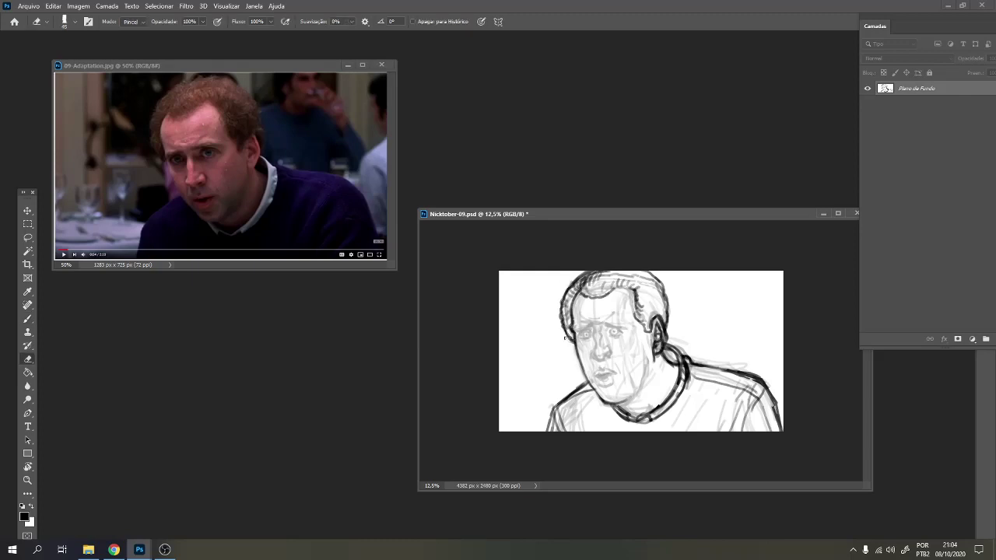
{"action": "left_click_drag", "start_coordinate": [567, 339], "coordinate": [563, 336]}
{"action": "key", "text": "b"}
{"action": "left_click_drag", "start_coordinate": [560, 308], "coordinate": [570, 342]}
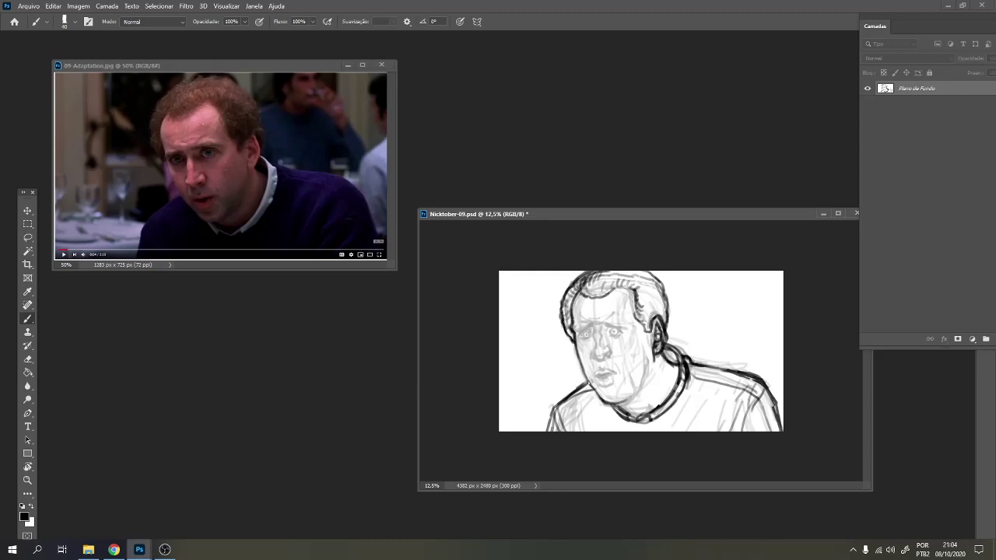
Select the whole drawing and scale it down to about 95%, keeping its lower corner on the far-shoulder side fixed
{"action": "key", "text": "ctrl+plus"}
{"action": "key", "text": "ctrl+plus"}
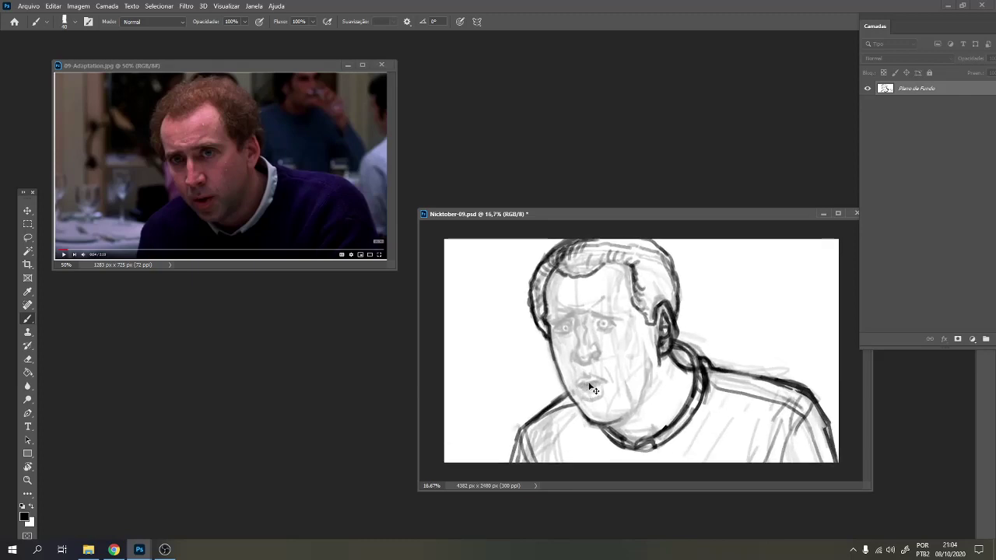
{"action": "key", "text": "ctrl+minus"}
{"action": "key", "text": "ctrl+minus"}
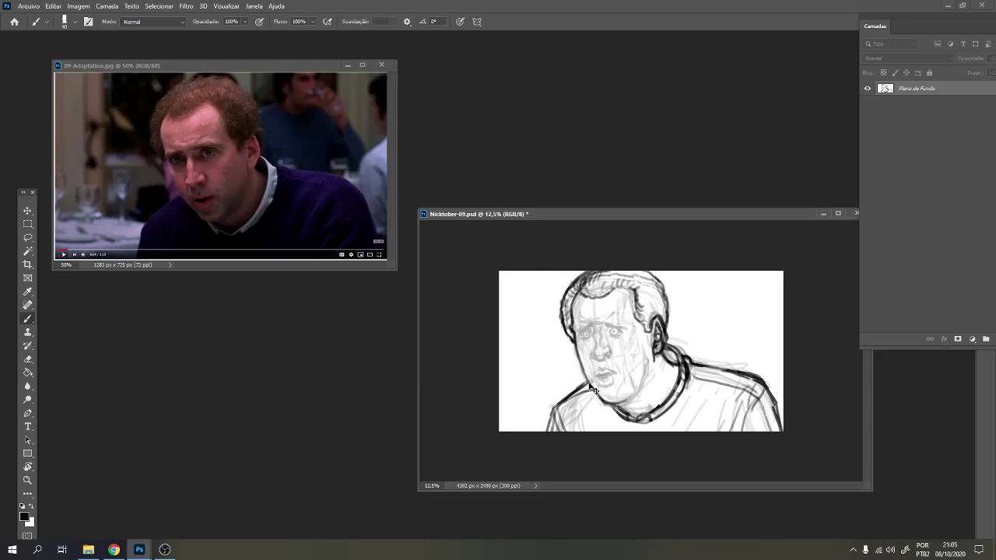
{"action": "key", "text": "ctrl+a"}
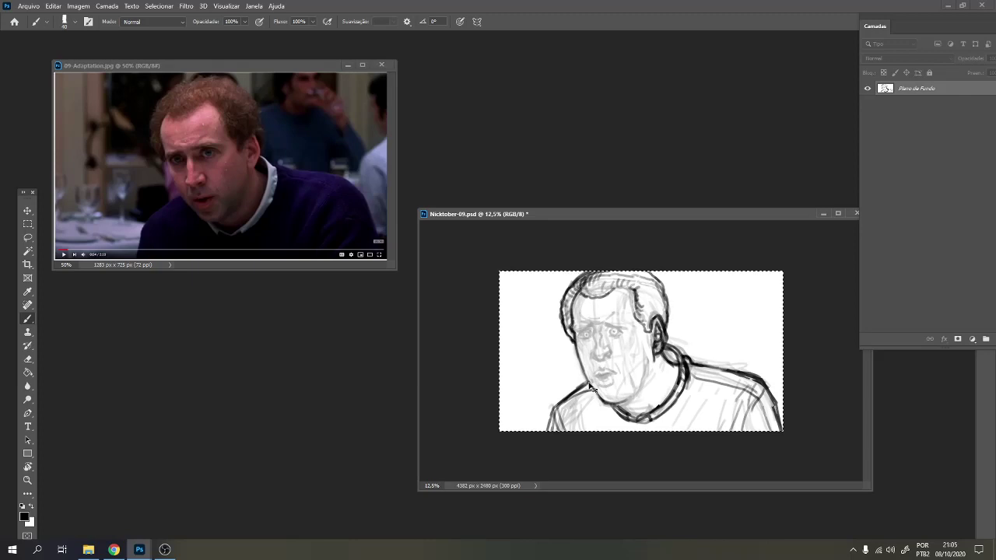
{"action": "key", "text": "ctrl+t"}
{"action": "left_click_drag", "start_coordinate": [783, 272], "coordinate": [773, 280]}
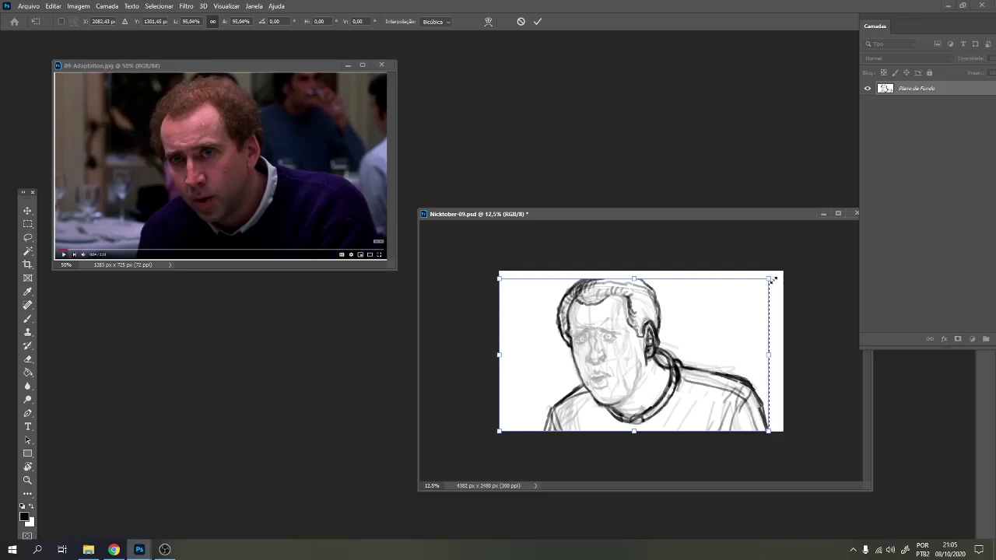
{"action": "key", "text": "Return"}
Draw a new rounded dark hair contour over the crown, from the far temple to the back of the head
{"action": "key", "text": "b"}
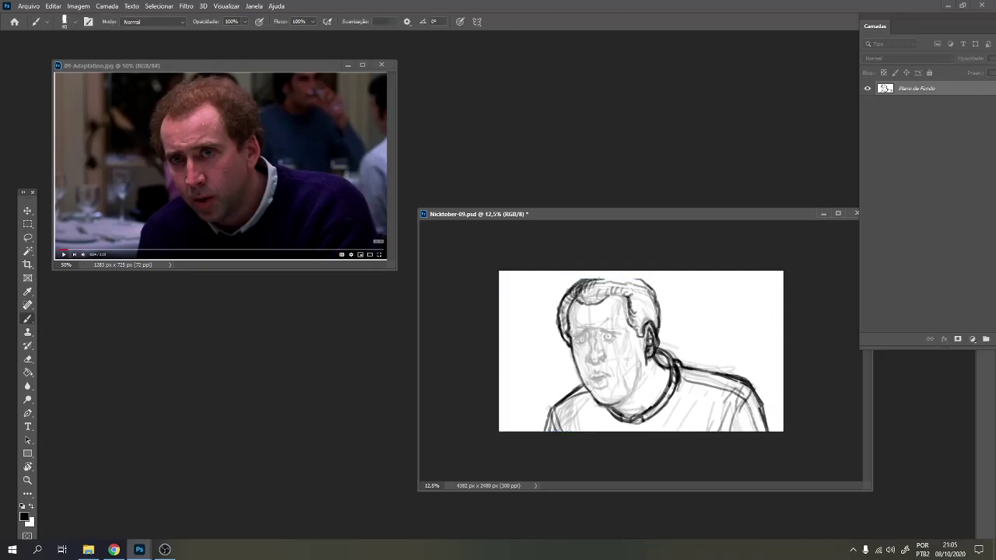
{"action": "mouse_move", "coordinate": [581, 284]}
{"action": "left_mouse_down"}
{"action": "mouse_move", "coordinate": [635, 273]}
{"action": "mouse_move", "coordinate": [654, 298]}
{"action": "left_mouse_up"}
{"action": "key", "text": "ctrl+z"}
{"action": "mouse_move", "coordinate": [583, 281]}
{"action": "left_mouse_down"}
{"action": "mouse_move", "coordinate": [606, 272]}
{"action": "mouse_move", "coordinate": [637, 282]}
{"action": "mouse_move", "coordinate": [657, 300]}
{"action": "mouse_move", "coordinate": [655, 316]}
{"action": "left_mouse_up"}
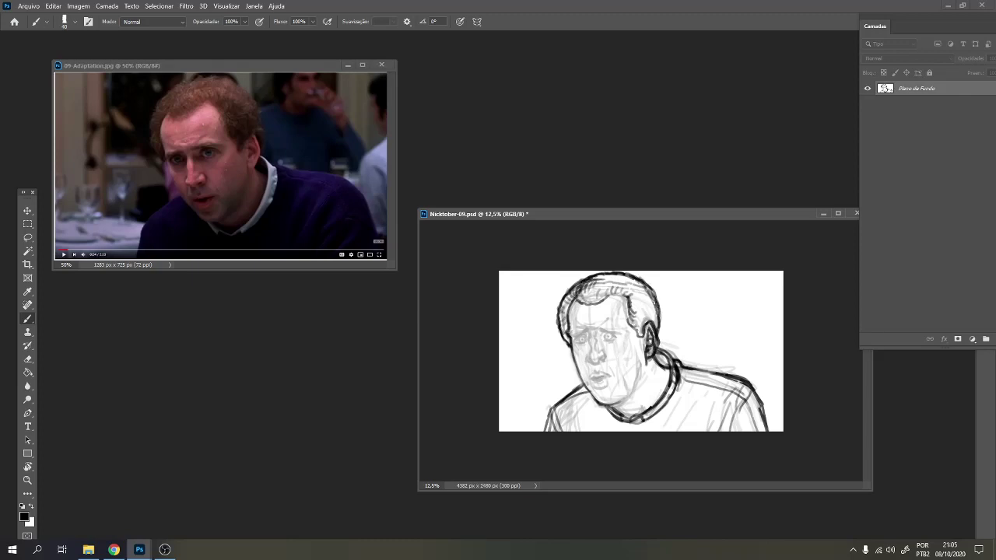
{"action": "mouse_move", "coordinate": [590, 277]}
{"action": "left_mouse_down"}
{"action": "mouse_move", "coordinate": [577, 284]}
{"action": "mouse_move", "coordinate": [594, 302]}
{"action": "mouse_move", "coordinate": [623, 292]}
{"action": "mouse_move", "coordinate": [621, 303]}
{"action": "mouse_move", "coordinate": [561, 317]}
{"action": "left_mouse_up"}
Scale the whole drawing down to about 98% toward the near-shoulder side and deselect it
{"action": "key", "text": "ctrl+a"}
{"action": "key", "text": "ctrl+t"}
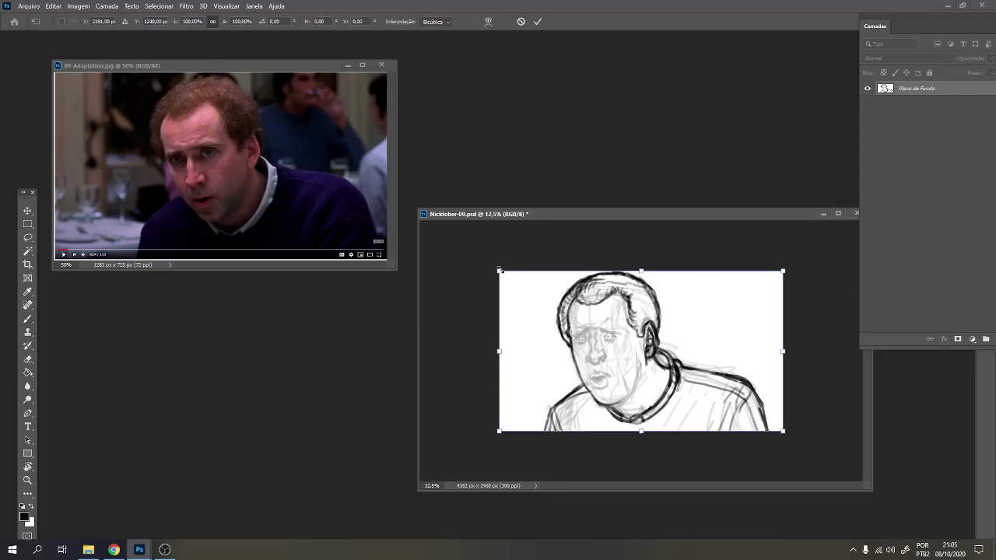
{"action": "left_click_drag", "start_coordinate": [499, 272], "coordinate": [502, 274]}
{"action": "key", "text": "Return"}
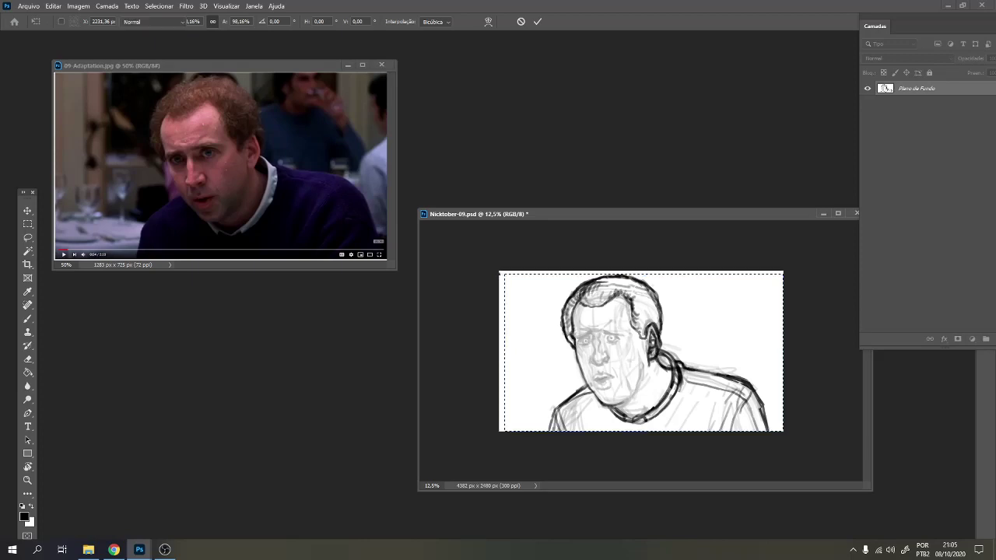
{"action": "key", "text": "ctrl+d"}
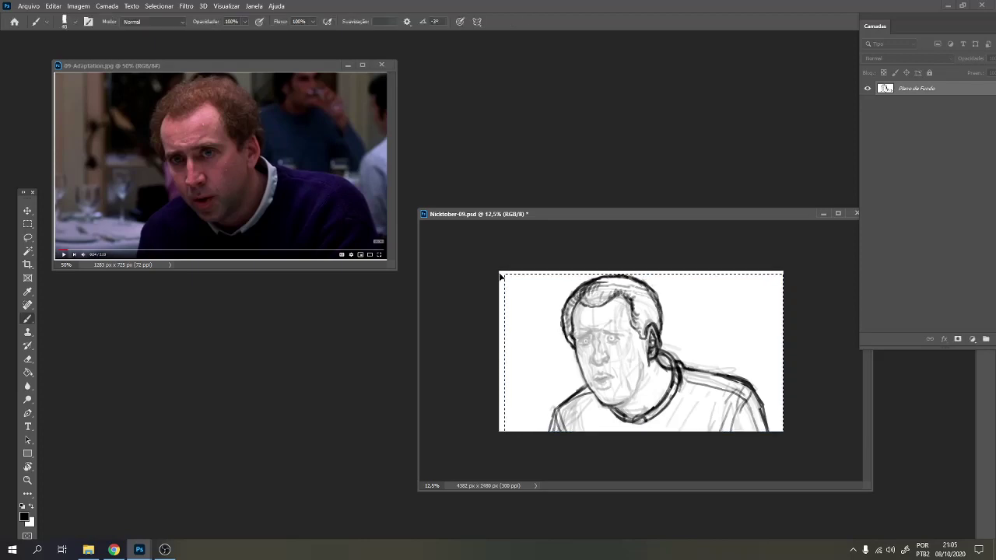
Redraw the near shoulder edge and the far arm lines down to the canvas's lower edge, and save the file
{"action": "mouse_move", "coordinate": [735, 378]}
{"action": "left_mouse_down"}
{"action": "mouse_move", "coordinate": [772, 432]}
{"action": "mouse_move", "coordinate": [748, 383]}
{"action": "mouse_move", "coordinate": [755, 389]}
{"action": "left_mouse_up"}
{"action": "key", "text": "e"}
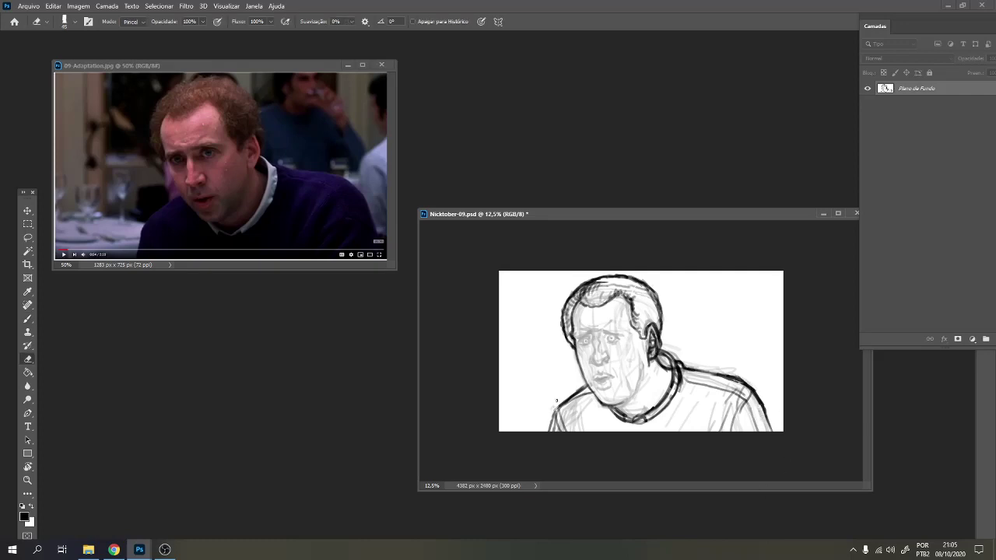
{"action": "key", "text": "b"}
{"action": "left_click_drag", "start_coordinate": [558, 406], "coordinate": [554, 431]}
{"action": "left_click_drag", "start_coordinate": [556, 414], "coordinate": [559, 431]}
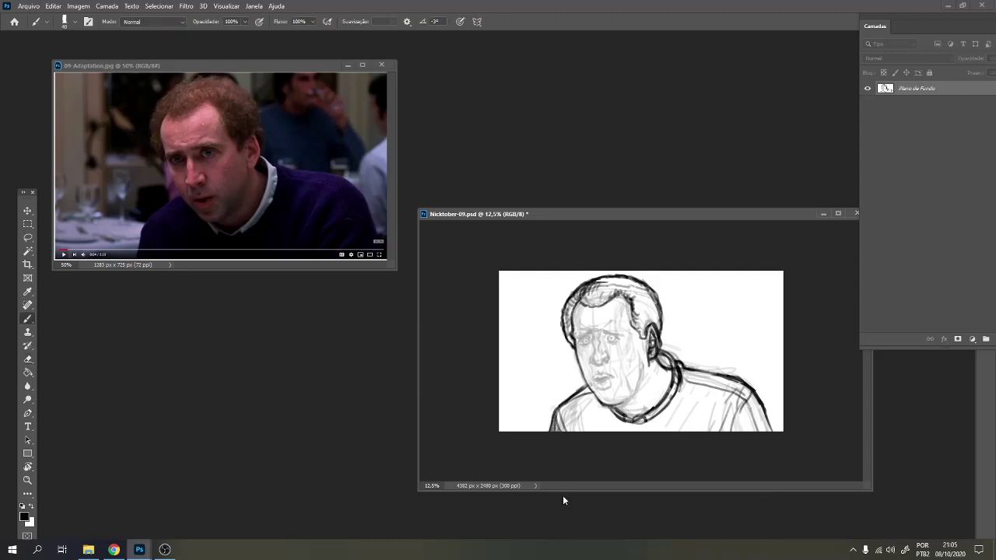
{"action": "key", "text": "ctrl+s"}
Erase the rough lines between the ear and jaw, and redraw the ear's inner lines and the jaw below it
{"action": "key", "text": "ctrl+plus"}
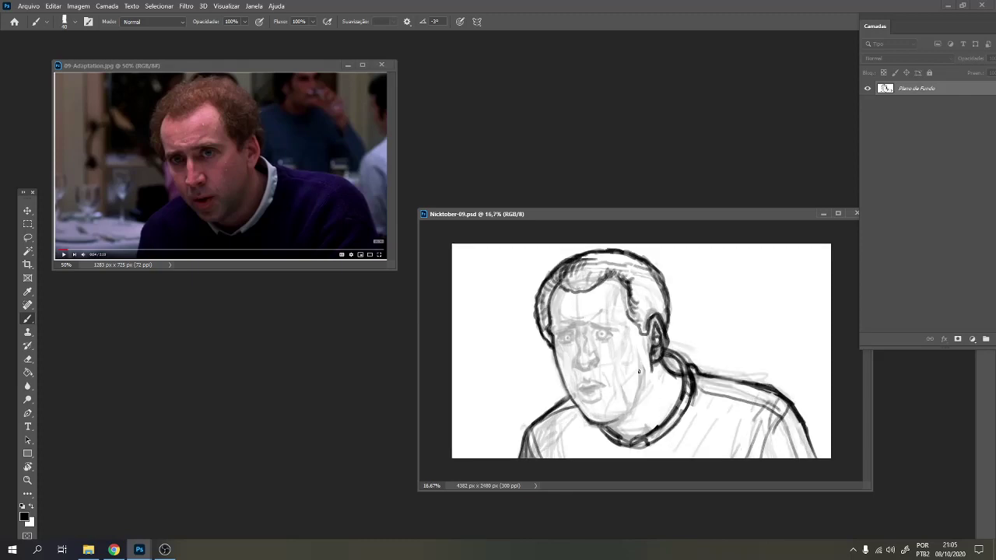
{"action": "key", "text": "e"}
{"action": "mouse_move", "coordinate": [638, 350]}
{"action": "left_mouse_down"}
{"action": "mouse_move", "coordinate": [642, 389]}
{"action": "mouse_move", "coordinate": [620, 418]}
{"action": "mouse_move", "coordinate": [587, 424]}
{"action": "mouse_move", "coordinate": [631, 417]}
{"action": "mouse_move", "coordinate": [612, 425]}
{"action": "mouse_move", "coordinate": [634, 408]}
{"action": "mouse_move", "coordinate": [651, 361]}
{"action": "mouse_move", "coordinate": [667, 388]}
{"action": "left_mouse_up"}
{"action": "key", "text": "b"}
{"action": "mouse_move", "coordinate": [647, 341]}
{"action": "left_mouse_down"}
{"action": "mouse_move", "coordinate": [649, 359]}
{"action": "mouse_move", "coordinate": [656, 346]}
{"action": "left_mouse_up"}
{"action": "left_click_drag", "start_coordinate": [656, 327], "coordinate": [654, 348]}
Clean the earlobe area with the eraser and refine the sideburn tip and the inner ear with a thinner brush
{"action": "key", "text": "e"}
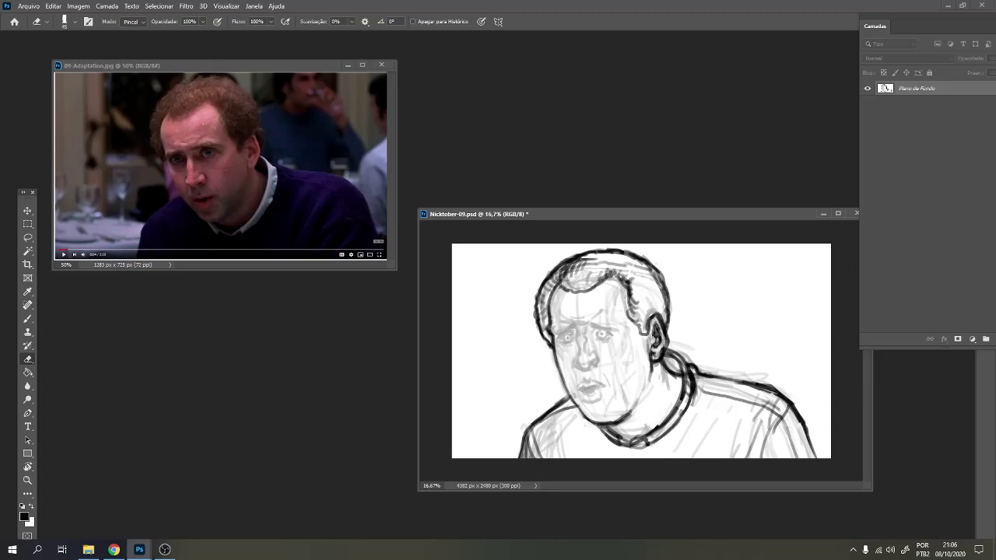
{"action": "left_click_drag", "start_coordinate": [654, 349], "coordinate": [654, 355]}
{"action": "left_click_drag", "start_coordinate": [665, 352], "coordinate": [666, 358]}
{"action": "key", "text": "b"}
{"action": "mouse_move", "coordinate": [640, 327]}
{"action": "left_mouse_down"}
{"action": "mouse_move", "coordinate": [643, 339]}
{"action": "mouse_move", "coordinate": [648, 324]}
{"action": "left_mouse_up"}
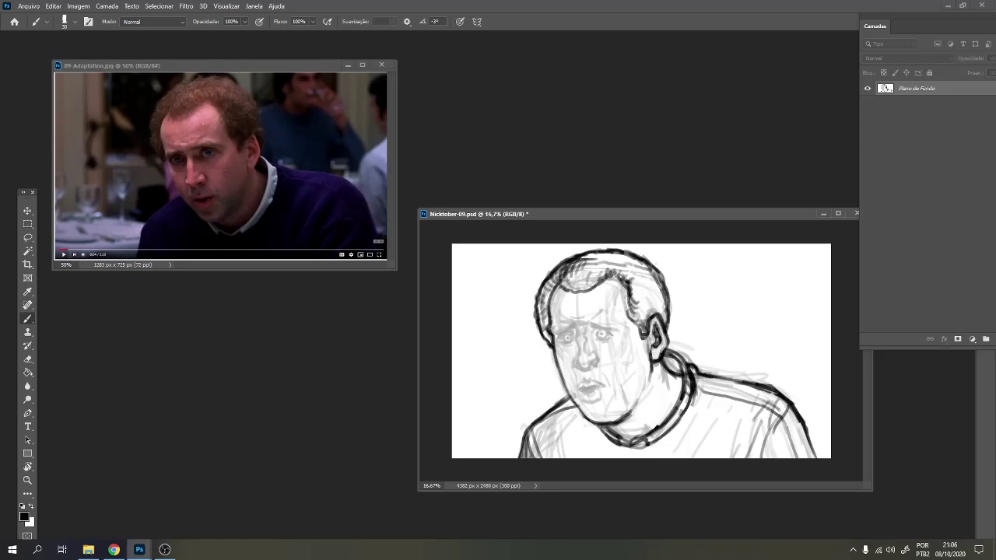
{"action": "left_click_drag", "start_coordinate": [653, 347], "coordinate": [662, 337]}
{"action": "left_click_drag", "start_coordinate": [652, 353], "coordinate": [656, 342]}
{"action": "mouse_move", "coordinate": [617, 287]}
{"action": "left_mouse_down"}
{"action": "mouse_move", "coordinate": [625, 414]}
{"action": "mouse_move", "coordinate": [623, 268]}
{"action": "left_mouse_up"}
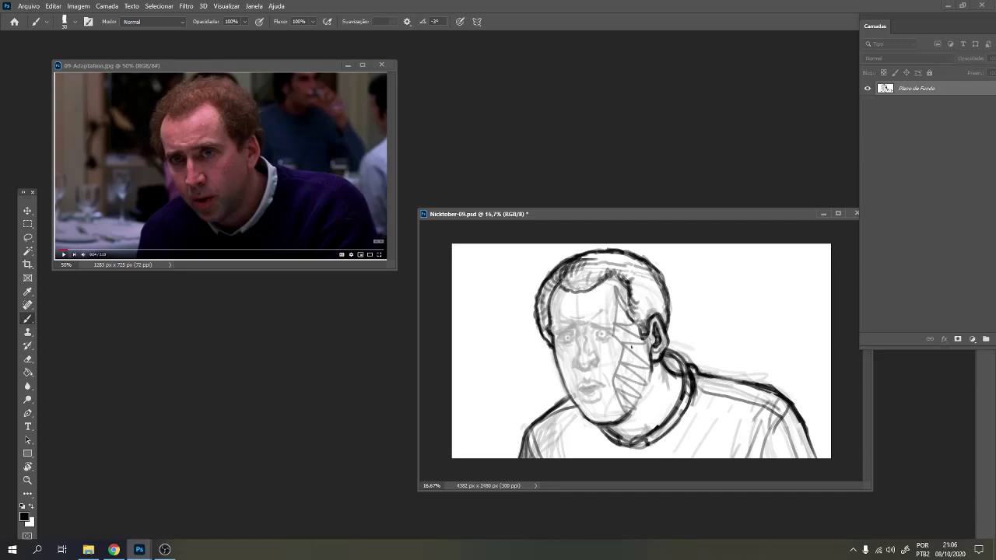
{"action": "key", "text": "ctrl+z"}
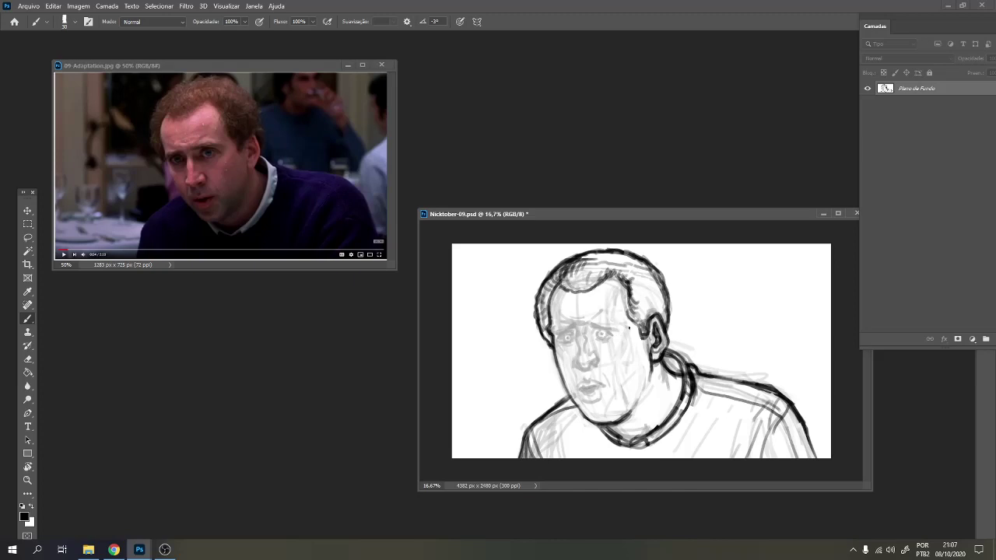
{"action": "mouse_move", "coordinate": [628, 328]}
{"action": "left_mouse_down"}
{"action": "mouse_move", "coordinate": [611, 336]}
{"action": "mouse_move", "coordinate": [626, 335]}
{"action": "left_mouse_up"}
{"action": "key", "text": "ctrl+z"}
Select the facial features with the Lasso, scale them down to about 95%, nudge them into place inside the face outline and deselect
{"action": "key", "text": "l"}
{"action": "mouse_move", "coordinate": [625, 389]}
{"action": "left_mouse_down"}
{"action": "mouse_move", "coordinate": [621, 323]}
{"action": "mouse_move", "coordinate": [557, 322]}
{"action": "mouse_move", "coordinate": [564, 381]}
{"action": "mouse_move", "coordinate": [626, 391]}
{"action": "left_mouse_up"}
{"action": "key", "text": "ctrl+t"}
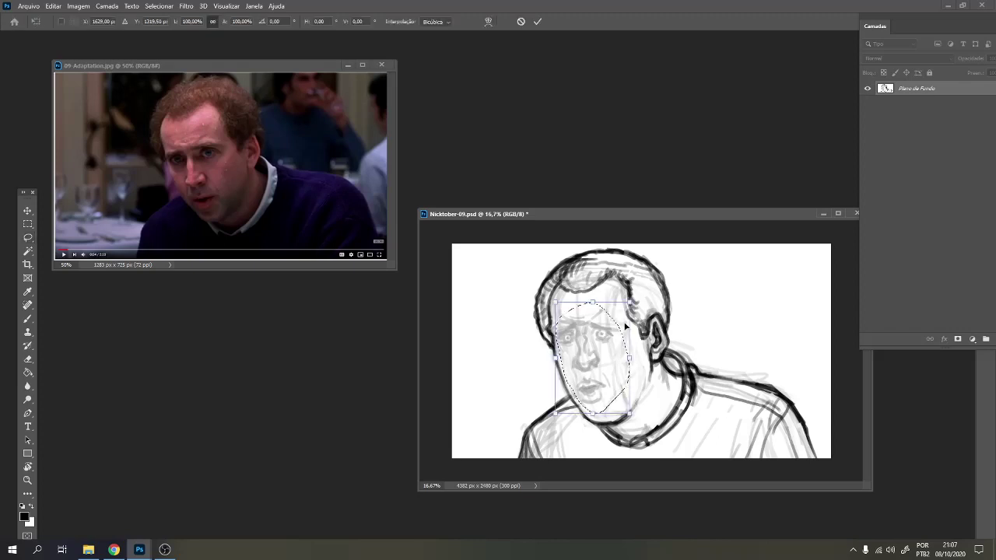
{"action": "left_click_drag", "start_coordinate": [629, 303], "coordinate": [625, 308]}
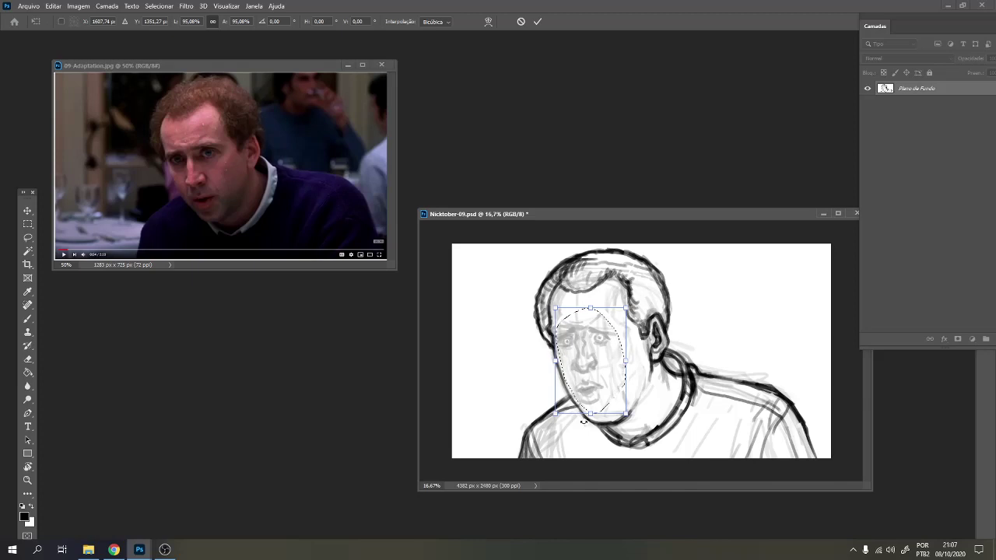
{"action": "key", "text": "Right"}
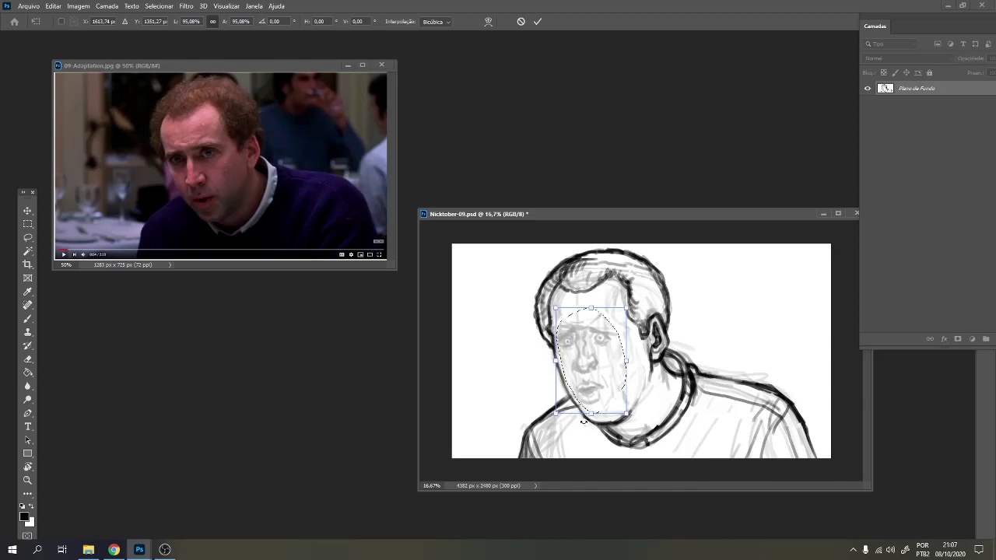
{"action": "key", "text": "Up"}
{"action": "key", "text": "Up"}
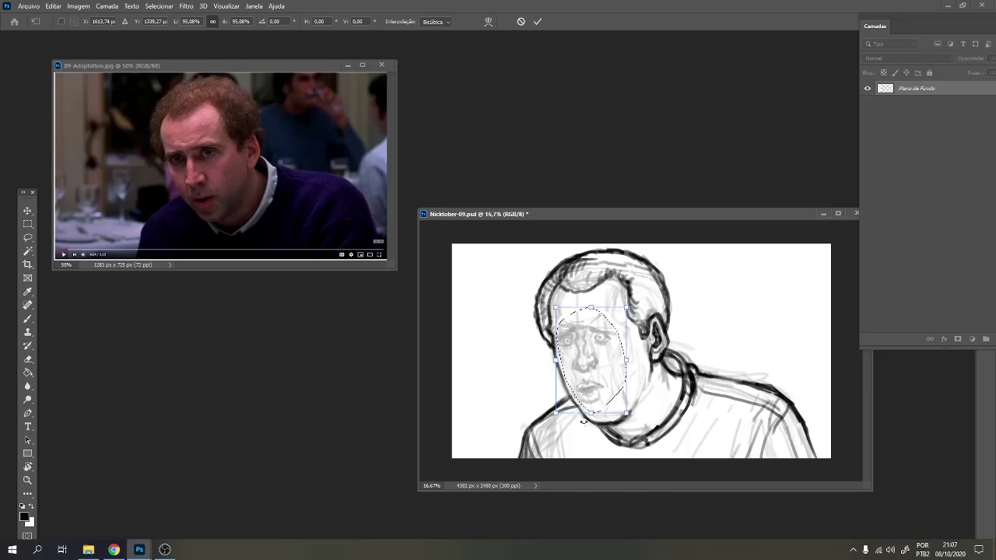
{"action": "key", "text": "Down"}
{"action": "key", "text": "Return"}
{"action": "key", "text": "ctrl+d"}
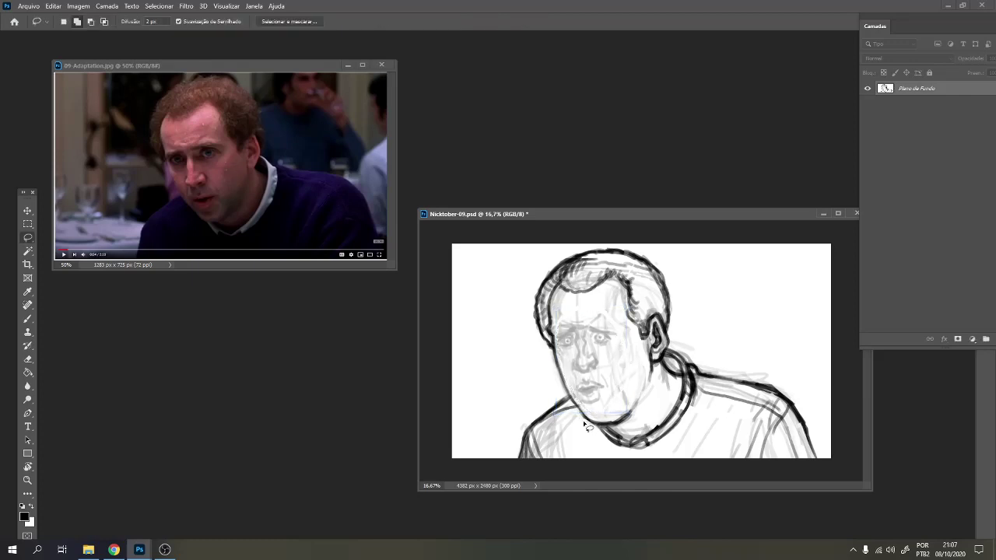
Clean up and redraw the hairline at the far temple, and darken both eyebrows and eye sockets with a 70 px brush
{"action": "key", "text": "e"}
{"action": "left_click_drag", "start_coordinate": [548, 315], "coordinate": [556, 347]}
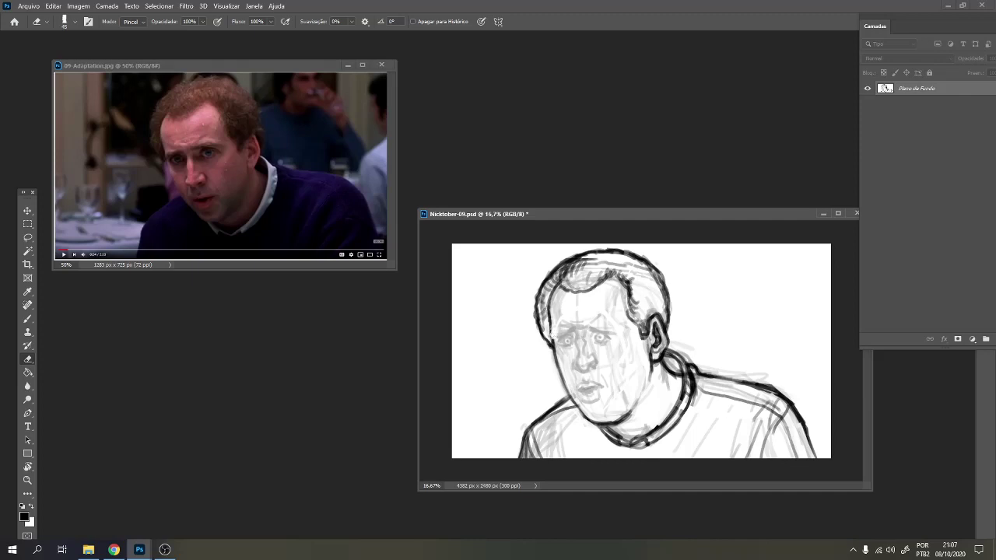
{"action": "mouse_move", "coordinate": [546, 321]}
{"action": "left_mouse_down"}
{"action": "mouse_move", "coordinate": [551, 286]}
{"action": "mouse_move", "coordinate": [549, 311]}
{"action": "left_mouse_up"}
{"action": "key", "text": "b"}
{"action": "left_click_drag", "start_coordinate": [554, 289], "coordinate": [548, 322]}
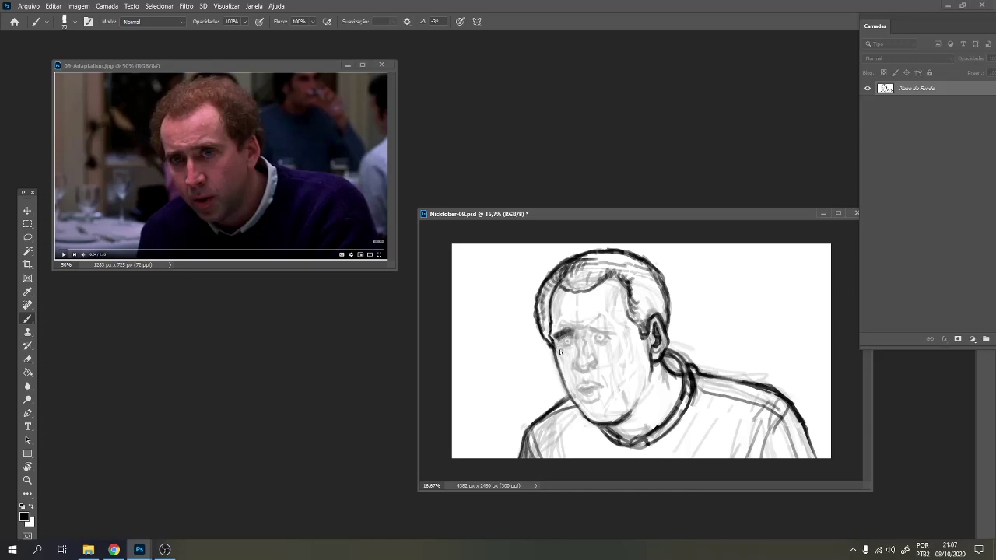
{"action": "mouse_move", "coordinate": [572, 346]}
{"action": "left_mouse_down"}
{"action": "mouse_move", "coordinate": [562, 354]}
{"action": "mouse_move", "coordinate": [574, 336]}
{"action": "left_mouse_up"}
{"action": "mouse_move", "coordinate": [599, 340]}
{"action": "left_mouse_down"}
{"action": "mouse_move", "coordinate": [610, 341]}
{"action": "mouse_move", "coordinate": [583, 329]}
{"action": "left_mouse_up"}
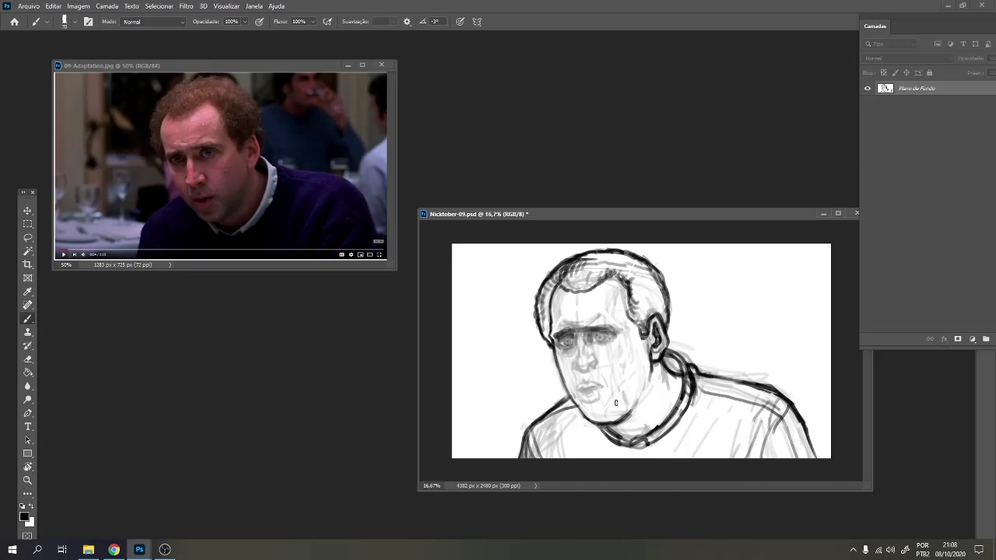
{"action": "key", "text": "l"}
{"action": "mouse_move", "coordinate": [620, 398]}
{"action": "left_mouse_down"}
{"action": "mouse_move", "coordinate": [602, 354]}
{"action": "mouse_move", "coordinate": [579, 350]}
{"action": "mouse_move", "coordinate": [574, 395]}
{"action": "mouse_move", "coordinate": [598, 408]}
{"action": "mouse_move", "coordinate": [621, 399]}
{"action": "left_mouse_up"}
{"action": "key", "text": "v"}
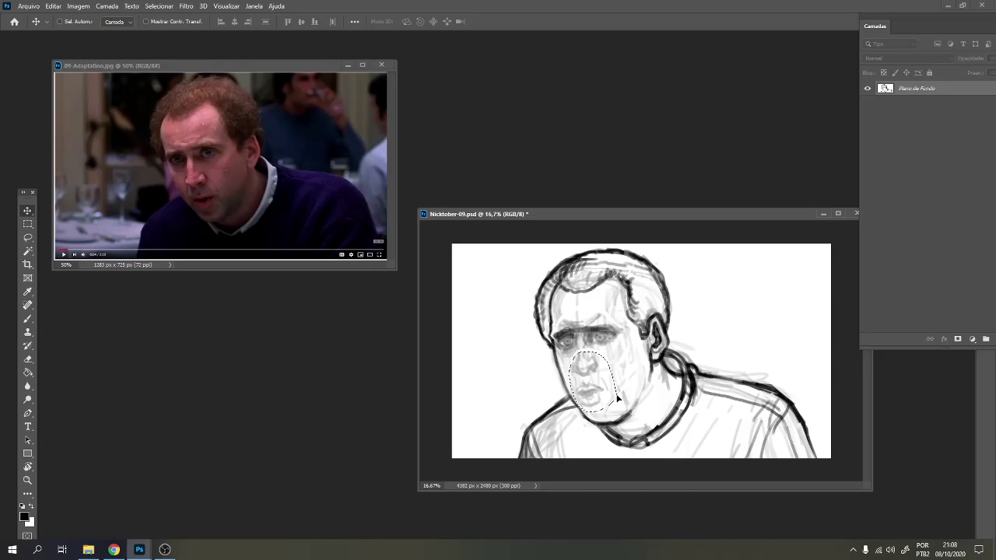
{"action": "key", "text": "ctrl+d"}
Redraw the nose outline, nostrils and lips in darker lines with a 30 px brush
{"action": "key", "text": "b"}
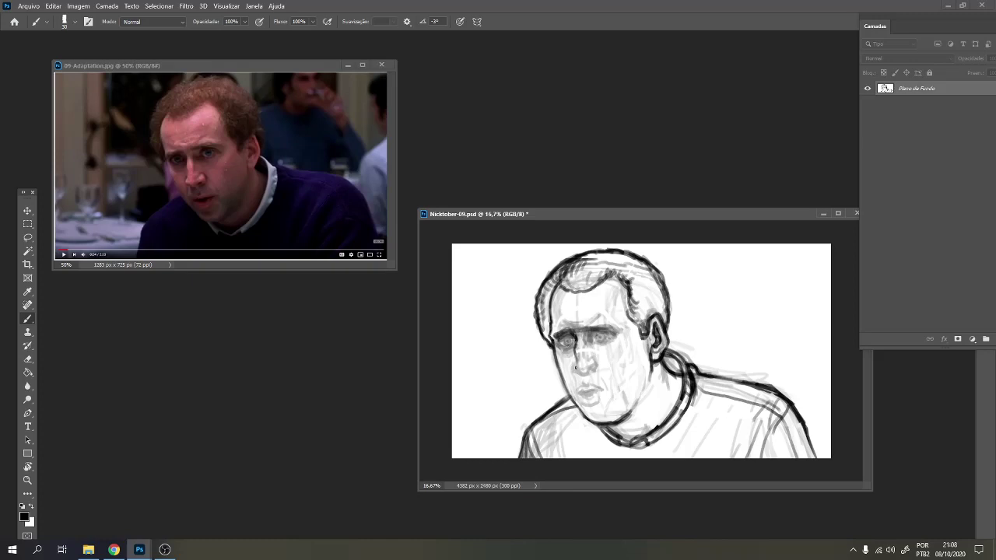
{"action": "left_click_drag", "start_coordinate": [575, 367], "coordinate": [576, 357]}
{"action": "mouse_move", "coordinate": [575, 373]}
{"action": "left_mouse_down"}
{"action": "mouse_move", "coordinate": [583, 347]}
{"action": "mouse_move", "coordinate": [578, 375]}
{"action": "mouse_move", "coordinate": [584, 371]}
{"action": "left_mouse_up"}
{"action": "left_click_drag", "start_coordinate": [594, 360], "coordinate": [585, 373]}
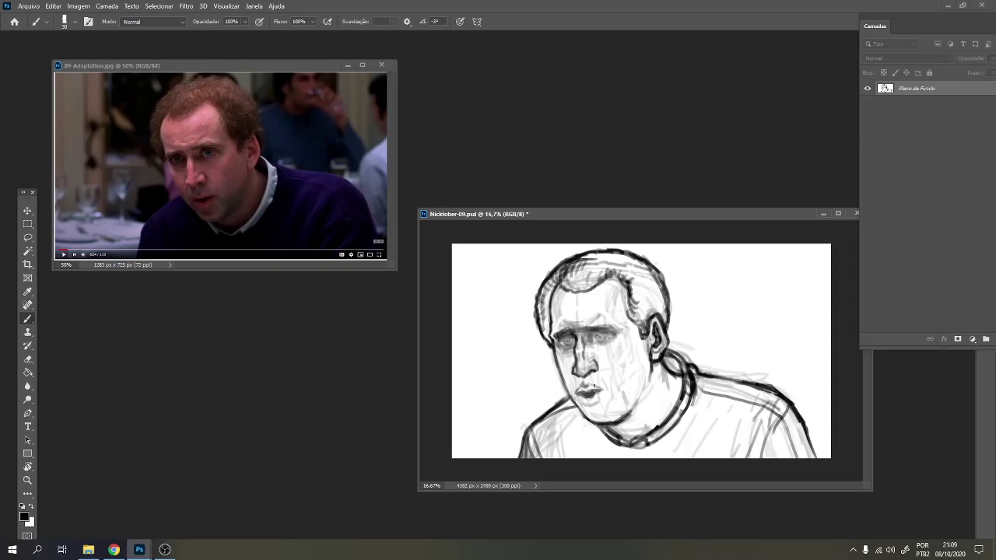
{"action": "left_click_drag", "start_coordinate": [583, 387], "coordinate": [598, 386]}
Redraw the chin line, add wrinkles across the forehead, and refine the mouth with a thinner brush
{"action": "mouse_move", "coordinate": [580, 406]}
{"action": "left_mouse_down"}
{"action": "mouse_move", "coordinate": [601, 402]}
{"action": "mouse_move", "coordinate": [619, 415]}
{"action": "mouse_move", "coordinate": [613, 421]}
{"action": "mouse_move", "coordinate": [631, 411]}
{"action": "left_mouse_up"}
{"action": "mouse_move", "coordinate": [594, 319]}
{"action": "left_mouse_down"}
{"action": "mouse_move", "coordinate": [610, 316]}
{"action": "mouse_move", "coordinate": [591, 319]}
{"action": "left_mouse_up"}
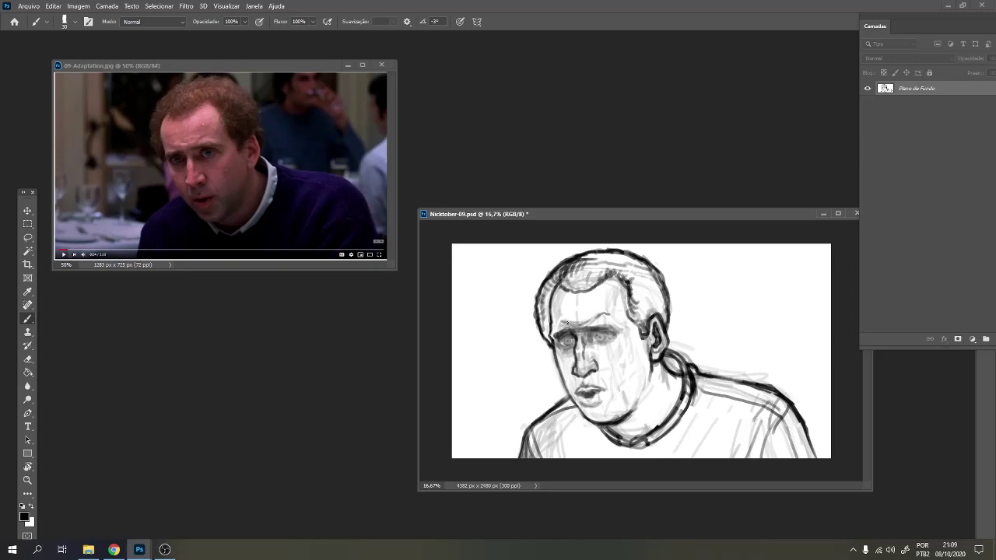
{"action": "mouse_move", "coordinate": [566, 319]}
{"action": "left_mouse_down"}
{"action": "mouse_move", "coordinate": [593, 309]}
{"action": "mouse_move", "coordinate": [565, 314]}
{"action": "left_mouse_up"}
{"action": "left_click_drag", "start_coordinate": [596, 387], "coordinate": [573, 390]}
Define the lower edges of the eyebrows and the far eye's upper lid with a 20 px brush
{"action": "key", "text": "ctrl+plus"}
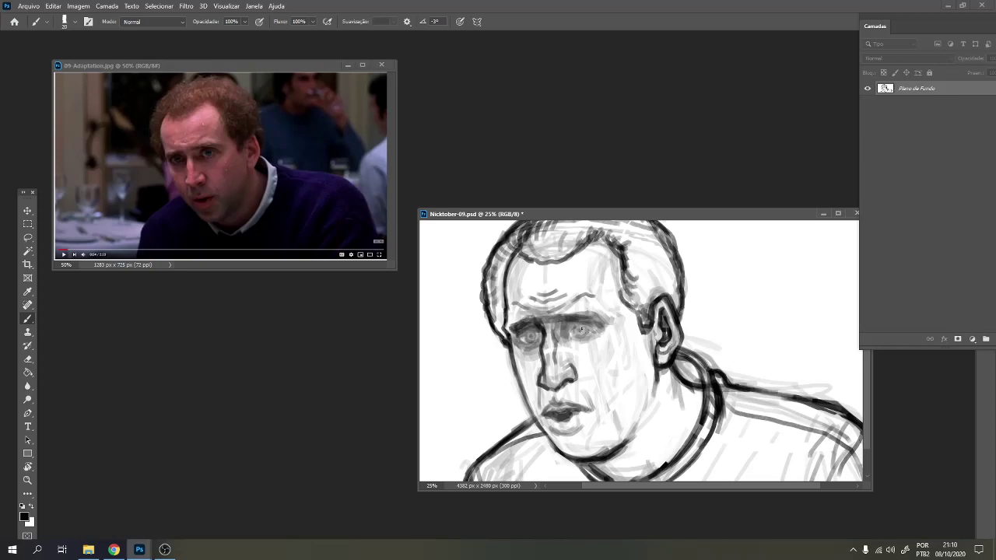
{"action": "left_click_drag", "start_coordinate": [557, 320], "coordinate": [588, 324]}
{"action": "mouse_move", "coordinate": [524, 325]}
{"action": "left_mouse_down"}
{"action": "mouse_move", "coordinate": [535, 323]}
{"action": "mouse_move", "coordinate": [522, 336]}
{"action": "left_mouse_up"}
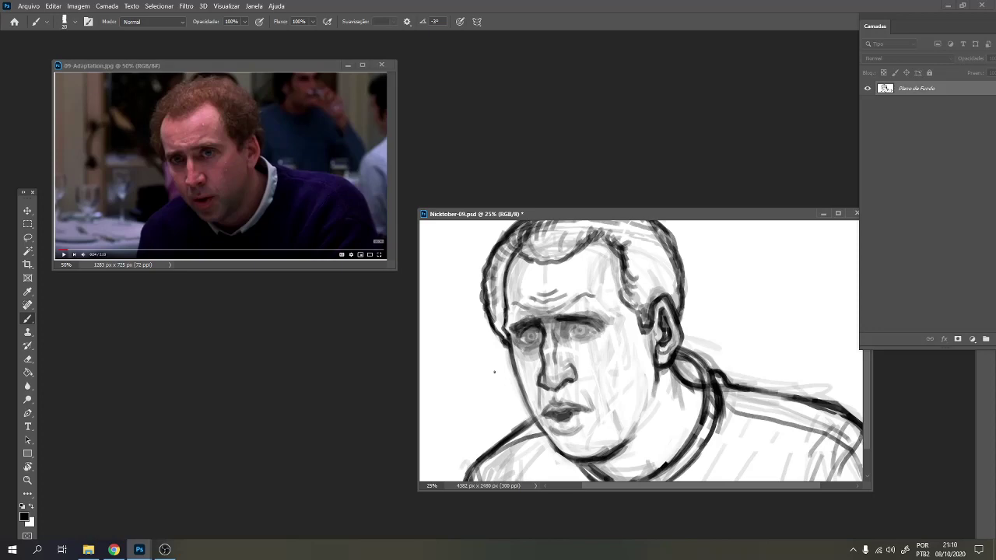
{"action": "mouse_move", "coordinate": [522, 331]}
{"action": "left_mouse_down"}
{"action": "mouse_move", "coordinate": [515, 336]}
{"action": "mouse_move", "coordinate": [533, 325]}
{"action": "left_mouse_up"}
{"action": "left_click_drag", "start_coordinate": [516, 336], "coordinate": [525, 330]}
Lighten the inside of the far eye with the eraser and redraw the lids and irises of both eyes
{"action": "key", "text": "e"}
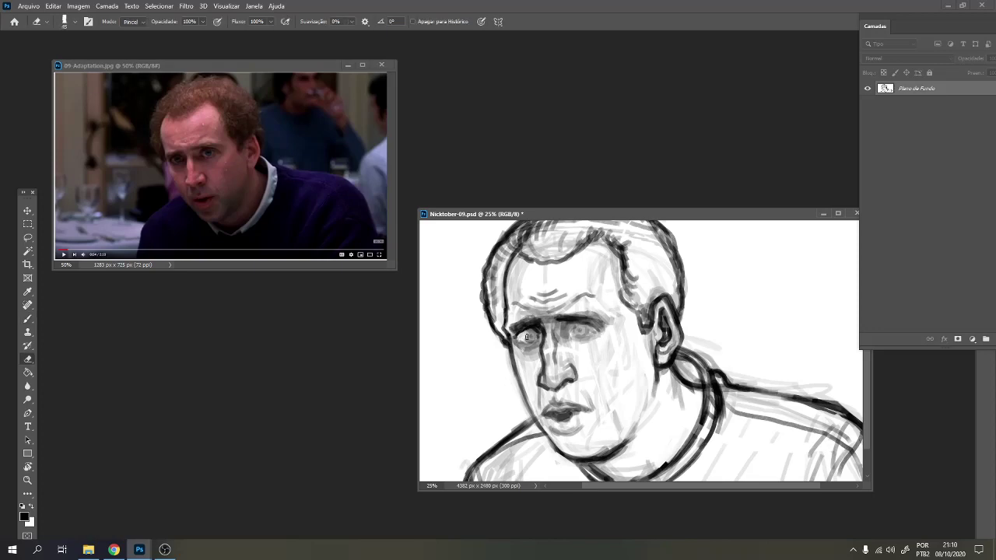
{"action": "key", "text": "b"}
{"action": "left_click_drag", "start_coordinate": [524, 336], "coordinate": [518, 332]}
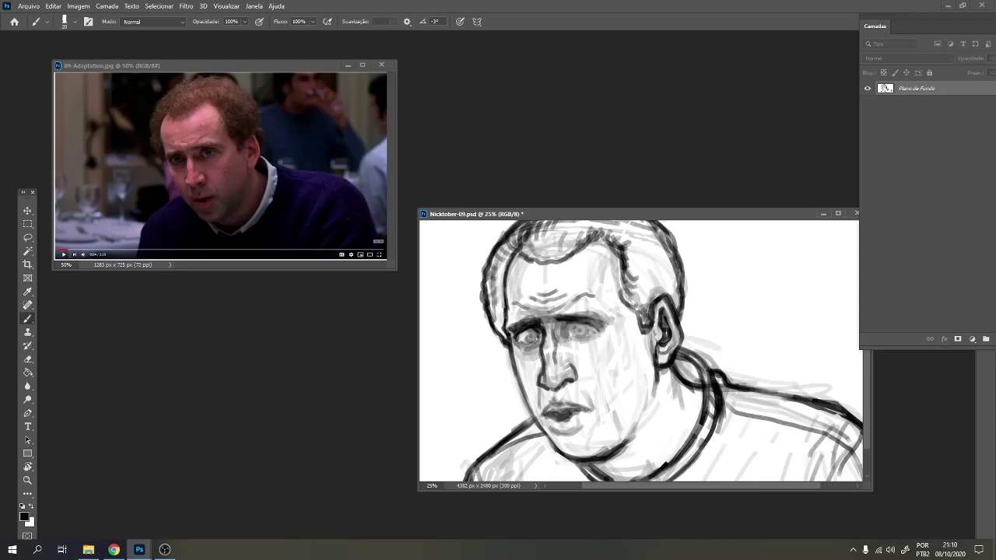
{"action": "left_click_drag", "start_coordinate": [517, 338], "coordinate": [523, 343]}
{"action": "left_click_drag", "start_coordinate": [583, 342], "coordinate": [535, 343]}
{"action": "mouse_move", "coordinate": [529, 331]}
{"action": "left_mouse_down"}
{"action": "mouse_move", "coordinate": [526, 340]}
{"action": "mouse_move", "coordinate": [524, 332]}
{"action": "mouse_move", "coordinate": [526, 340]}
{"action": "mouse_move", "coordinate": [588, 327]}
{"action": "mouse_move", "coordinate": [577, 334]}
{"action": "mouse_move", "coordinate": [588, 323]}
{"action": "mouse_move", "coordinate": [569, 329]}
{"action": "mouse_move", "coordinate": [584, 333]}
{"action": "left_mouse_up"}
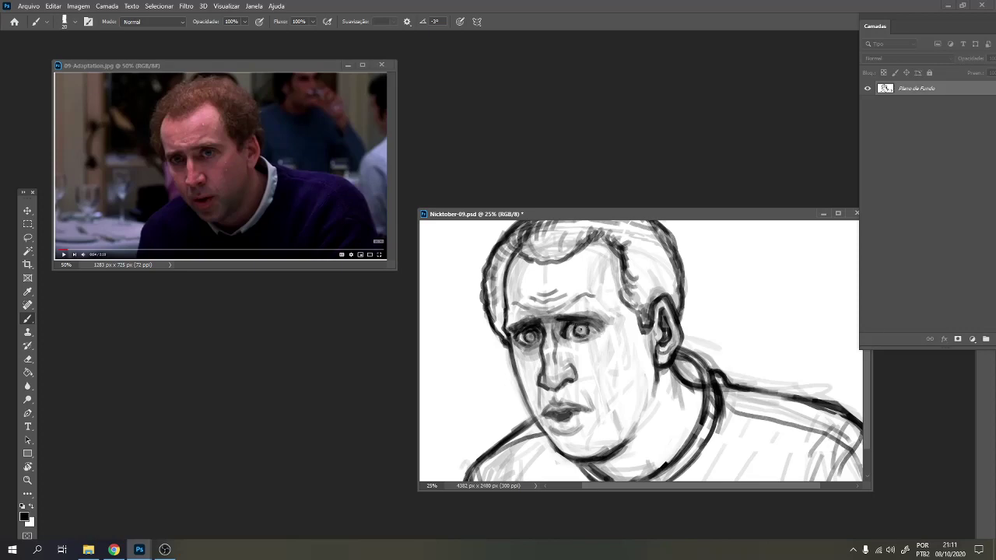
Draw the pupils and iris details with a 10 px brush, and check the eyes against the whole portrait
{"action": "key", "text": "bracketleft"}
{"action": "left_click_drag", "start_coordinate": [528, 337], "coordinate": [531, 336]}
{"action": "left_click", "coordinate": [529, 336]}
{"action": "left_click", "coordinate": [528, 336]}
{"action": "key", "text": "ctrl+minus"}
{"action": "key", "text": "ctrl+minus"}
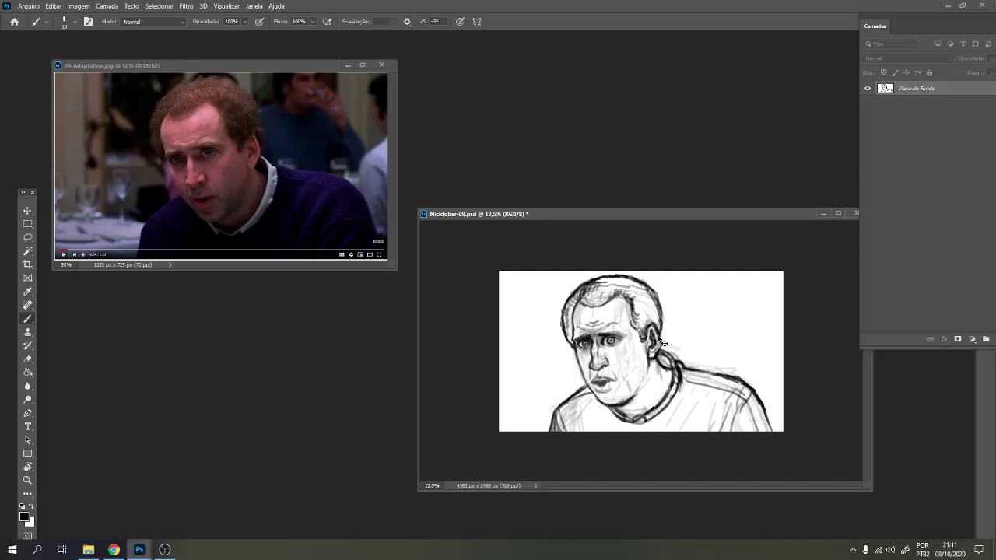
Refine the lines around and under both eyes, clean up their corners with white paint, and save the file
{"action": "key", "text": "ctrl+plus"}
{"action": "key", "text": "ctrl+plus"}
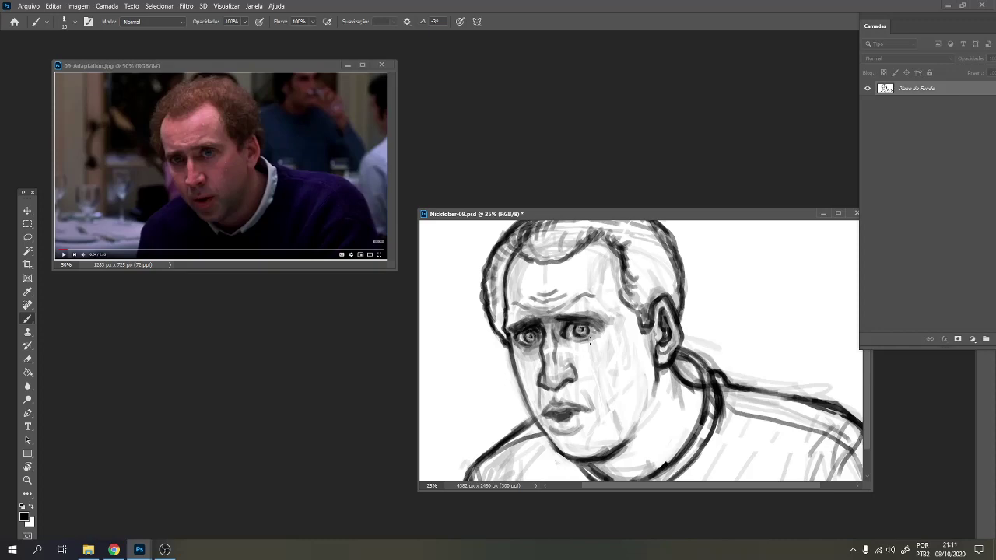
{"action": "key", "text": "bracketright"}
{"action": "left_click", "coordinate": [518, 337]}
{"action": "left_click", "coordinate": [518, 349]}
{"action": "left_click_drag", "start_coordinate": [570, 341], "coordinate": [566, 343]}
{"action": "key", "text": "x"}
{"action": "left_click_drag", "start_coordinate": [597, 325], "coordinate": [600, 327]}
{"action": "left_click_drag", "start_coordinate": [515, 338], "coordinate": [526, 327]}
{"action": "key", "text": "ctrl+minus"}
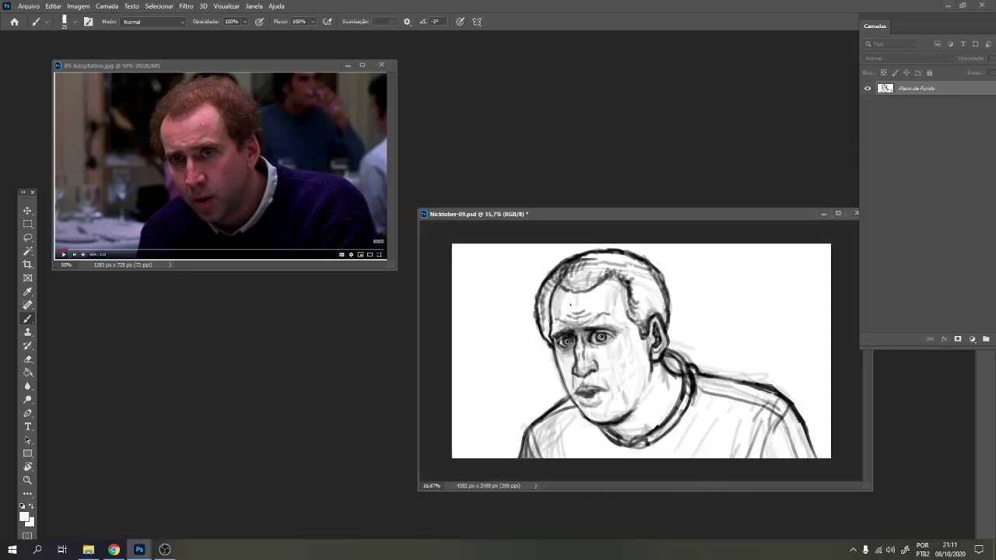
{"action": "key", "text": "ctrl+s"}
Restore black as the foreground colour, and darken the ear's inner shading and the base of the nose
{"action": "key", "text": "d"}
{"action": "left_click_drag", "start_coordinate": [656, 325], "coordinate": [662, 337]}
{"action": "left_click_drag", "start_coordinate": [655, 325], "coordinate": [665, 347]}
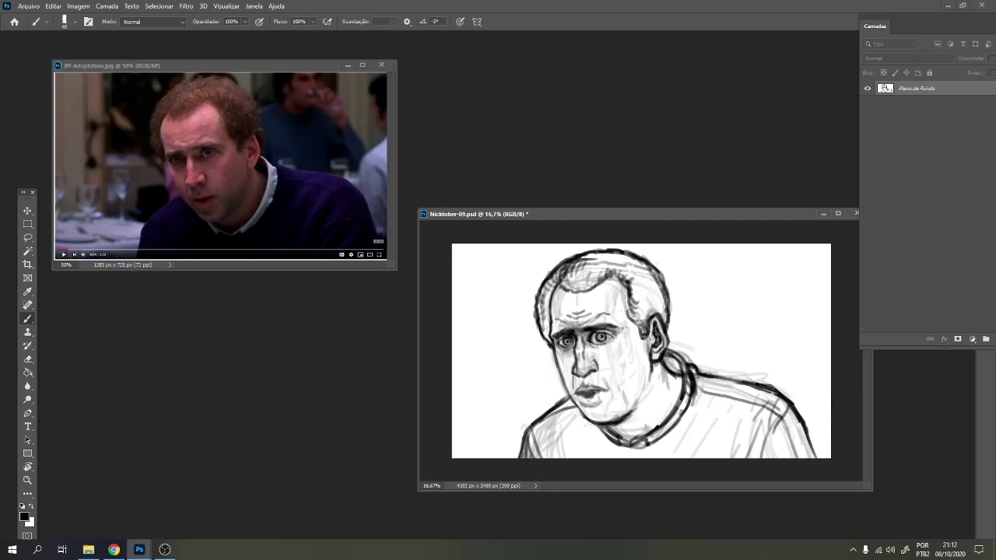
{"action": "left_click_drag", "start_coordinate": [573, 374], "coordinate": [595, 376]}
Enlarge the brush to 125 px and shade the near cheek, the jaw side and the neck under the chin in grey
{"action": "key", "text": "bracketright"}
{"action": "key", "text": "bracketright"}
{"action": "key", "text": "bracketright"}
{"action": "key", "text": "bracketright"}
{"action": "key", "text": "bracketright"}
{"action": "key", "text": "bracketright"}
{"action": "mouse_move", "coordinate": [588, 336]}
{"action": "left_mouse_down"}
{"action": "mouse_move", "coordinate": [619, 338]}
{"action": "mouse_move", "coordinate": [591, 346]}
{"action": "mouse_move", "coordinate": [608, 348]}
{"action": "mouse_move", "coordinate": [587, 389]}
{"action": "mouse_move", "coordinate": [596, 406]}
{"action": "mouse_move", "coordinate": [573, 380]}
{"action": "mouse_move", "coordinate": [571, 393]}
{"action": "mouse_move", "coordinate": [596, 405]}
{"action": "mouse_move", "coordinate": [588, 415]}
{"action": "mouse_move", "coordinate": [615, 415]}
{"action": "mouse_move", "coordinate": [605, 417]}
{"action": "mouse_move", "coordinate": [618, 396]}
{"action": "mouse_move", "coordinate": [618, 420]}
{"action": "mouse_move", "coordinate": [607, 386]}
{"action": "mouse_move", "coordinate": [650, 420]}
{"action": "mouse_move", "coordinate": [643, 405]}
{"action": "mouse_move", "coordinate": [620, 401]}
{"action": "left_mouse_up"}
{"action": "left_click_drag", "start_coordinate": [636, 331], "coordinate": [640, 445]}
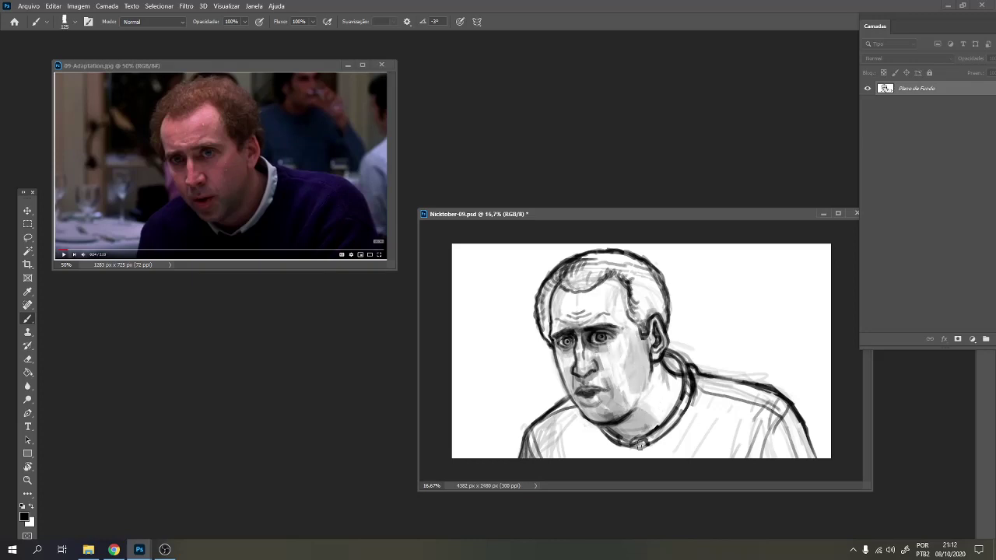
Shade the eye sockets, nose, near temple, neck behind the jaw and the side hair in grey
{"action": "mouse_move", "coordinate": [579, 344]}
{"action": "left_mouse_down"}
{"action": "mouse_move", "coordinate": [560, 339]}
{"action": "mouse_move", "coordinate": [572, 335]}
{"action": "mouse_move", "coordinate": [562, 354]}
{"action": "mouse_move", "coordinate": [607, 344]}
{"action": "mouse_move", "coordinate": [593, 341]}
{"action": "left_mouse_up"}
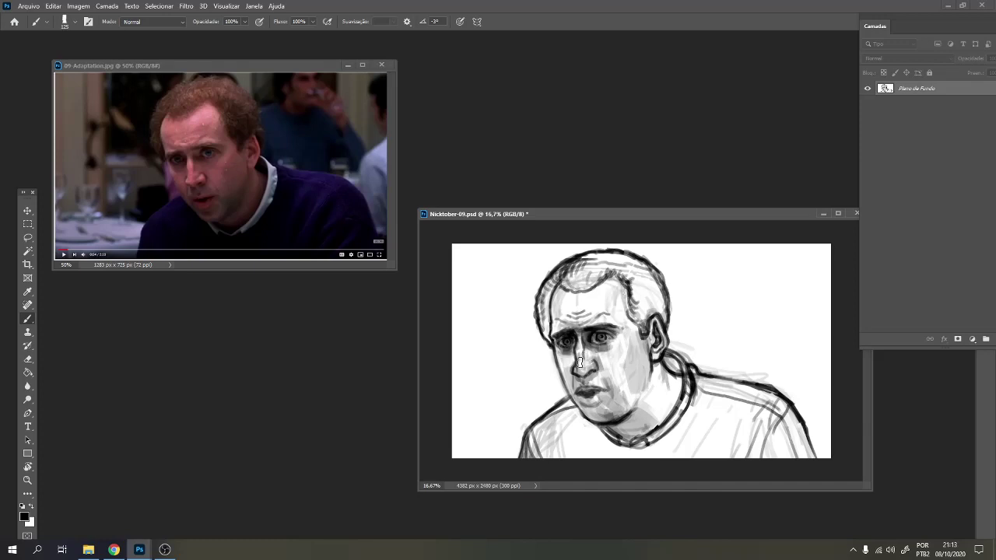
{"action": "mouse_move", "coordinate": [576, 377]}
{"action": "left_mouse_down"}
{"action": "mouse_move", "coordinate": [596, 372]}
{"action": "mouse_move", "coordinate": [587, 375]}
{"action": "mouse_move", "coordinate": [584, 360]}
{"action": "mouse_move", "coordinate": [587, 367]}
{"action": "left_mouse_up"}
{"action": "mouse_move", "coordinate": [627, 292]}
{"action": "left_mouse_down"}
{"action": "mouse_move", "coordinate": [620, 322]}
{"action": "mouse_move", "coordinate": [637, 330]}
{"action": "left_mouse_up"}
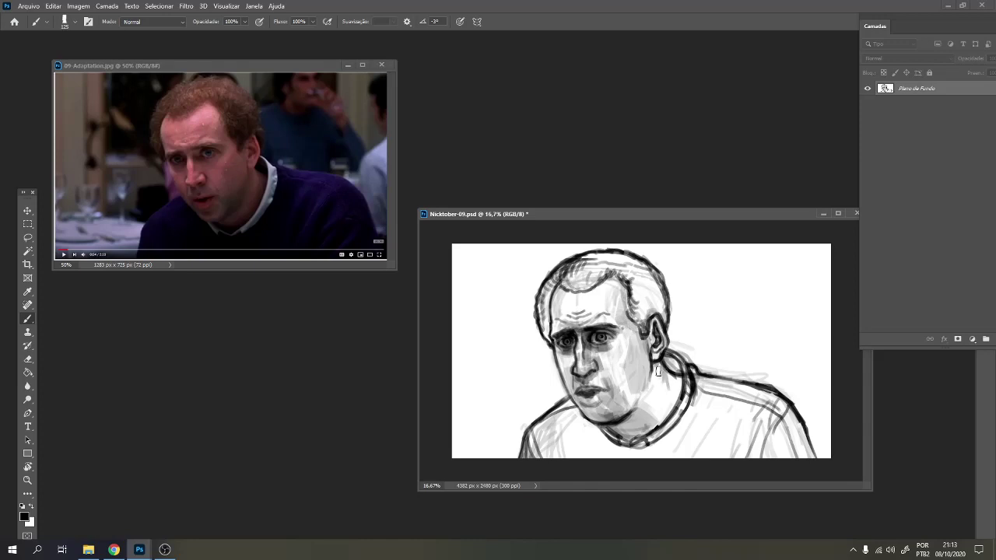
{"action": "mouse_move", "coordinate": [657, 375]}
{"action": "left_mouse_down"}
{"action": "mouse_move", "coordinate": [674, 389]}
{"action": "mouse_move", "coordinate": [677, 366]}
{"action": "mouse_move", "coordinate": [656, 354]}
{"action": "left_mouse_up"}
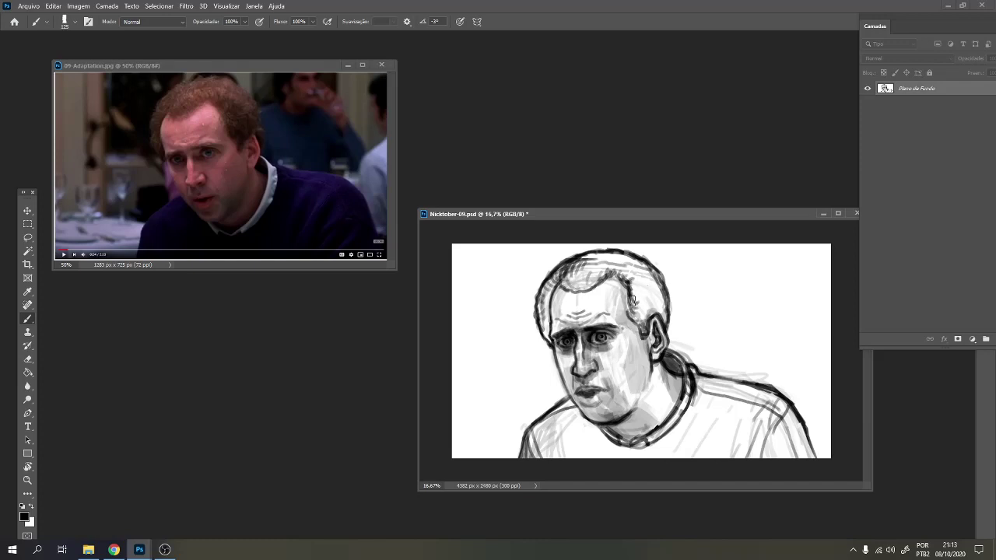
{"action": "mouse_move", "coordinate": [634, 301]}
{"action": "left_mouse_down"}
{"action": "mouse_move", "coordinate": [645, 299]}
{"action": "mouse_move", "coordinate": [630, 274]}
{"action": "mouse_move", "coordinate": [606, 272]}
{"action": "mouse_move", "coordinate": [657, 302]}
{"action": "left_mouse_up"}
Reduce the brush to 25 px and draw sweat drops over the forehead, the cheeks and the far face edge
{"action": "key", "text": "bracketleft"}
{"action": "key", "text": "bracketleft"}
{"action": "key", "text": "bracketleft"}
{"action": "key", "text": "bracketleft"}
{"action": "key", "text": "bracketleft"}
{"action": "key", "text": "bracketleft"}
{"action": "left_click_drag", "start_coordinate": [575, 303], "coordinate": [561, 314]}
{"action": "left_click_drag", "start_coordinate": [555, 362], "coordinate": [556, 371]}
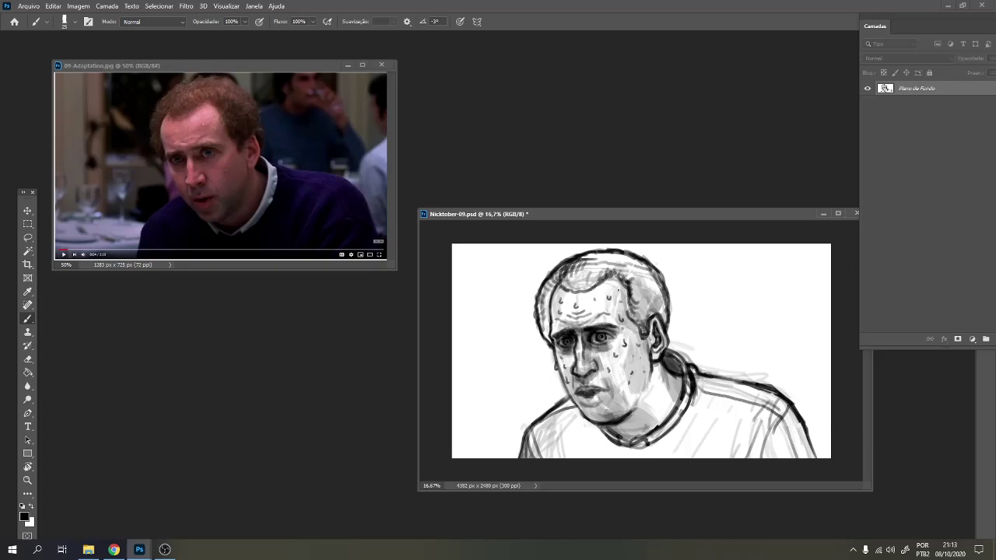
Touch up the jaw edge, lower chin, near shoulder line and back of the ear with fine strokes
{"action": "left_click_drag", "start_coordinate": [651, 361], "coordinate": [648, 385]}
{"action": "left_click_drag", "start_coordinate": [580, 401], "coordinate": [600, 407]}
{"action": "left_click_drag", "start_coordinate": [713, 378], "coordinate": [728, 382]}
{"action": "left_click_drag", "start_coordinate": [666, 339], "coordinate": [669, 348]}
Enlarge the brush to 125 px and shade the hair dark from the crown to both sides, then darken inside the back collar
{"action": "key", "text": "bracketright"}
{"action": "key", "text": "bracketright"}
{"action": "key", "text": "bracketright"}
{"action": "key", "text": "bracketright"}
{"action": "key", "text": "bracketright"}
{"action": "key", "text": "bracketright"}
{"action": "mouse_move", "coordinate": [579, 271]}
{"action": "left_mouse_down"}
{"action": "mouse_move", "coordinate": [556, 288]}
{"action": "mouse_move", "coordinate": [587, 265]}
{"action": "mouse_move", "coordinate": [601, 268]}
{"action": "mouse_move", "coordinate": [580, 260]}
{"action": "mouse_move", "coordinate": [631, 262]}
{"action": "mouse_move", "coordinate": [648, 321]}
{"action": "mouse_move", "coordinate": [634, 291]}
{"action": "mouse_move", "coordinate": [652, 280]}
{"action": "mouse_move", "coordinate": [631, 264]}
{"action": "mouse_move", "coordinate": [660, 280]}
{"action": "mouse_move", "coordinate": [659, 300]}
{"action": "left_mouse_up"}
{"action": "mouse_move", "coordinate": [558, 306]}
{"action": "left_mouse_down"}
{"action": "mouse_move", "coordinate": [543, 315]}
{"action": "mouse_move", "coordinate": [538, 299]}
{"action": "mouse_move", "coordinate": [552, 360]}
{"action": "mouse_move", "coordinate": [543, 319]}
{"action": "left_mouse_up"}
{"action": "mouse_move", "coordinate": [639, 288]}
{"action": "left_mouse_down"}
{"action": "mouse_move", "coordinate": [643, 315]}
{"action": "mouse_move", "coordinate": [632, 307]}
{"action": "mouse_move", "coordinate": [634, 287]}
{"action": "mouse_move", "coordinate": [663, 312]}
{"action": "mouse_move", "coordinate": [636, 268]}
{"action": "left_mouse_up"}
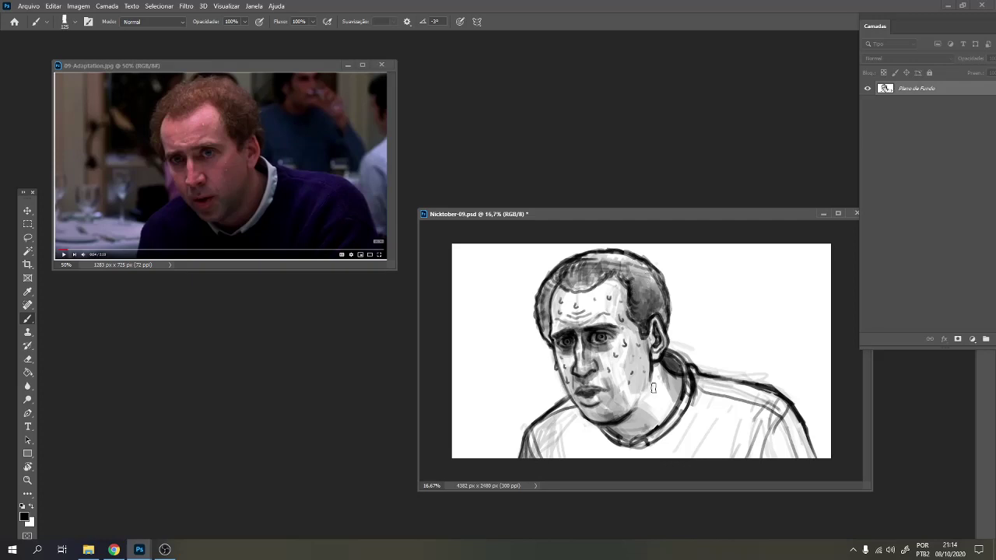
{"action": "mouse_move", "coordinate": [543, 315]}
{"action": "left_mouse_down"}
{"action": "mouse_move", "coordinate": [547, 342]}
{"action": "mouse_move", "coordinate": [545, 289]}
{"action": "mouse_move", "coordinate": [555, 354]}
{"action": "left_mouse_up"}
{"action": "mouse_move", "coordinate": [641, 321]}
{"action": "left_mouse_down"}
{"action": "mouse_move", "coordinate": [645, 354]}
{"action": "mouse_move", "coordinate": [642, 311]}
{"action": "mouse_move", "coordinate": [659, 299]}
{"action": "mouse_move", "coordinate": [645, 307]}
{"action": "left_mouse_up"}
{"action": "left_click_drag", "start_coordinate": [674, 360], "coordinate": [678, 392]}
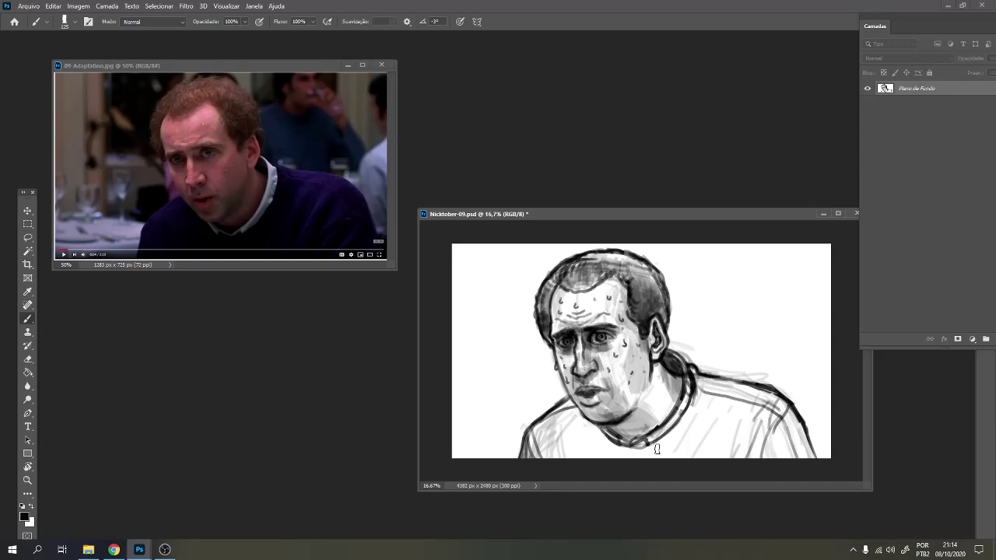
{"action": "key", "text": "bracketright"}
{"action": "key", "text": "bracketright"}
{"action": "key", "text": "bracketright"}
{"action": "key", "text": "bracketright"}
{"action": "key", "text": "bracketright"}
{"action": "key", "text": "bracketright"}
{"action": "key", "text": "bracketright"}
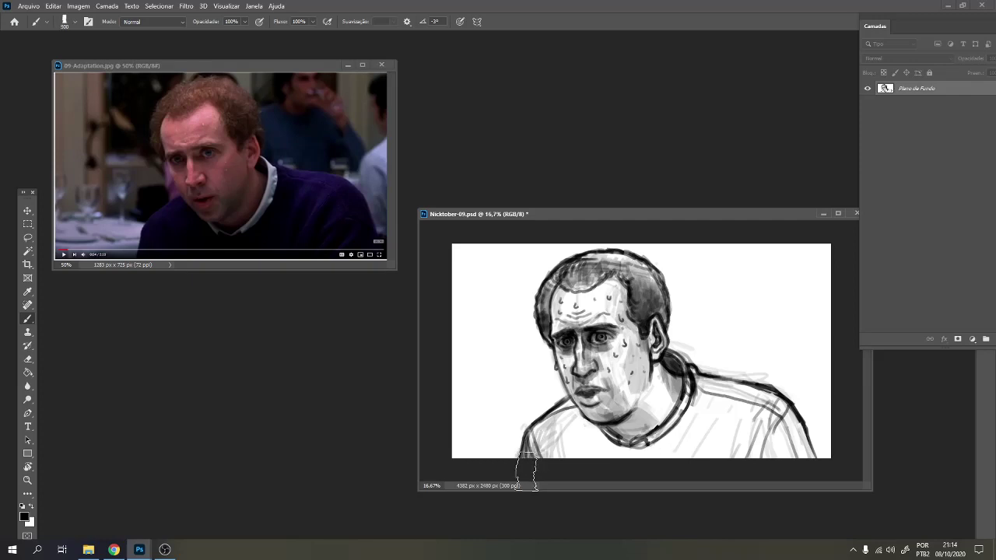
{"action": "mouse_move", "coordinate": [557, 436]}
{"action": "left_mouse_down"}
{"action": "mouse_move", "coordinate": [526, 471]}
{"action": "mouse_move", "coordinate": [576, 424]}
{"action": "mouse_move", "coordinate": [591, 473]}
{"action": "left_mouse_up"}
{"action": "key", "text": "ctrl+z"}
{"action": "key", "text": "bracketright"}
{"action": "key", "text": "bracketright"}
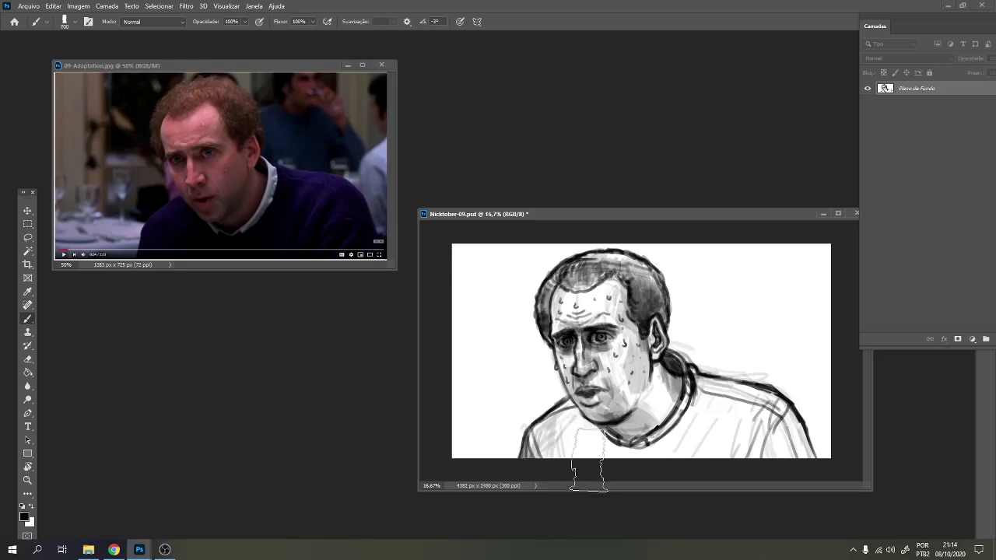
Set the brush to 200 px and fill the whole sweater with mid-grey from the far arm to the near shoulder
{"action": "key", "text": "bracketleft"}
{"action": "key", "text": "bracketleft"}
{"action": "key", "text": "bracketleft"}
{"action": "key", "text": "bracketleft"}
{"action": "key", "text": "bracketleft"}
{"action": "key", "text": "bracketleft"}
{"action": "mouse_move", "coordinate": [528, 459]}
{"action": "left_mouse_down"}
{"action": "mouse_move", "coordinate": [568, 409]}
{"action": "mouse_move", "coordinate": [575, 425]}
{"action": "mouse_move", "coordinate": [549, 451]}
{"action": "mouse_move", "coordinate": [634, 447]}
{"action": "mouse_move", "coordinate": [700, 416]}
{"action": "mouse_move", "coordinate": [697, 377]}
{"action": "mouse_move", "coordinate": [751, 403]}
{"action": "mouse_move", "coordinate": [700, 452]}
{"action": "mouse_move", "coordinate": [770, 435]}
{"action": "mouse_move", "coordinate": [797, 447]}
{"action": "mouse_move", "coordinate": [775, 393]}
{"action": "left_mouse_up"}
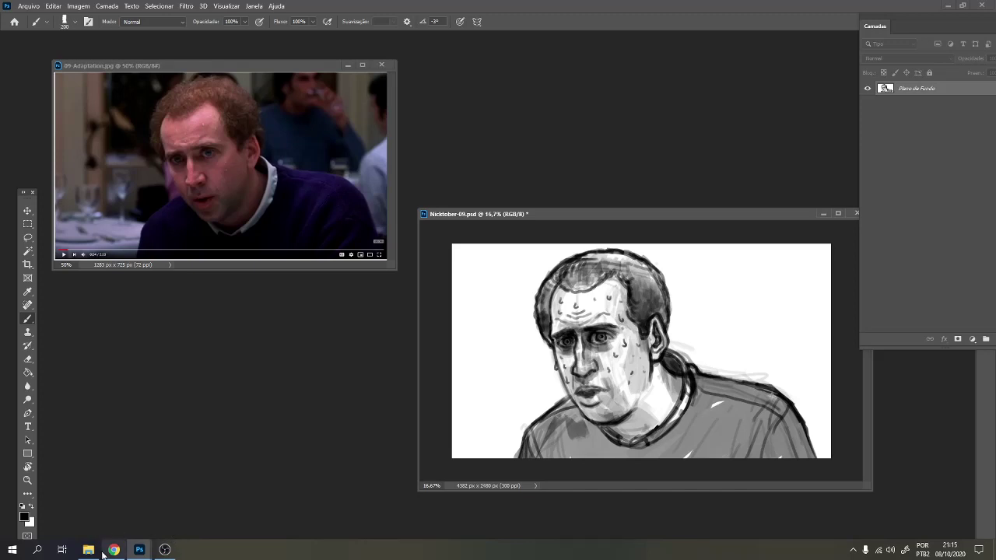
{"action": "mouse_move", "coordinate": [141, 550]}
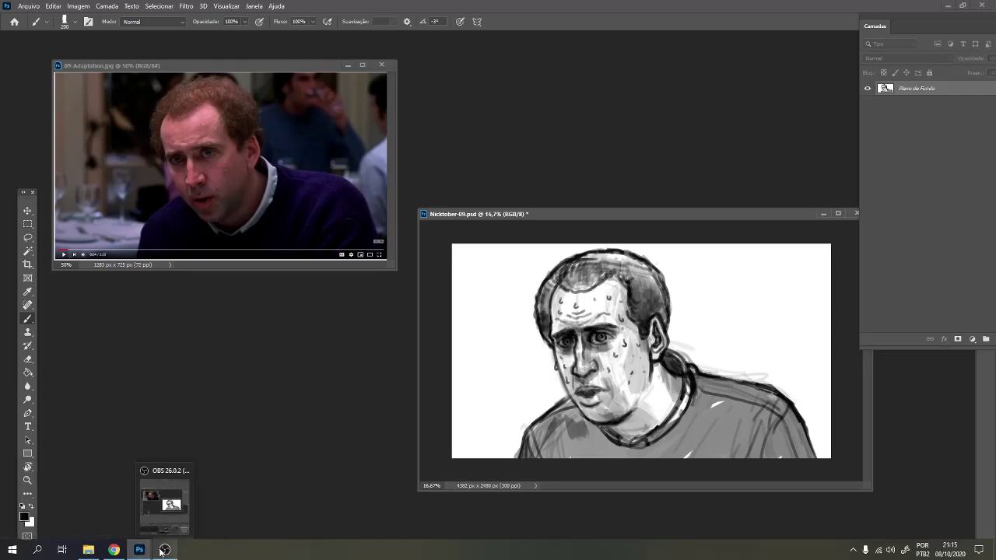
{"action": "left_click", "coordinate": [163, 550]}
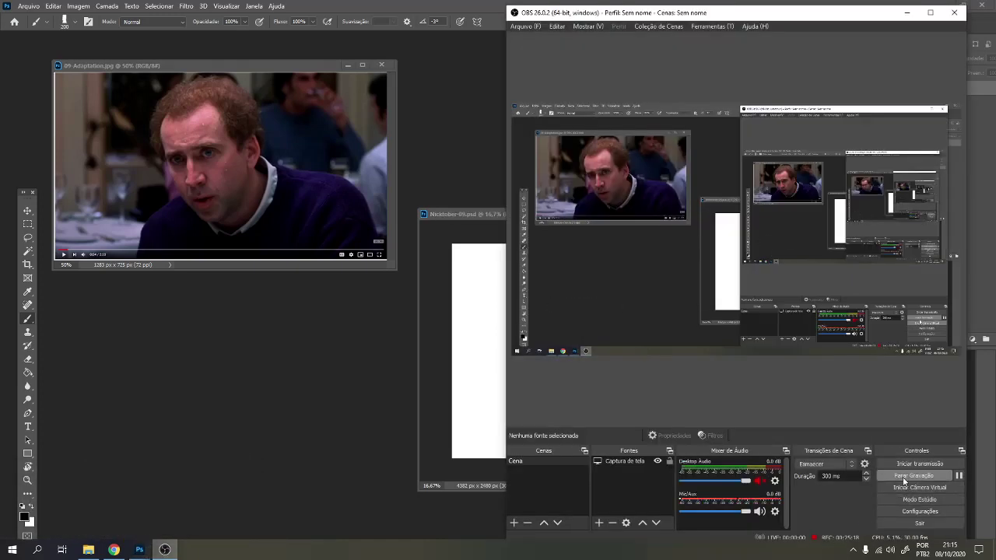